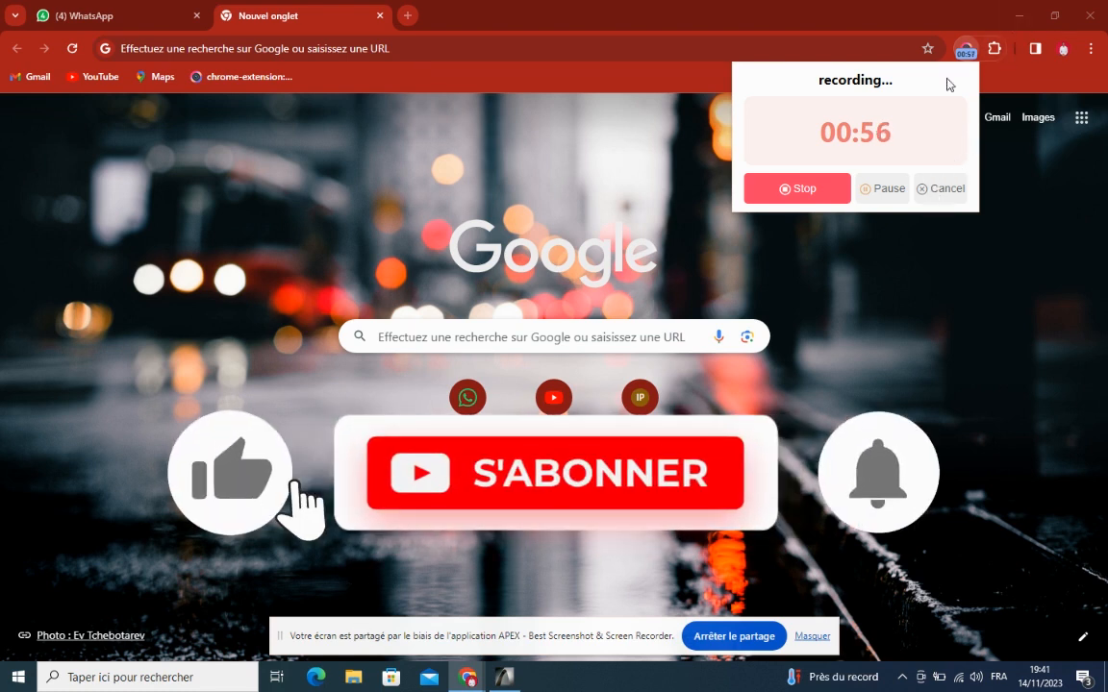
Switch to ArchiCAD and examine the four-sided plot outline on the ground-floor plan
{"action": "key", "text": "alt+Tab"}
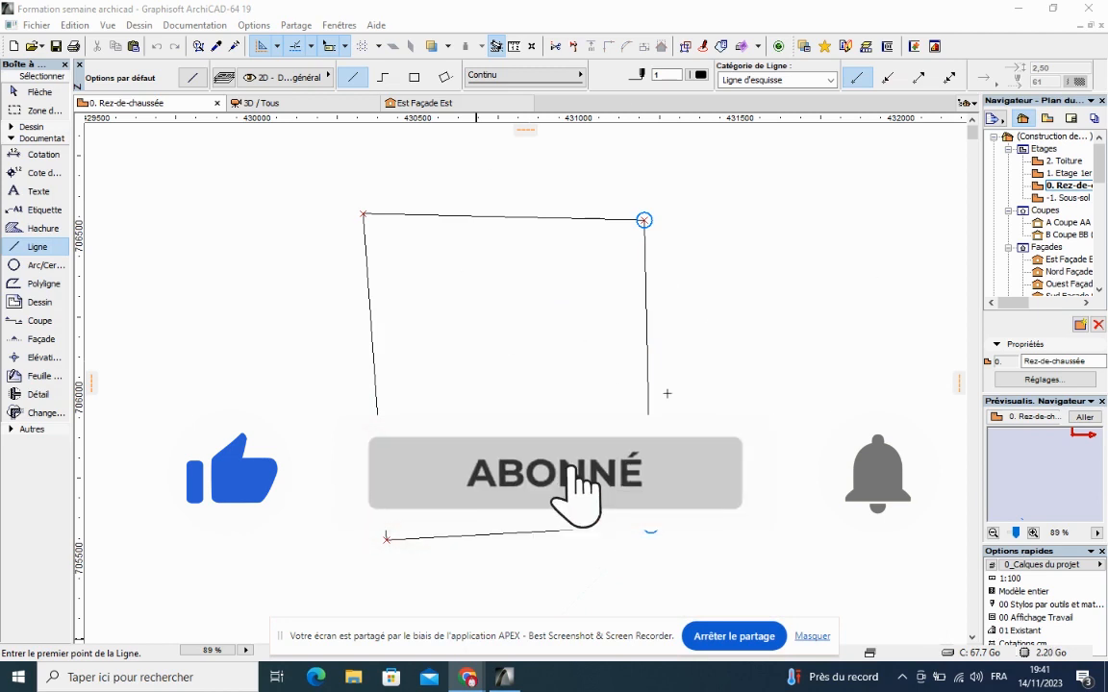
{"action": "scroll", "coordinate": [591, 428], "scroll_direction": "down", "scroll_amount": 2}
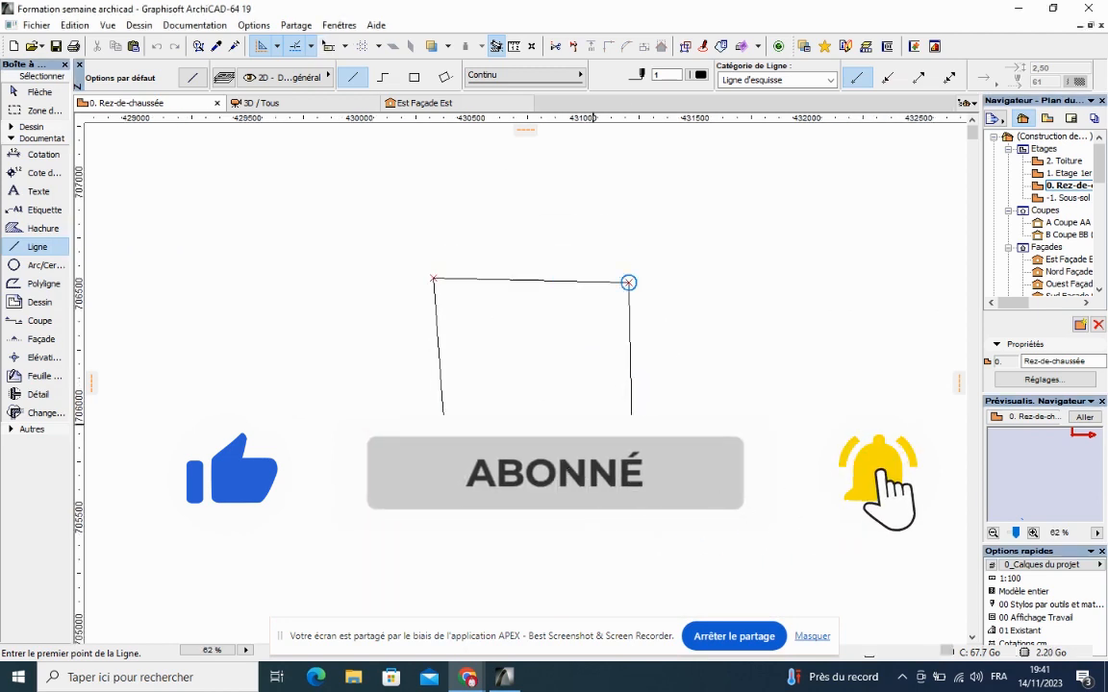
{"action": "scroll", "coordinate": [593, 424], "scroll_direction": "up", "scroll_amount": 3}
{"action": "scroll", "coordinate": [593, 424], "scroll_direction": "down", "scroll_amount": 1}
{"action": "scroll", "coordinate": [594, 424], "scroll_direction": "down", "scroll_amount": 2}
{"action": "scroll", "coordinate": [594, 424], "scroll_direction": "up", "scroll_amount": 3}
{"action": "scroll", "coordinate": [593, 424], "scroll_direction": "down", "scroll_amount": 1}
{"action": "scroll", "coordinate": [594, 424], "scroll_direction": "down", "scroll_amount": 1}
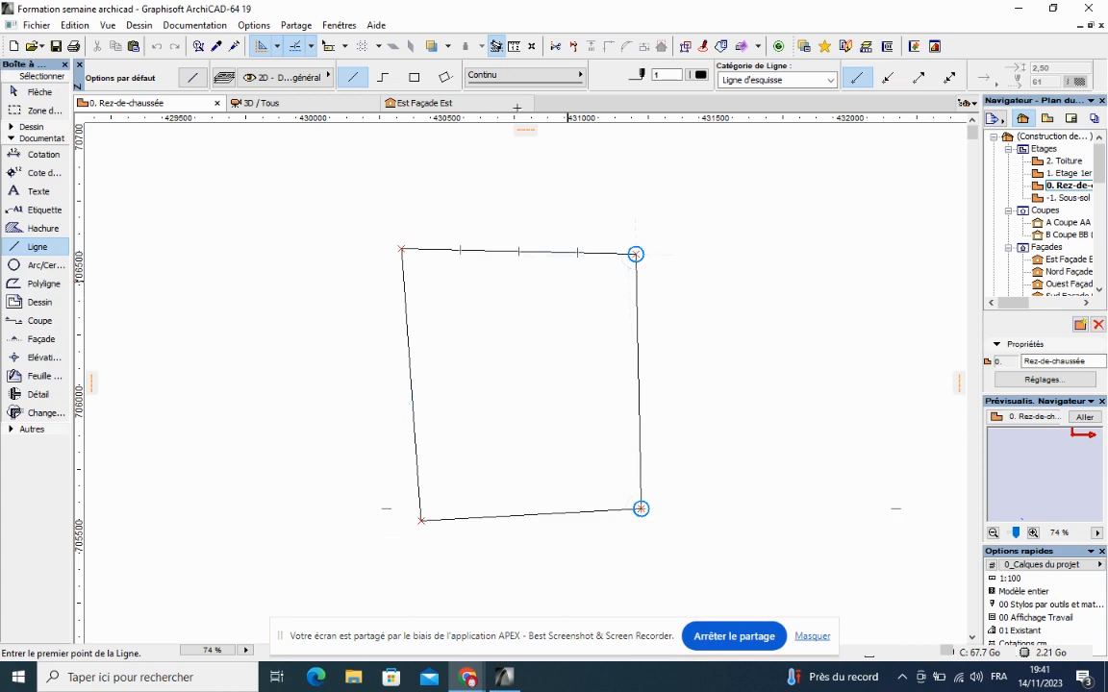
Try to measure with the Measure tool from the plot outline's upper-left corner
{"action": "left_click", "coordinate": [514, 46]}
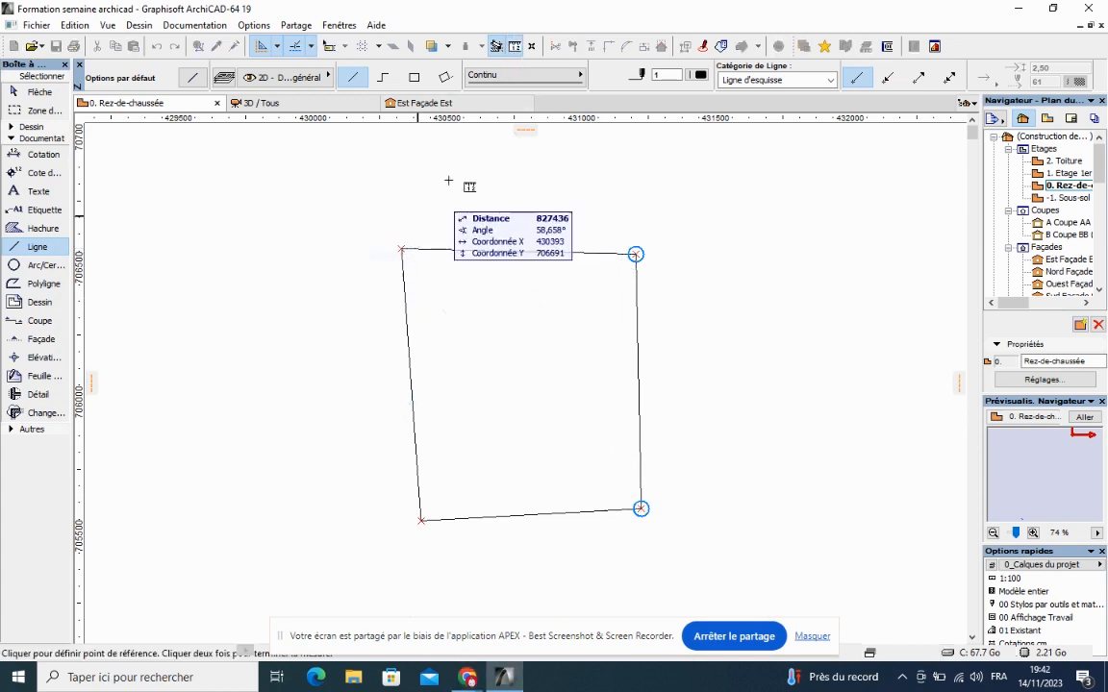
{"action": "left_click", "coordinate": [515, 50]}
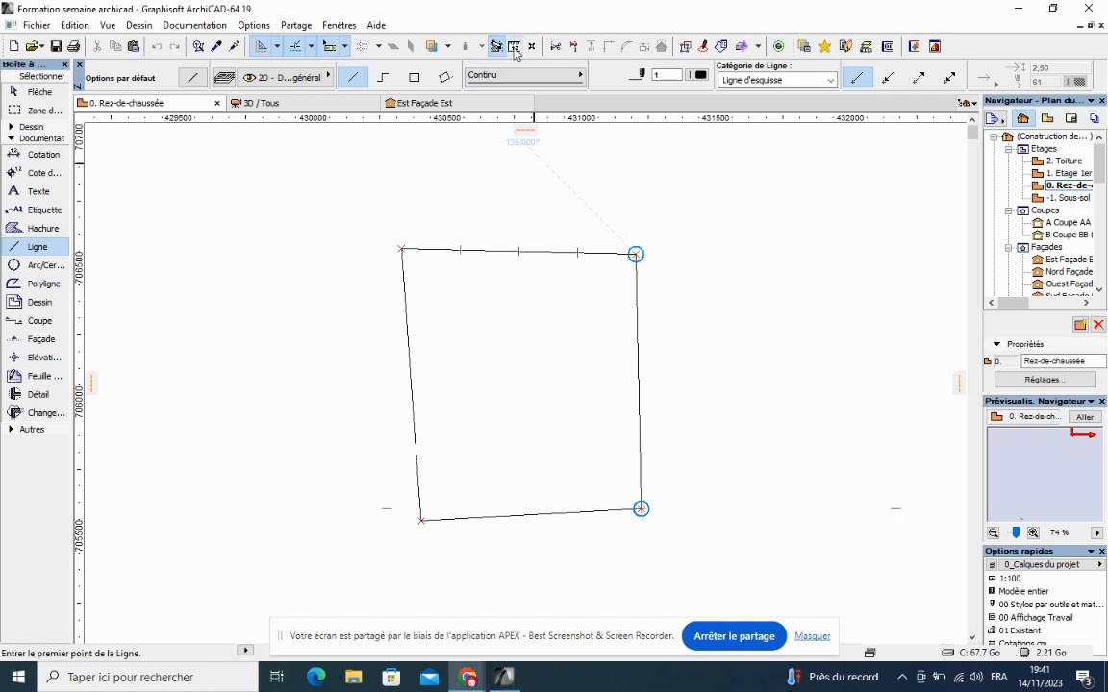
{"action": "left_click", "coordinate": [515, 50]}
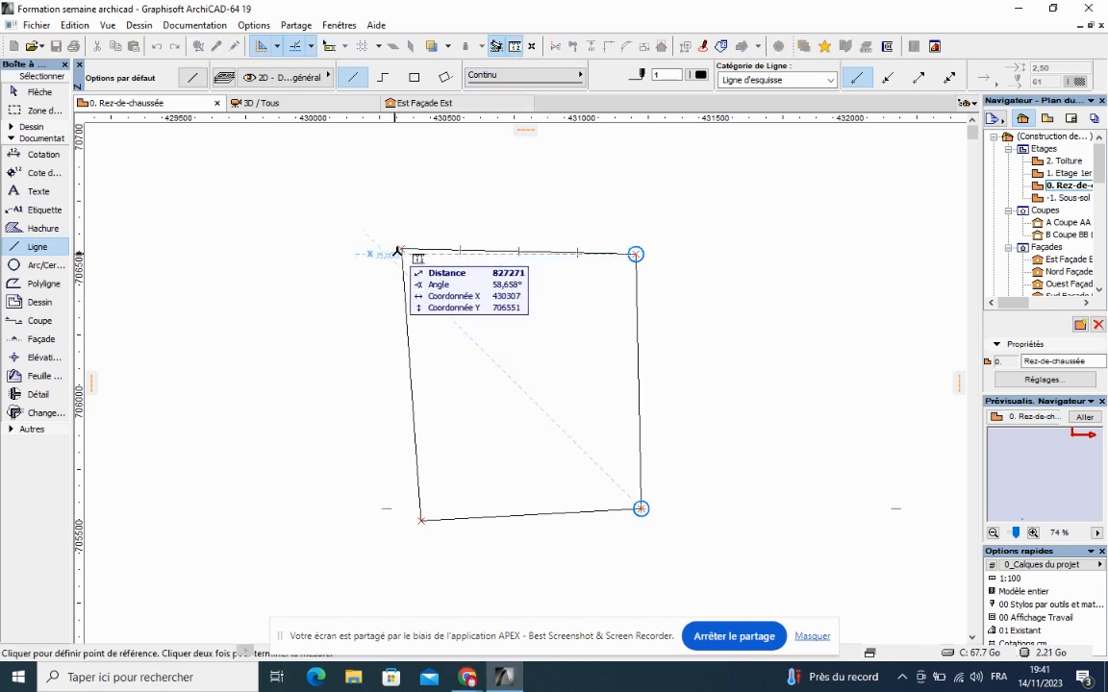
{"action": "left_click", "coordinate": [515, 51]}
{"action": "left_click", "coordinate": [513, 48]}
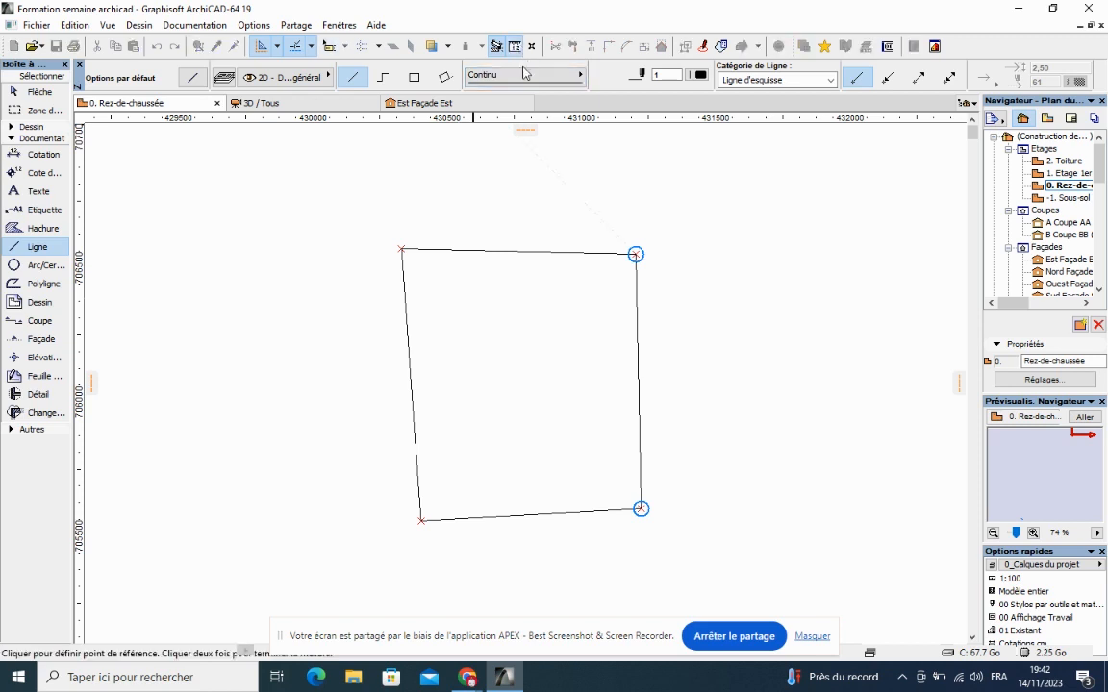
{"action": "left_click", "coordinate": [402, 248]}
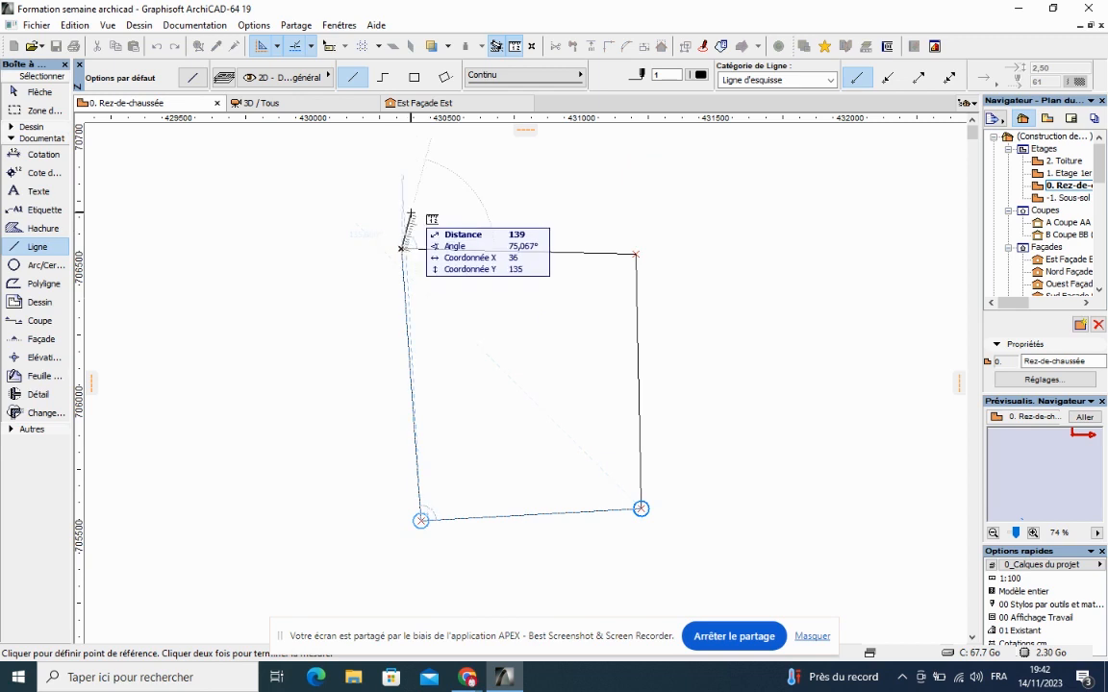
{"action": "left_click", "coordinate": [403, 240]}
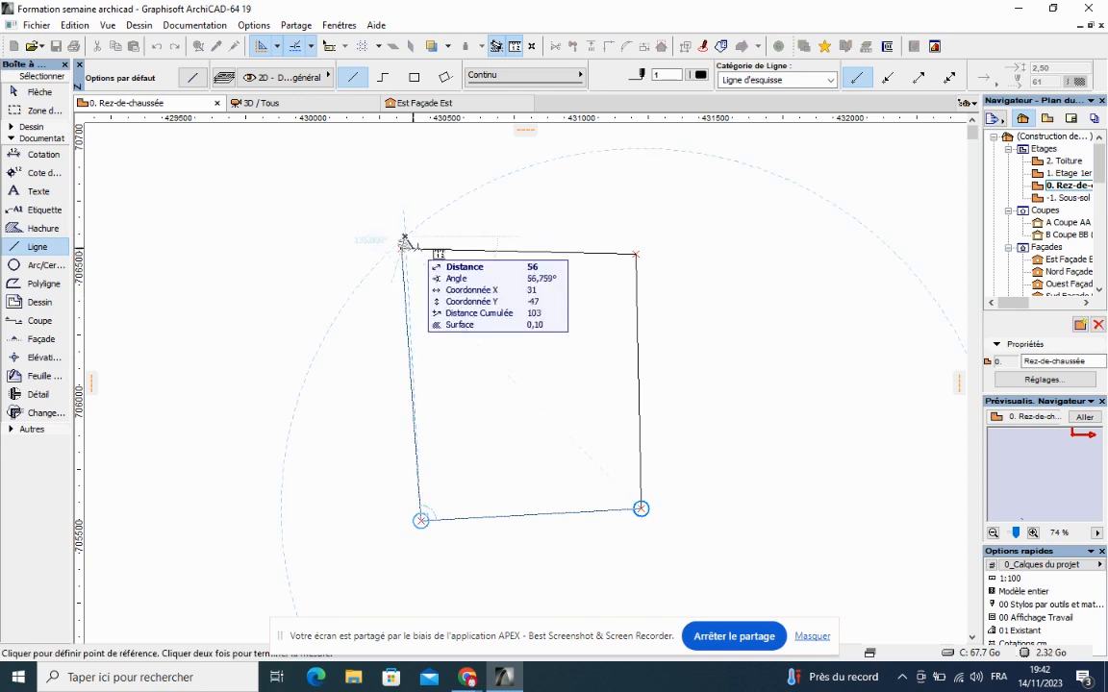
{"action": "key", "text": "Escape"}
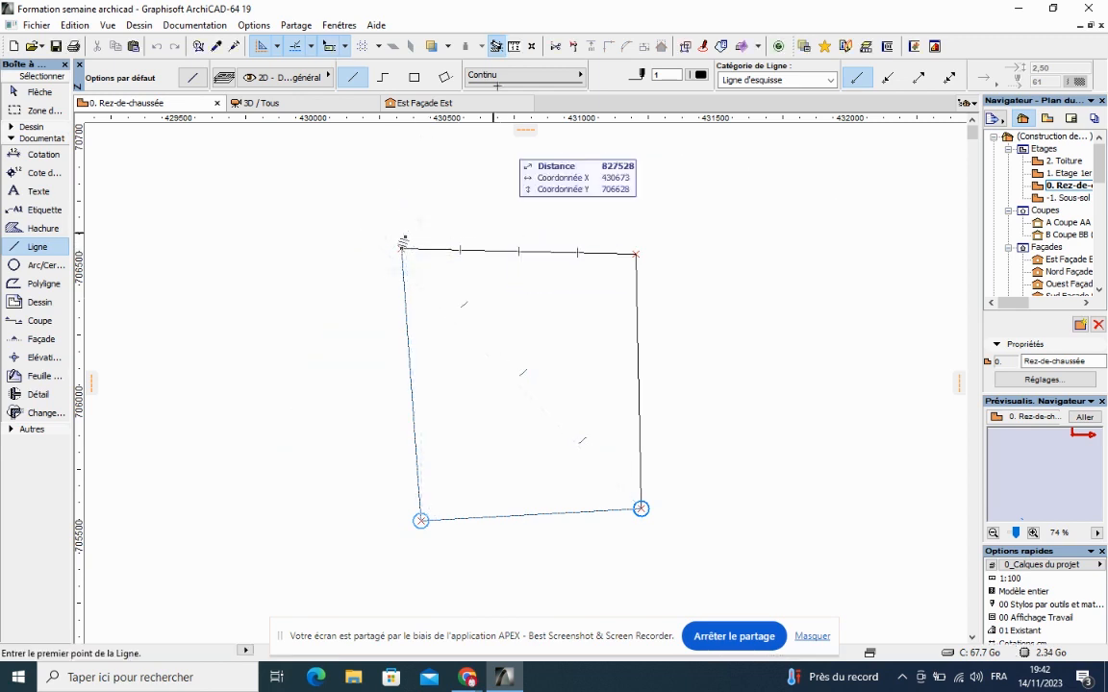
Measure along the plot outline's lower edge between its two lower corners
{"action": "left_click", "coordinate": [516, 47]}
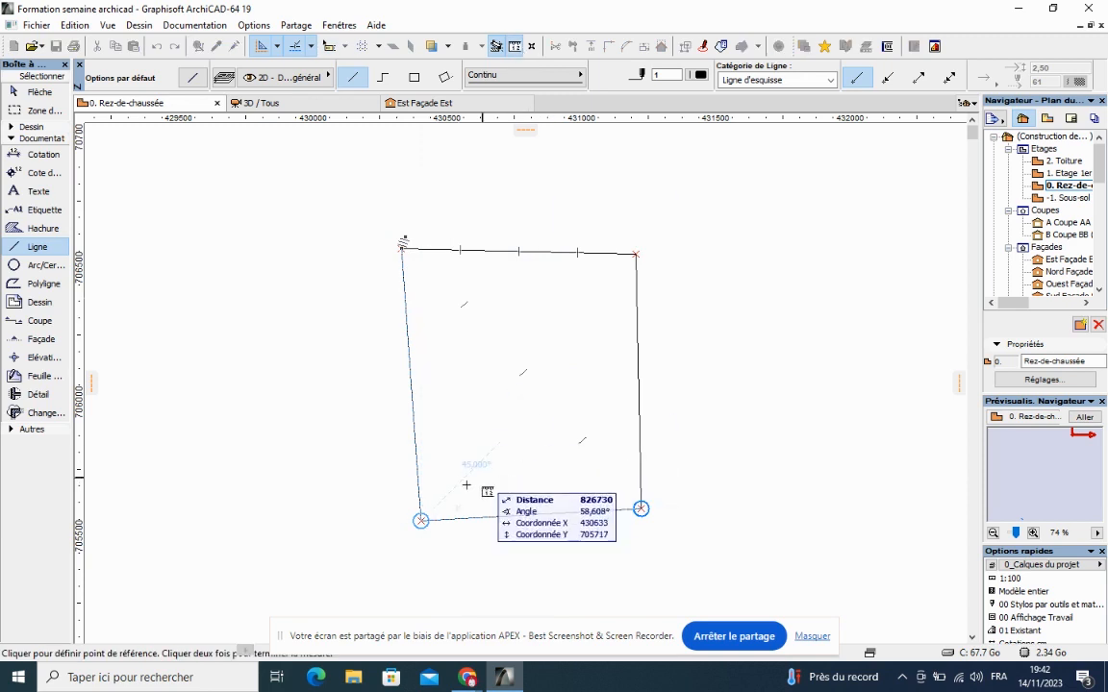
{"action": "left_click", "coordinate": [421, 520]}
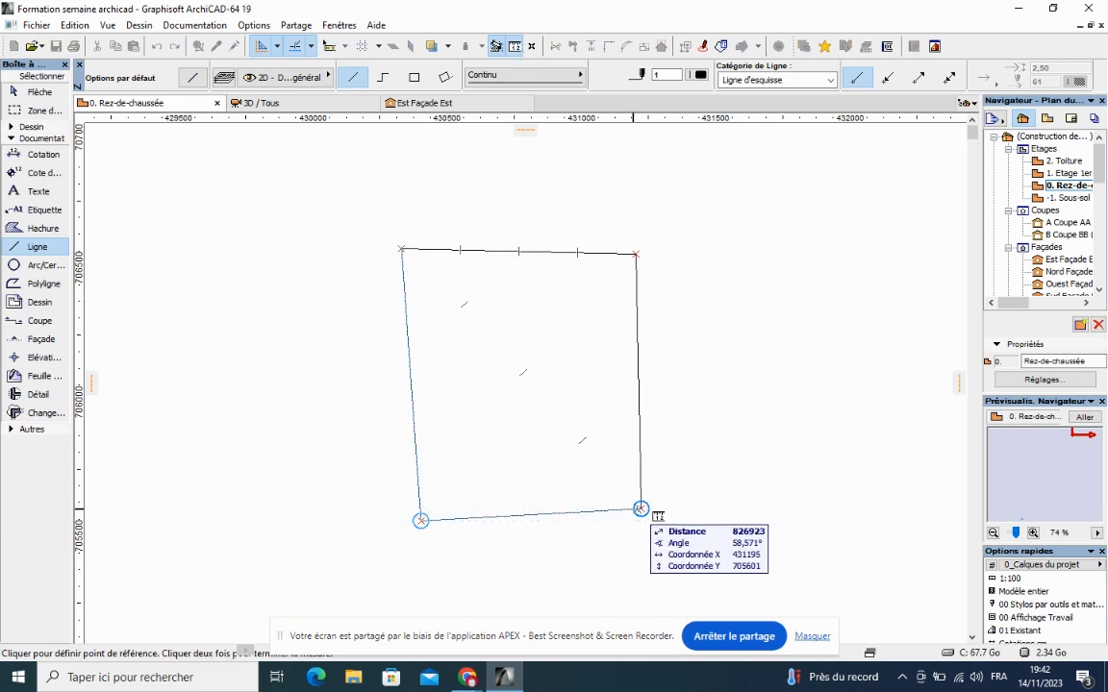
{"action": "left_click", "coordinate": [640, 507]}
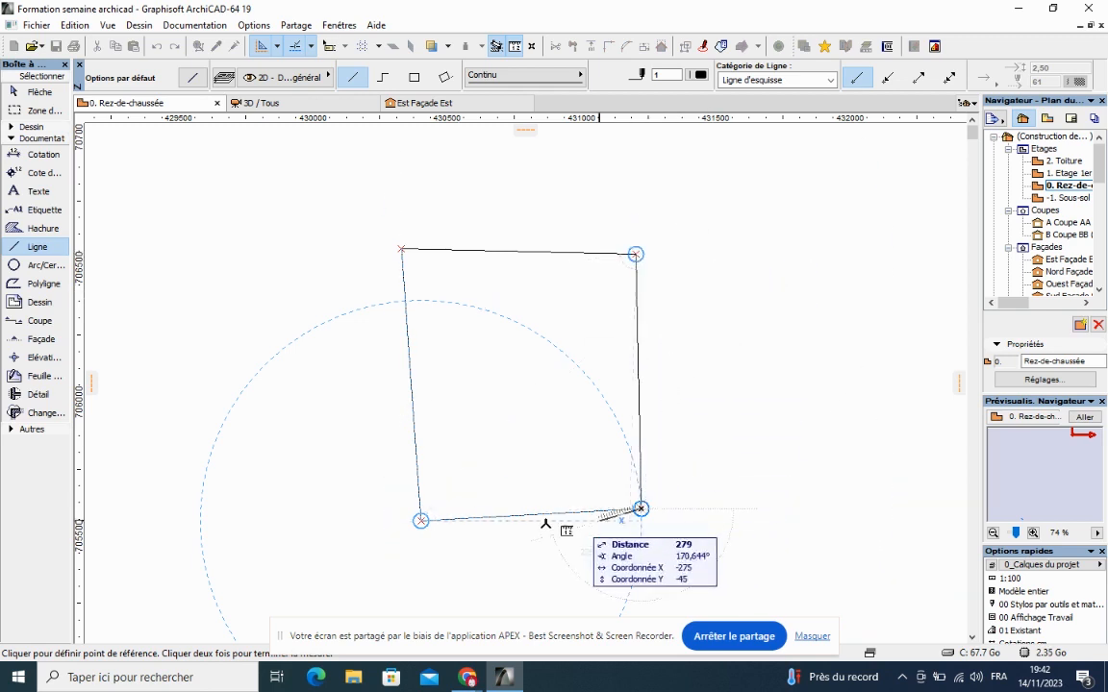
{"action": "right_click", "coordinate": [720, 389]}
{"action": "left_click", "coordinate": [755, 485]}
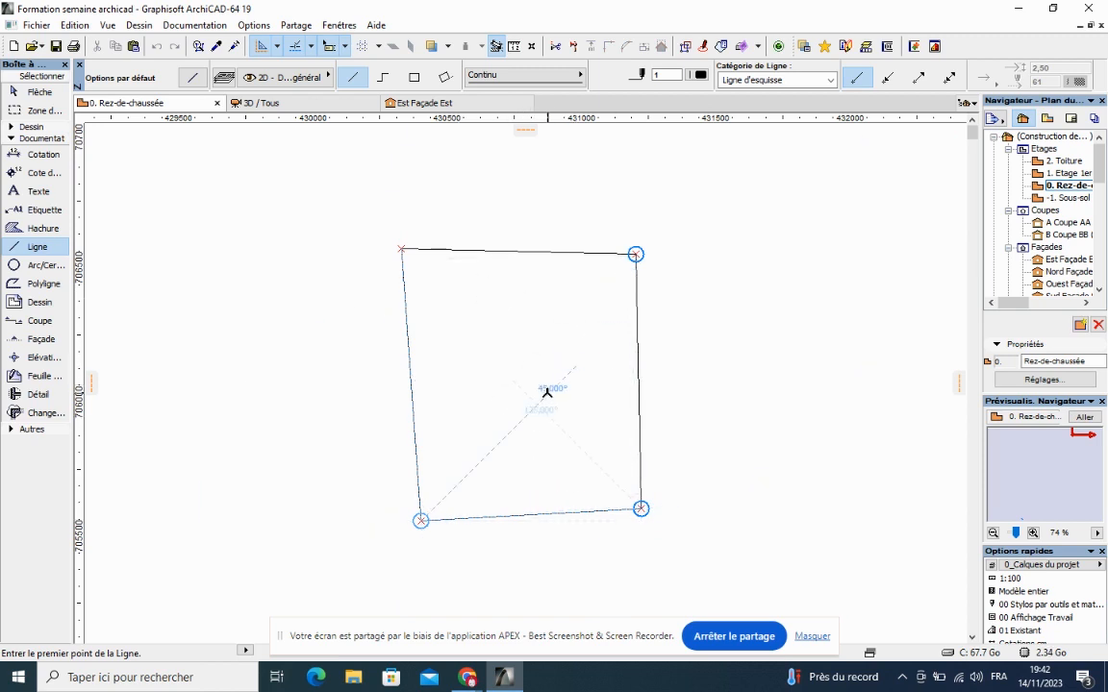
Draw a single horizontal wall inside the plot, just below its upper edge, with the Wall tool
{"action": "scroll", "coordinate": [515, 389], "scroll_direction": "up", "scroll_amount": 5}
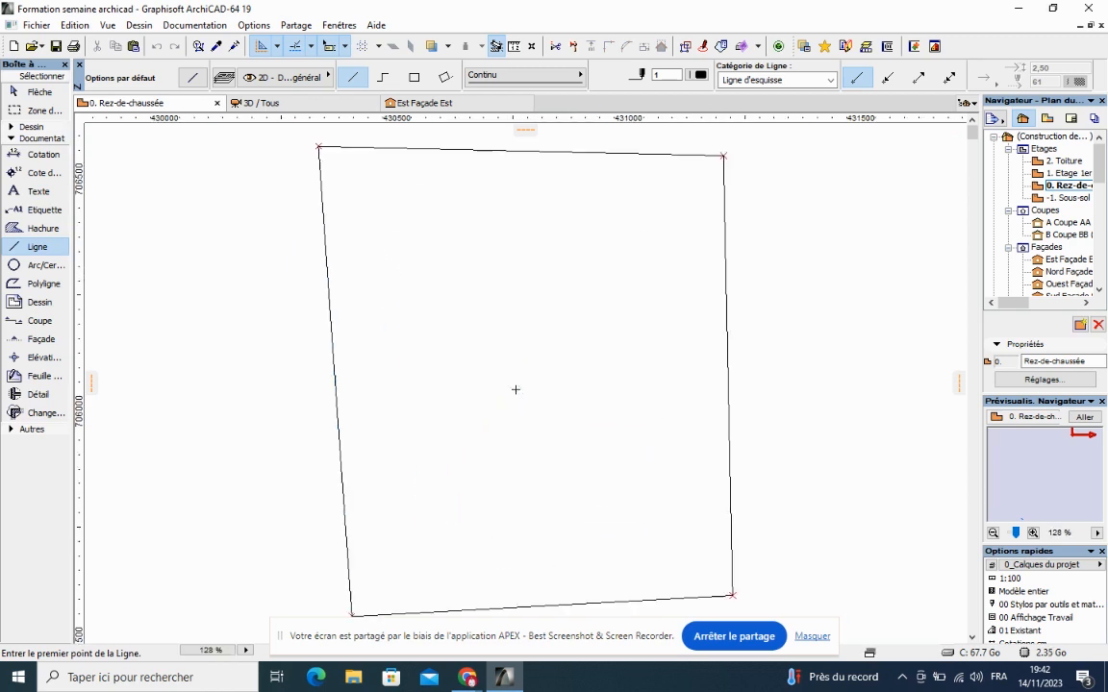
{"action": "scroll", "coordinate": [516, 390], "scroll_direction": "down", "scroll_amount": 3}
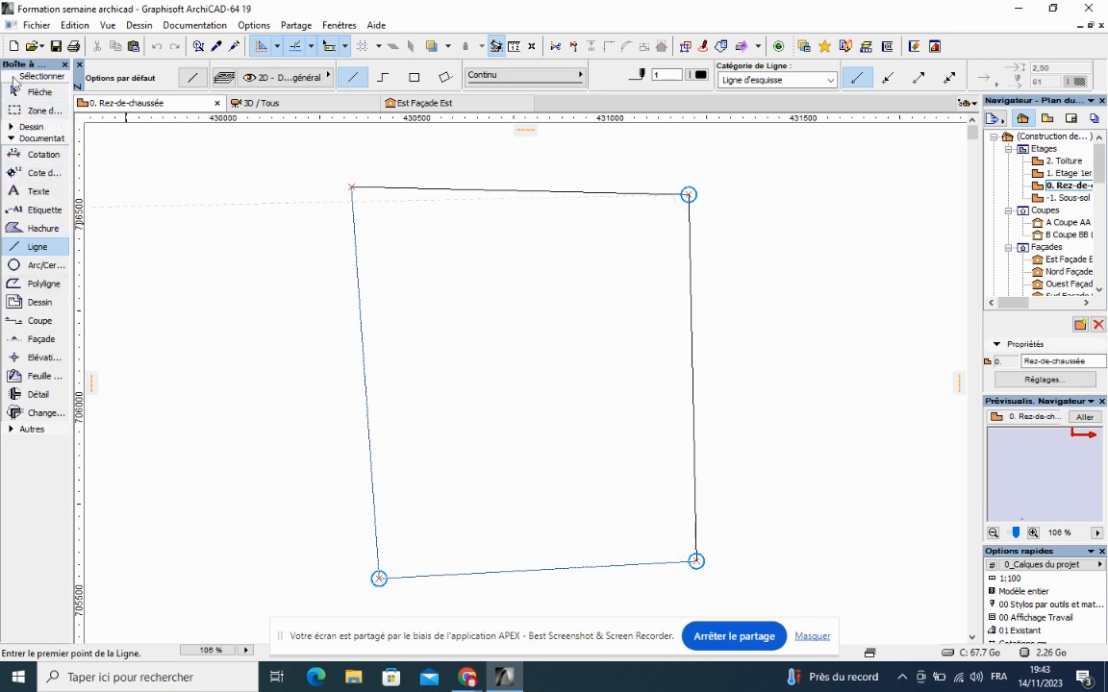
{"action": "left_click", "coordinate": [18, 127]}
{"action": "left_click", "coordinate": [28, 143]}
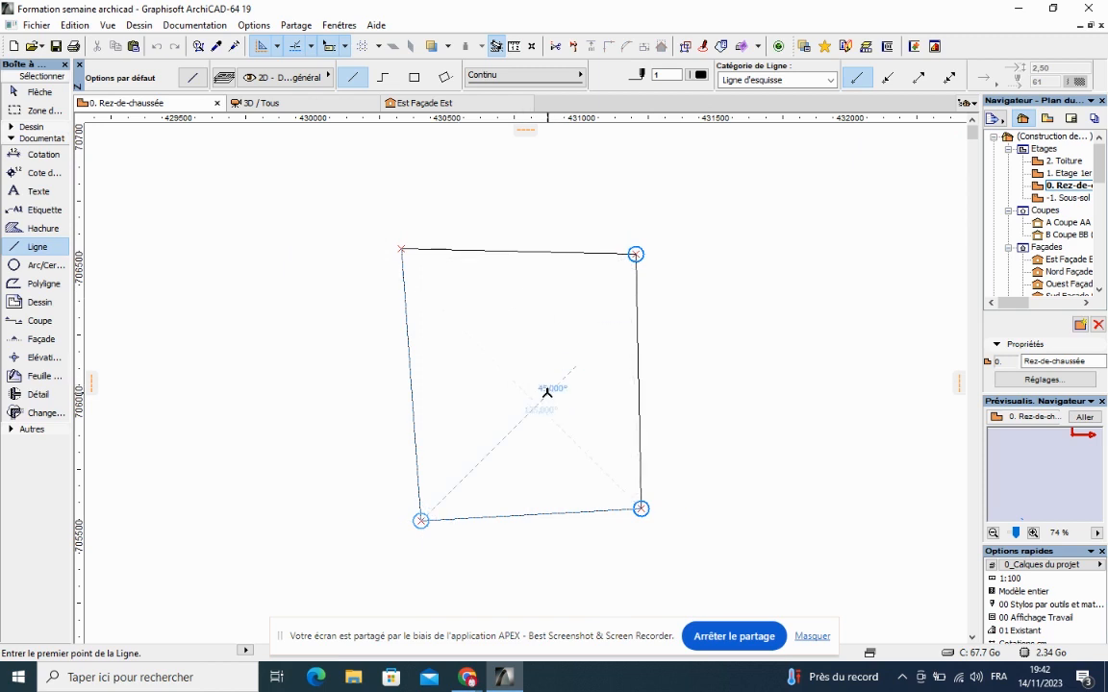
{"action": "scroll", "coordinate": [515, 389], "scroll_direction": "up", "scroll_amount": 3}
{"action": "scroll", "coordinate": [515, 389], "scroll_direction": "up", "scroll_amount": 2}
{"action": "scroll", "coordinate": [516, 390], "scroll_direction": "down", "scroll_amount": 3}
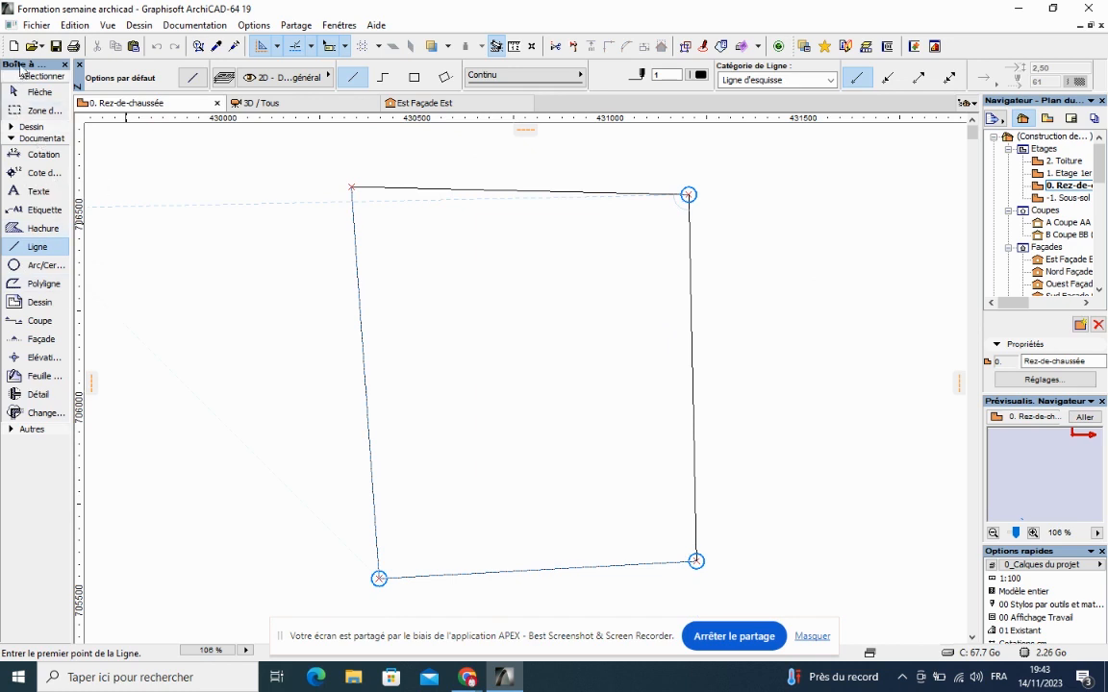
{"action": "left_click", "coordinate": [12, 126]}
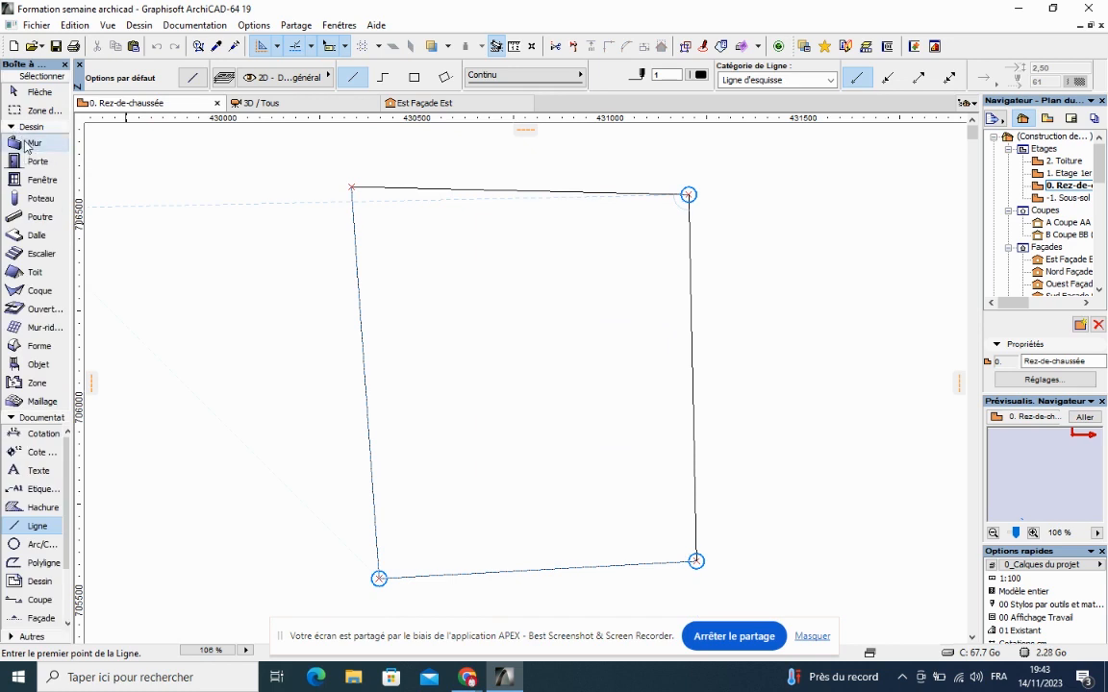
{"action": "left_click", "coordinate": [23, 141]}
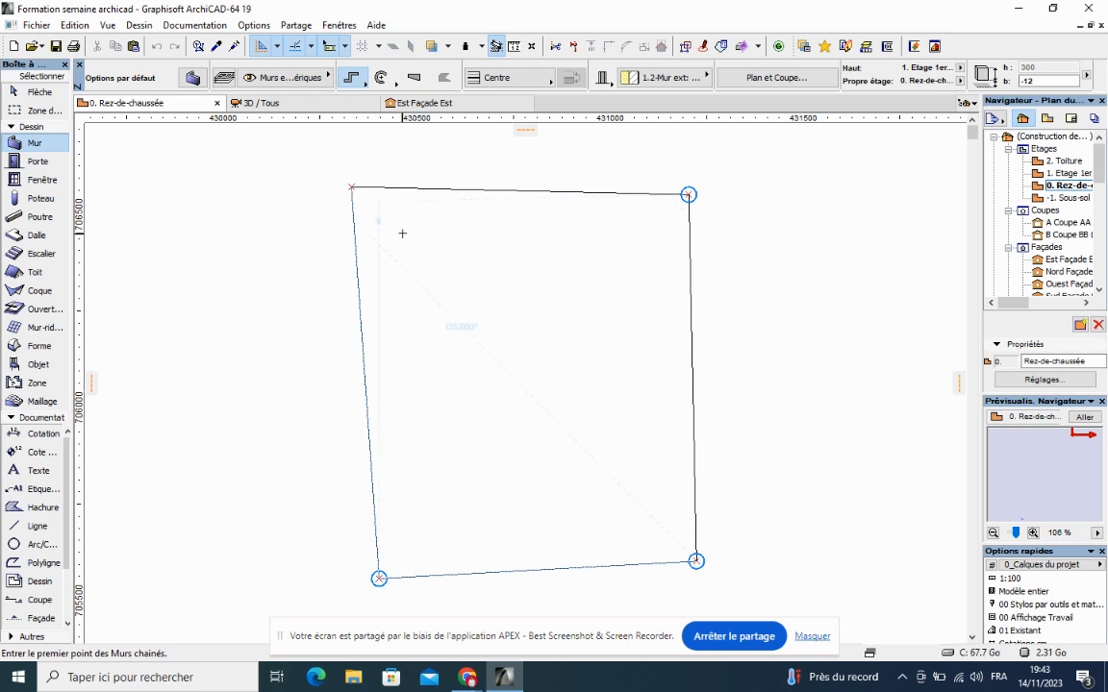
{"action": "left_click", "coordinate": [402, 234]}
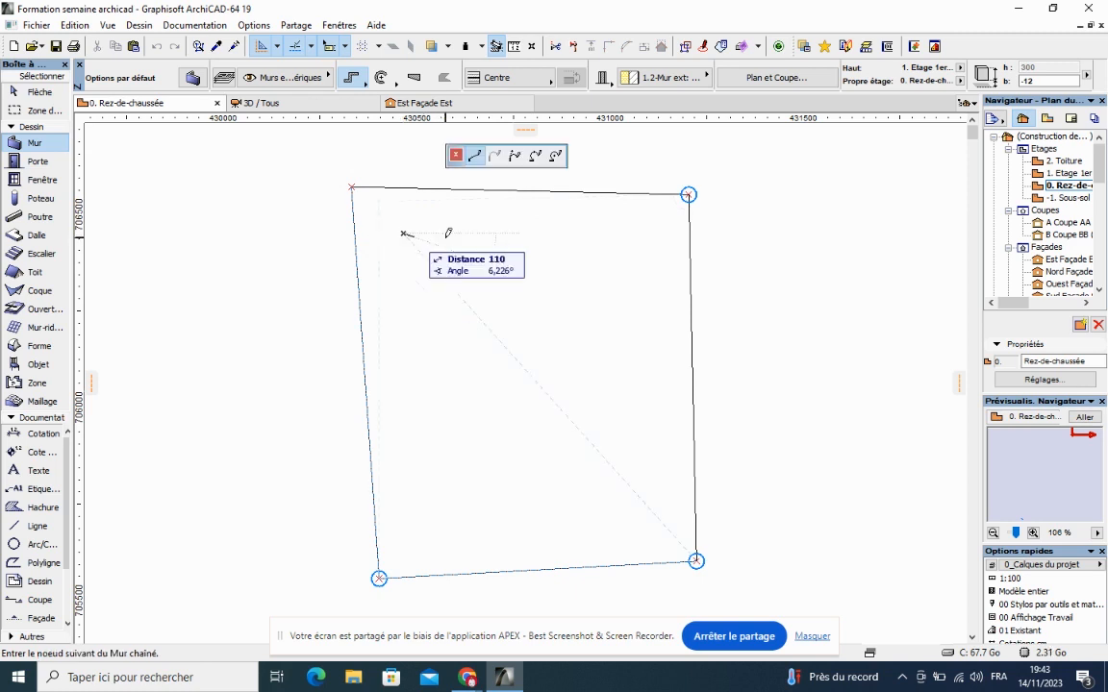
{"action": "left_click", "coordinate": [650, 228]}
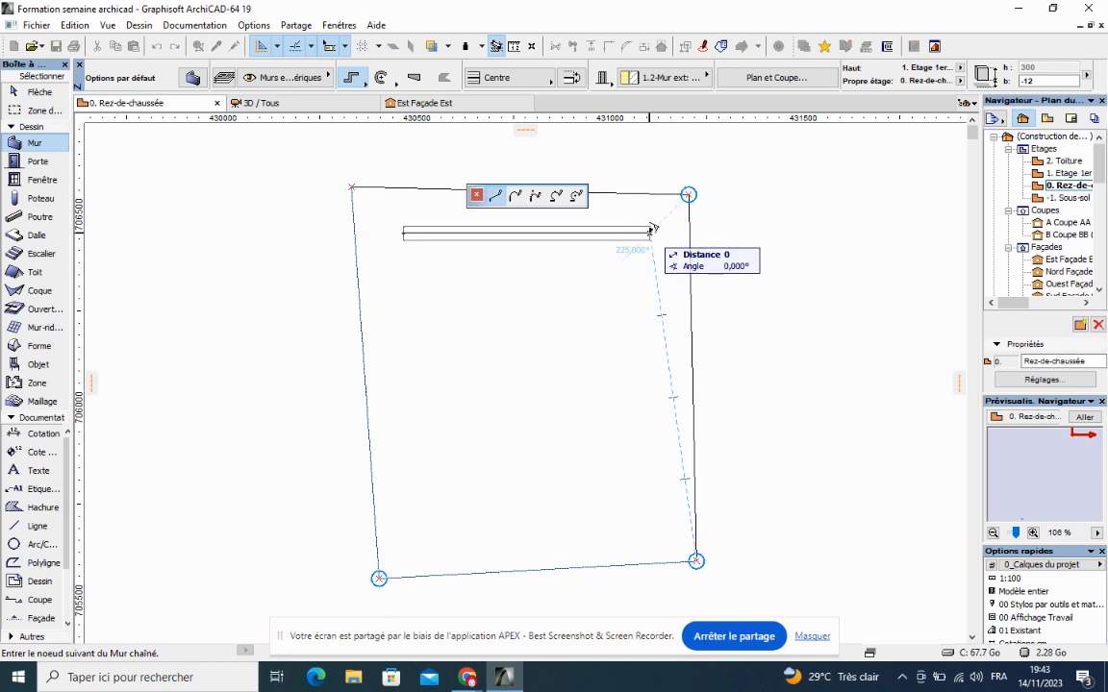
{"action": "left_click", "coordinate": [650, 228]}
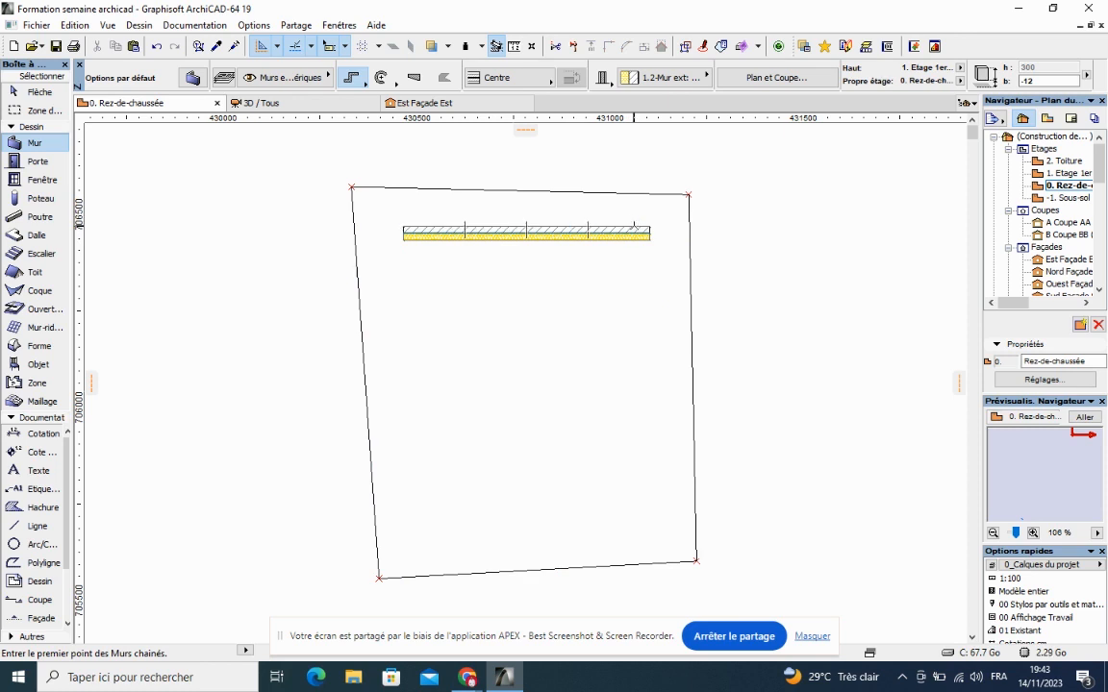
{"action": "left_click", "coordinate": [634, 229]}
{"action": "right_click", "coordinate": [636, 232]}
{"action": "left_click", "coordinate": [601, 258]}
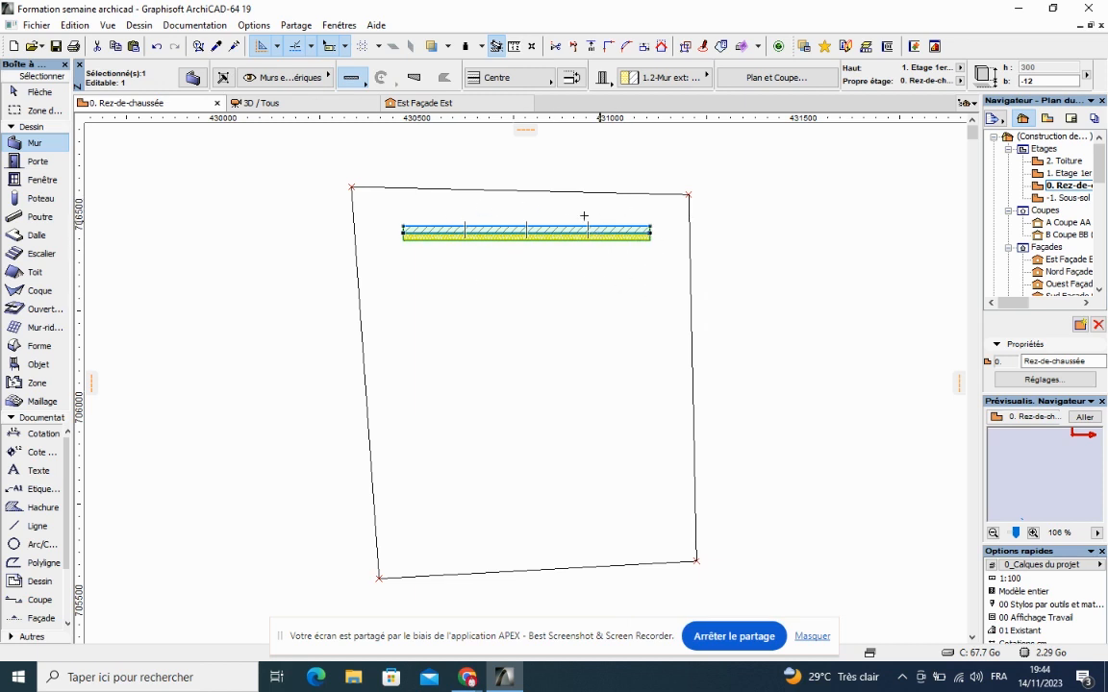
{"action": "key", "text": "Escape"}
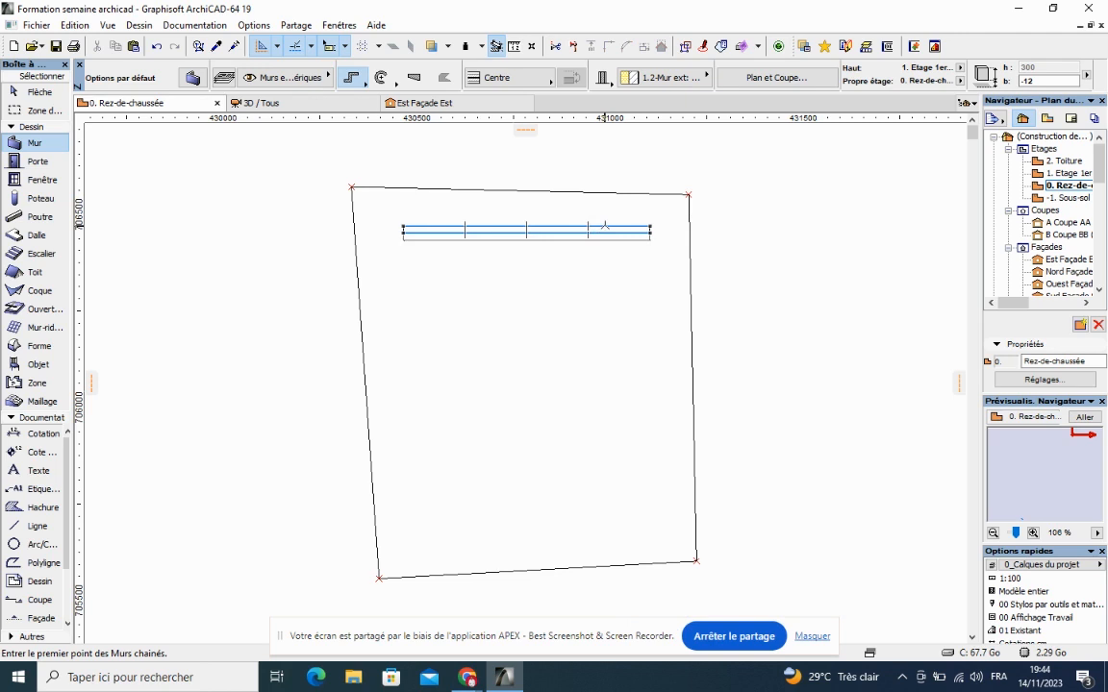
Copy the wall straight down by a distance of 300 using translation with multiple copies
{"action": "right_click", "coordinate": [605, 228]}
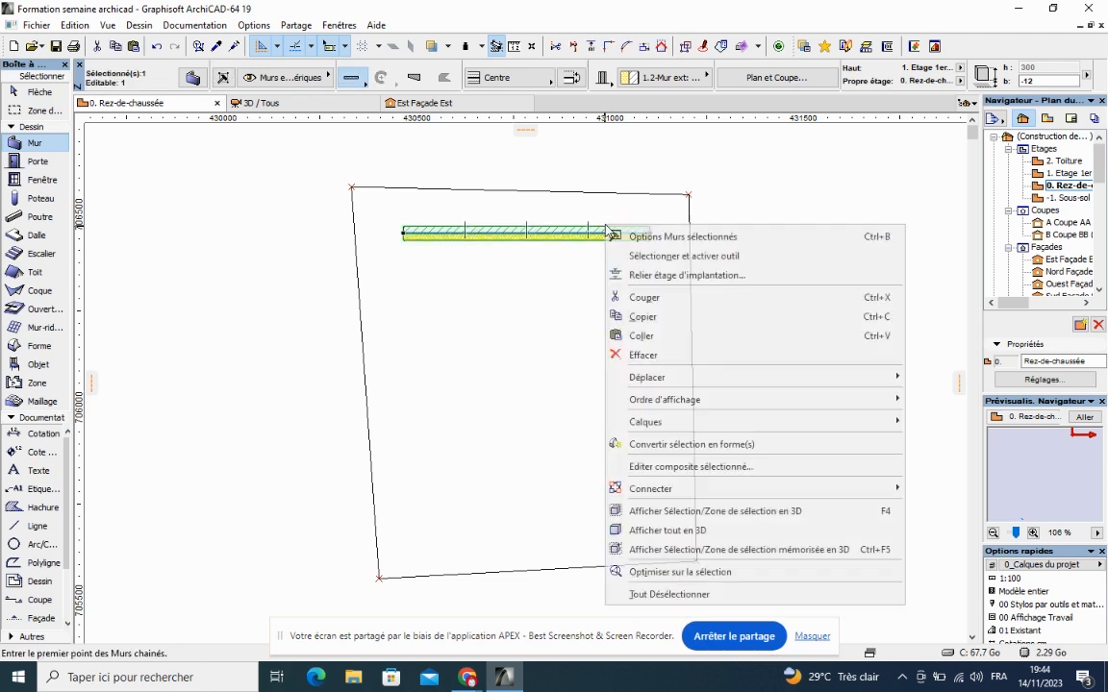
{"action": "left_click", "coordinate": [748, 189]}
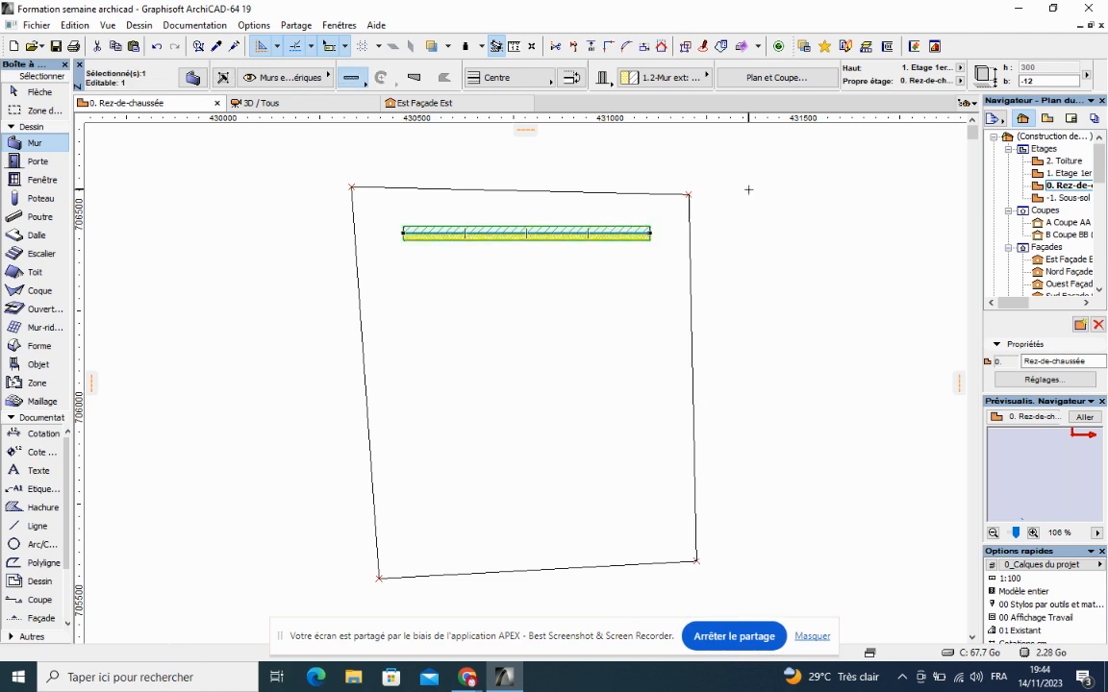
{"action": "right_click", "coordinate": [712, 238]}
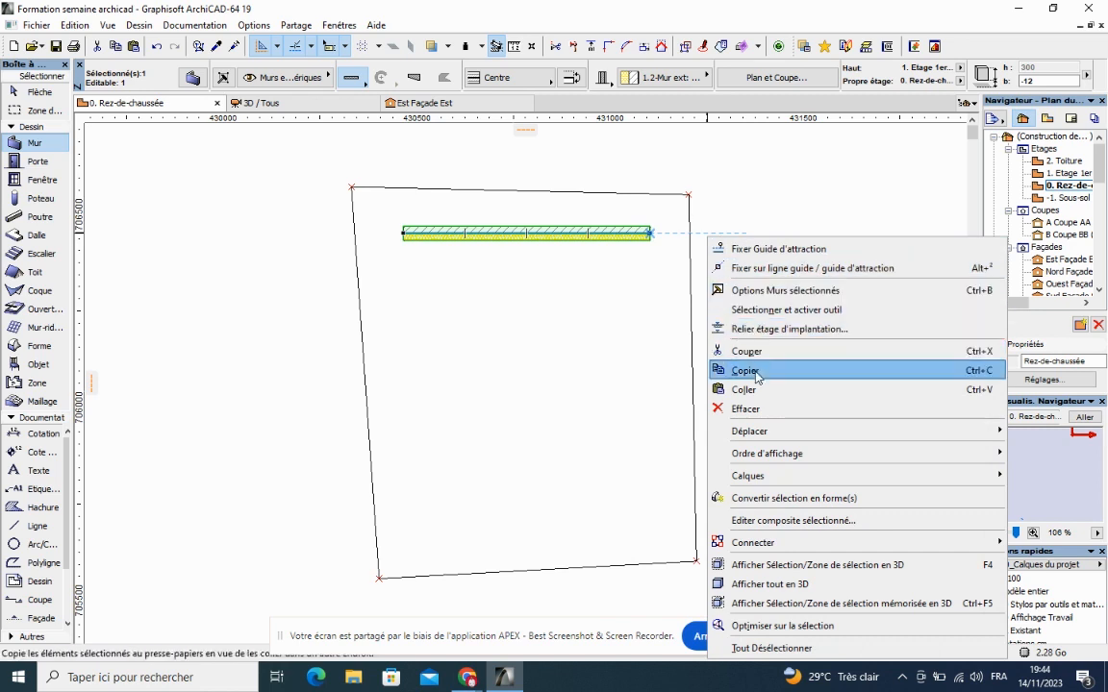
{"action": "mouse_move", "coordinate": [771, 436]}
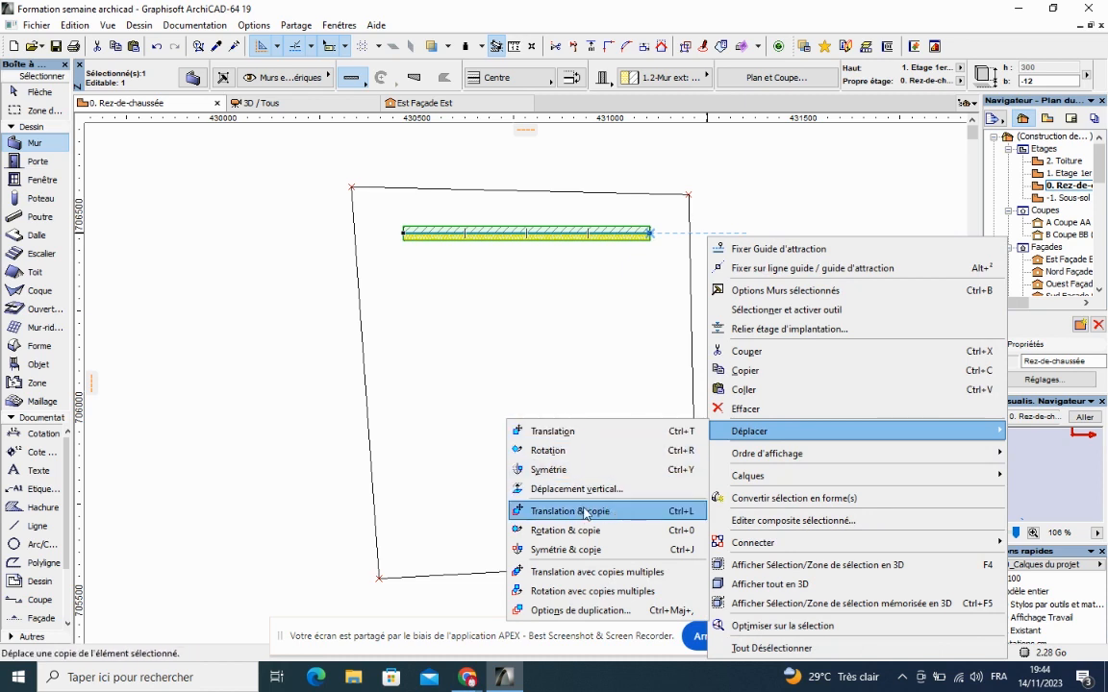
{"action": "left_click", "coordinate": [598, 573]}
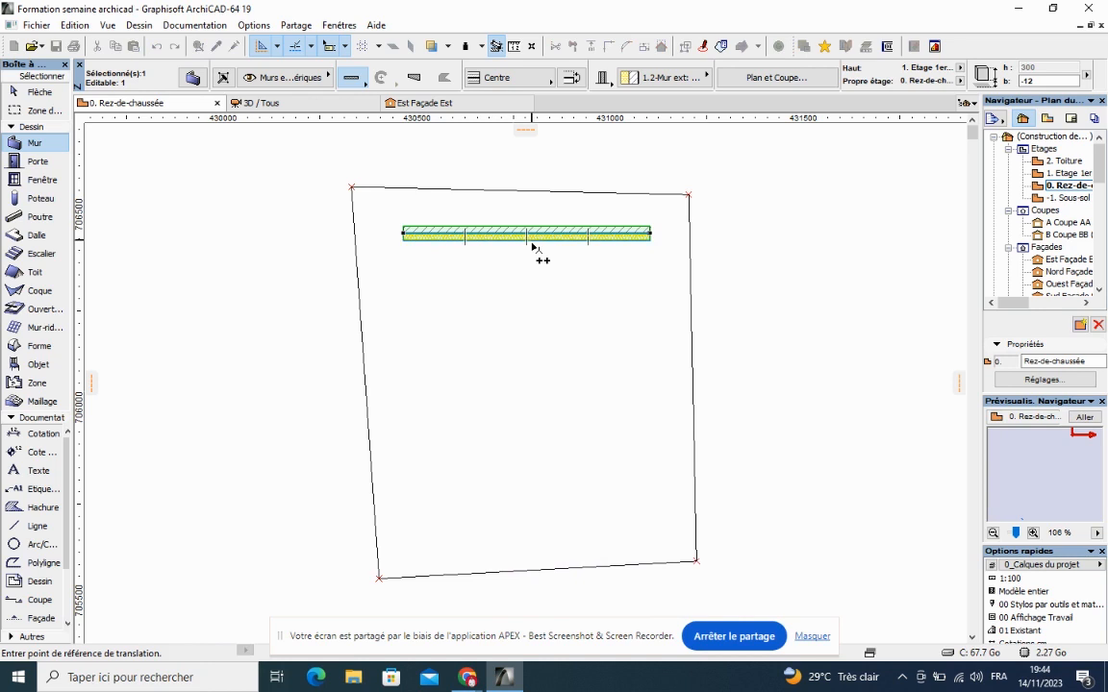
{"action": "left_click", "coordinate": [543, 245]}
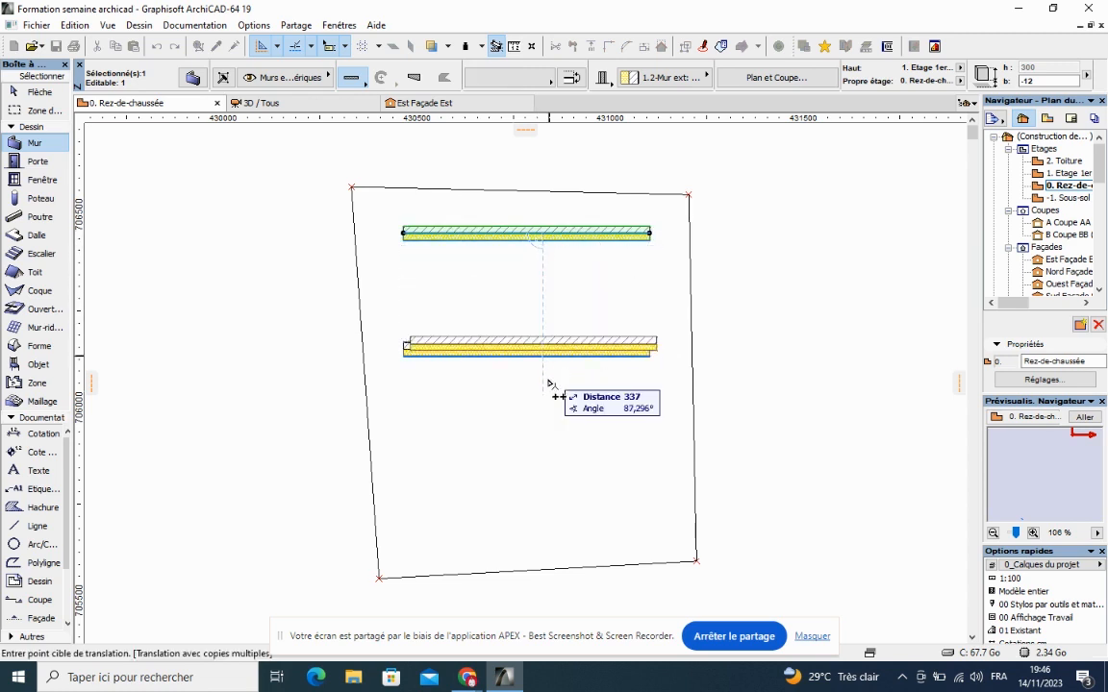
{"action": "right_click", "coordinate": [606, 316]}
{"action": "key", "text": "Escape"}
{"action": "type", "text": "3"}
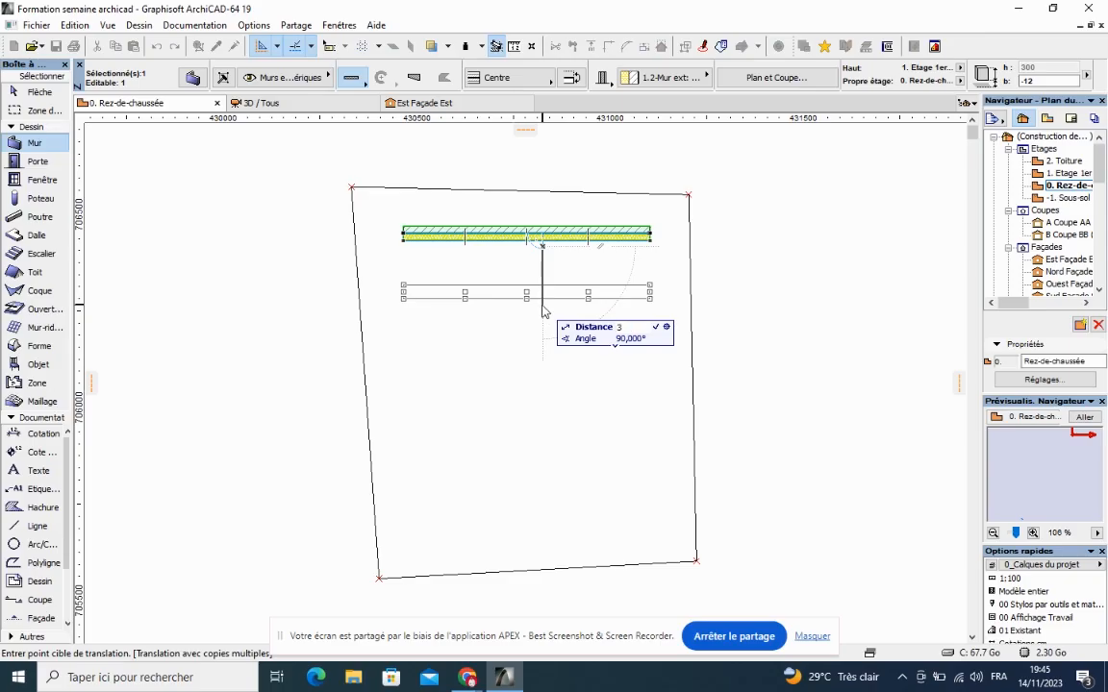
{"action": "type", "text": "00"}
{"action": "key", "text": "Return"}
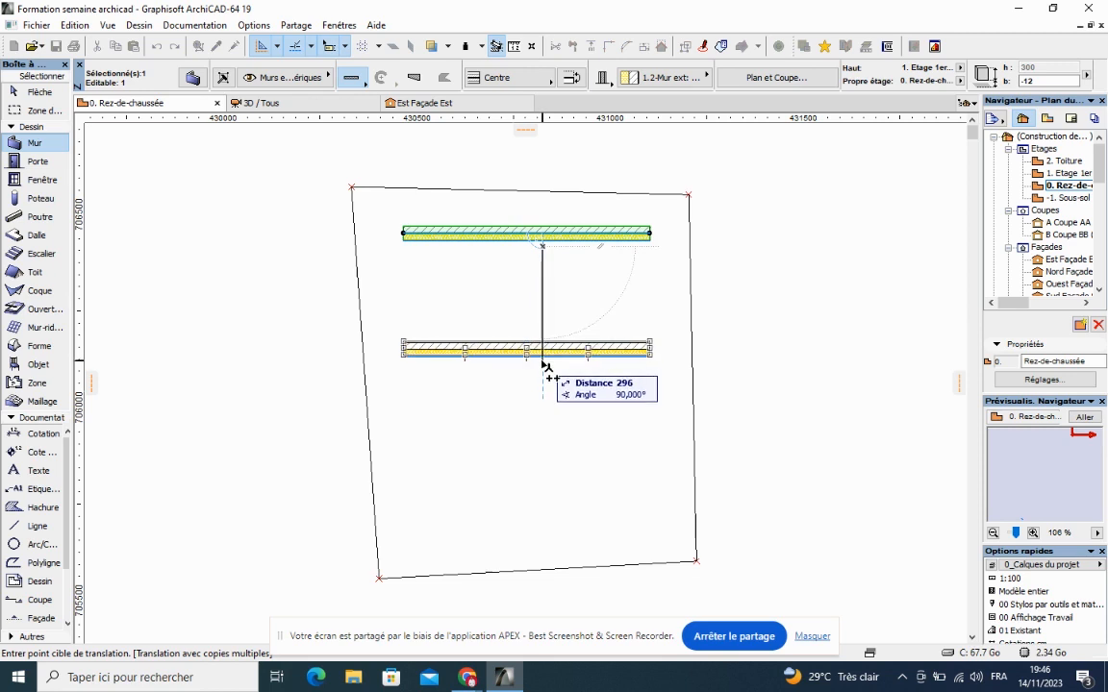
End the multiple-copy translation, undo the extra wall copy overlapping the second wall, and clear the selection
{"action": "left_click", "coordinate": [550, 300]}
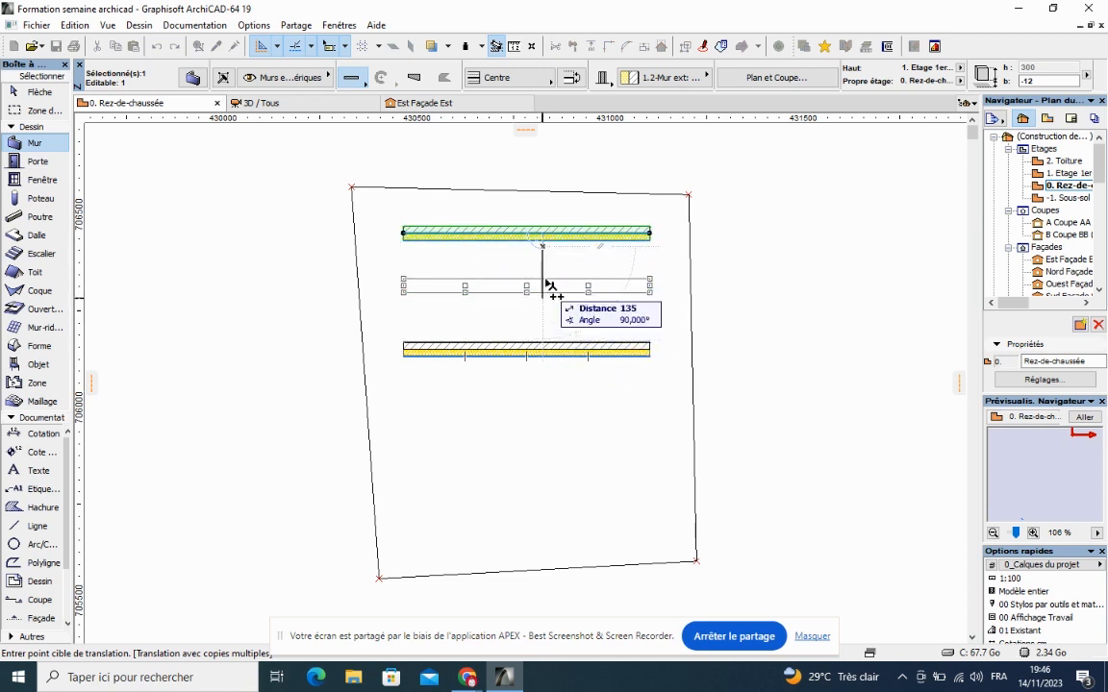
{"action": "left_click", "coordinate": [549, 385]}
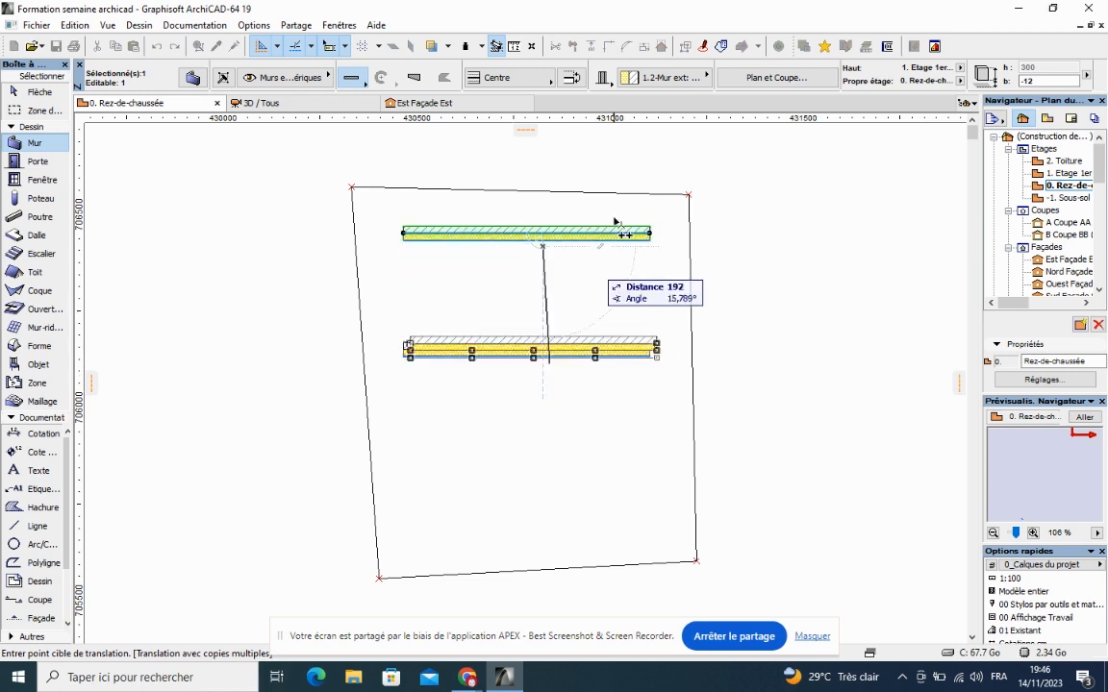
{"action": "right_click", "coordinate": [606, 314]}
{"action": "left_click", "coordinate": [674, 453]}
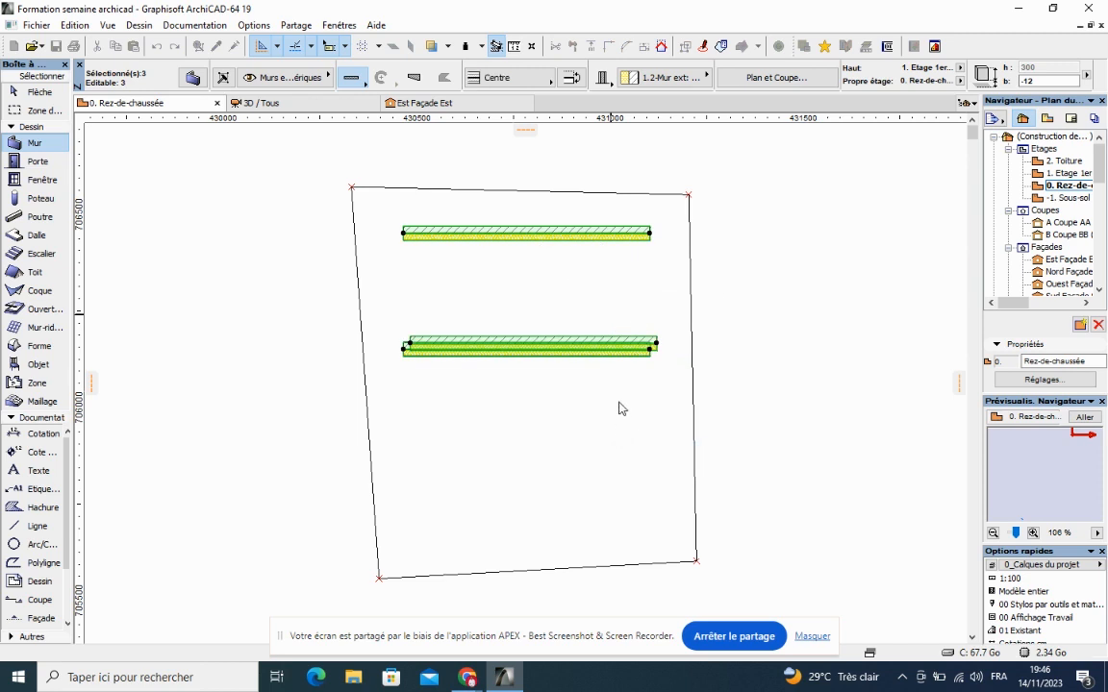
{"action": "key", "text": "ctrl+z"}
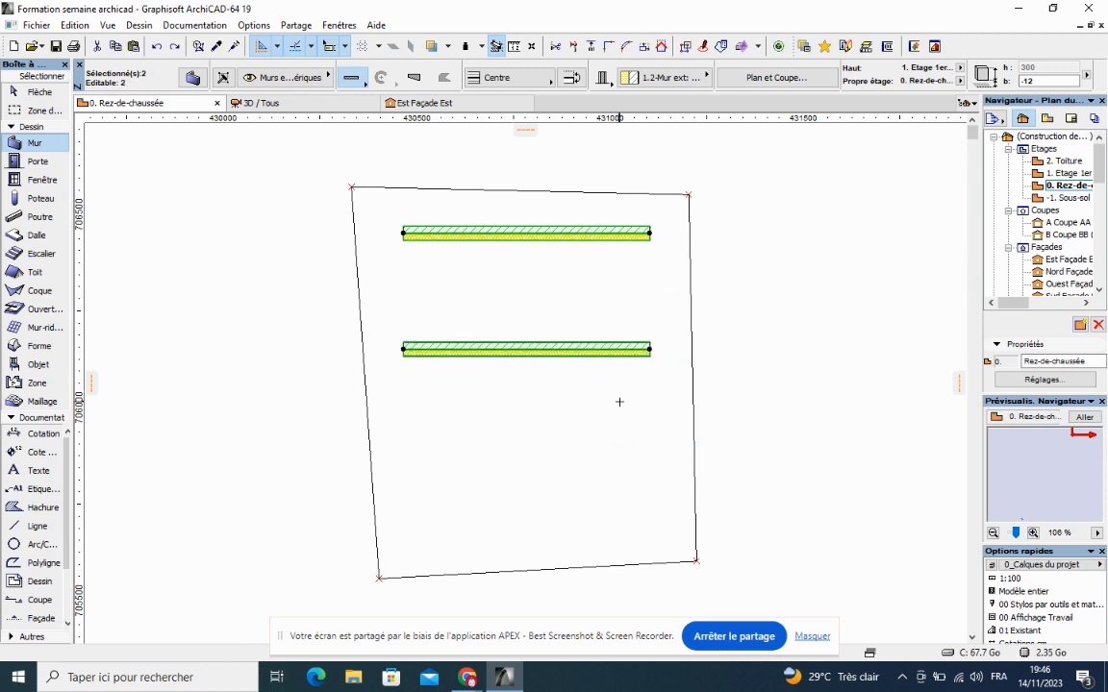
{"action": "key", "text": "Escape"}
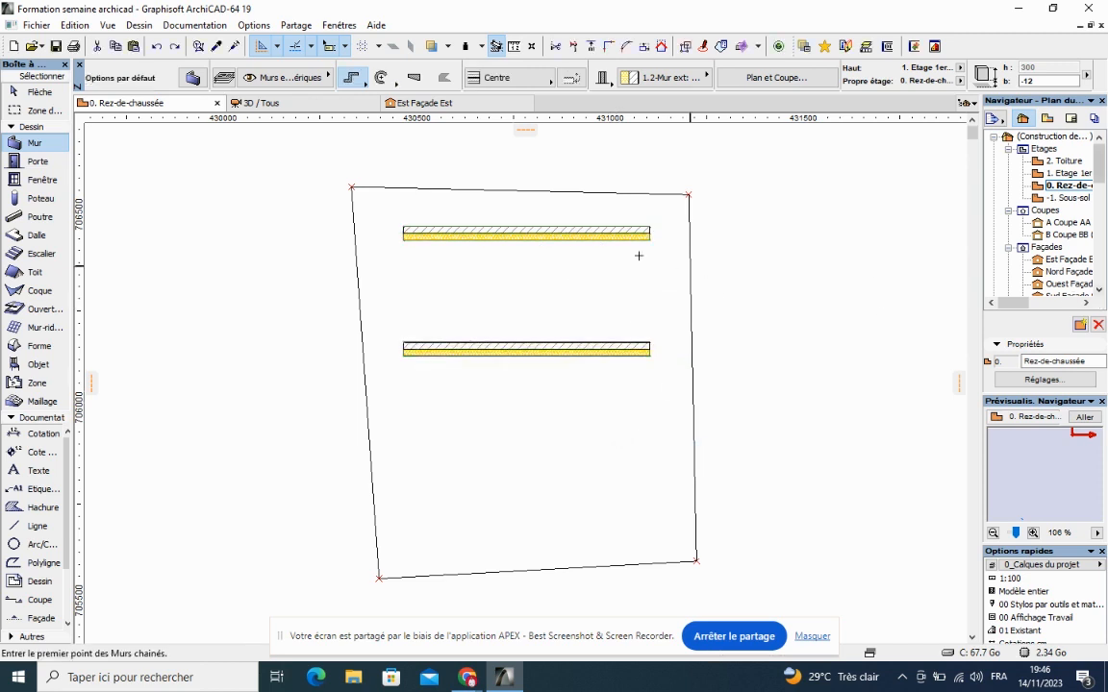
Try to copy the upper wall straight down by 800 using translation with multiple copies, and undo that copy
{"action": "right_click", "coordinate": [618, 229]}
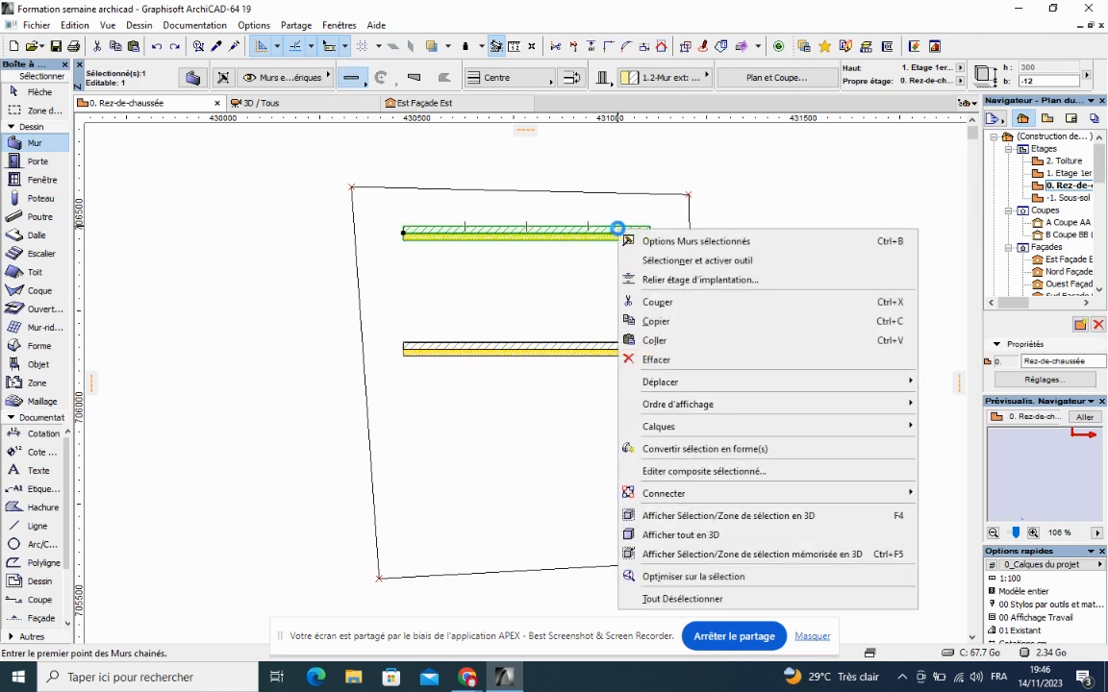
{"action": "mouse_move", "coordinate": [692, 382]}
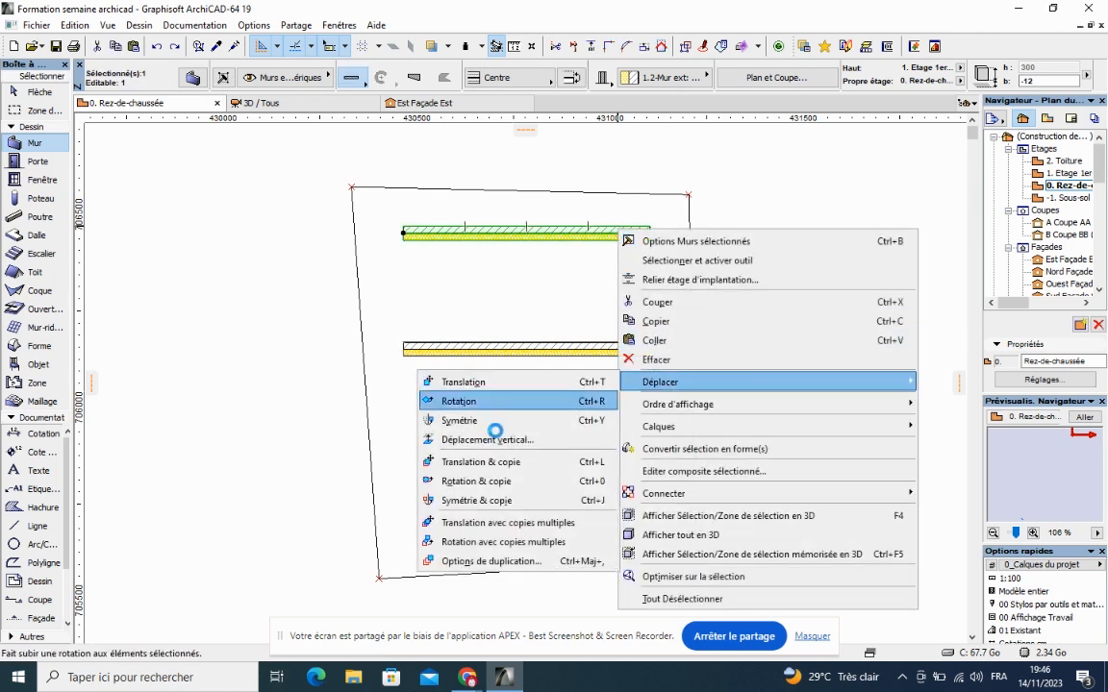
{"action": "left_click", "coordinate": [491, 525]}
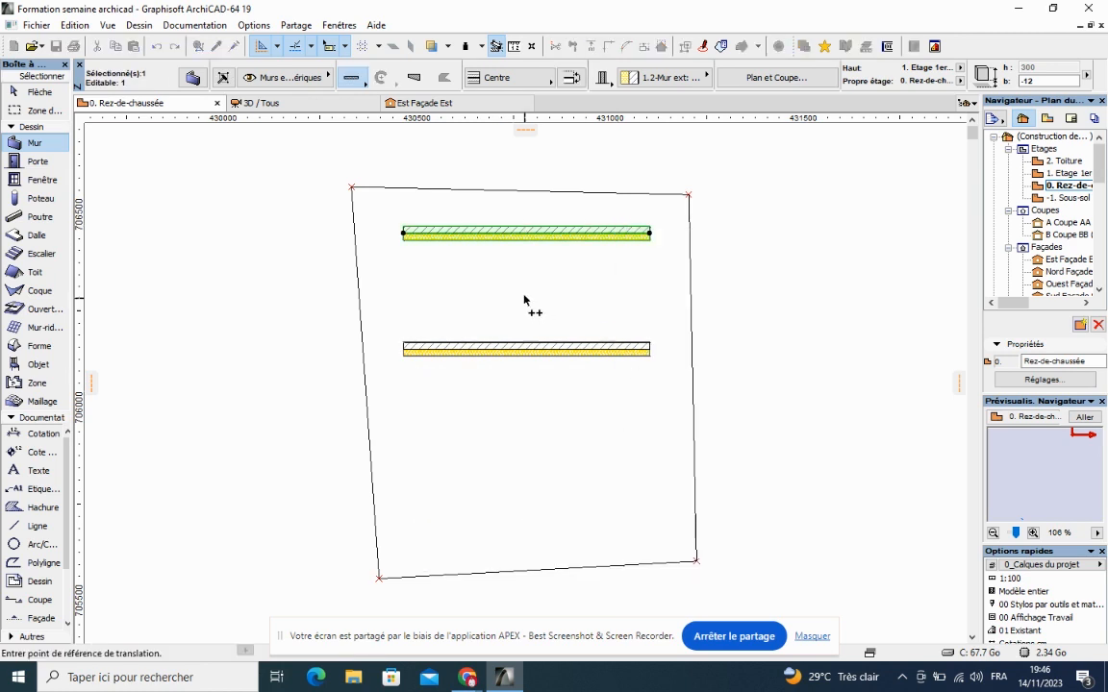
{"action": "left_click", "coordinate": [555, 273]}
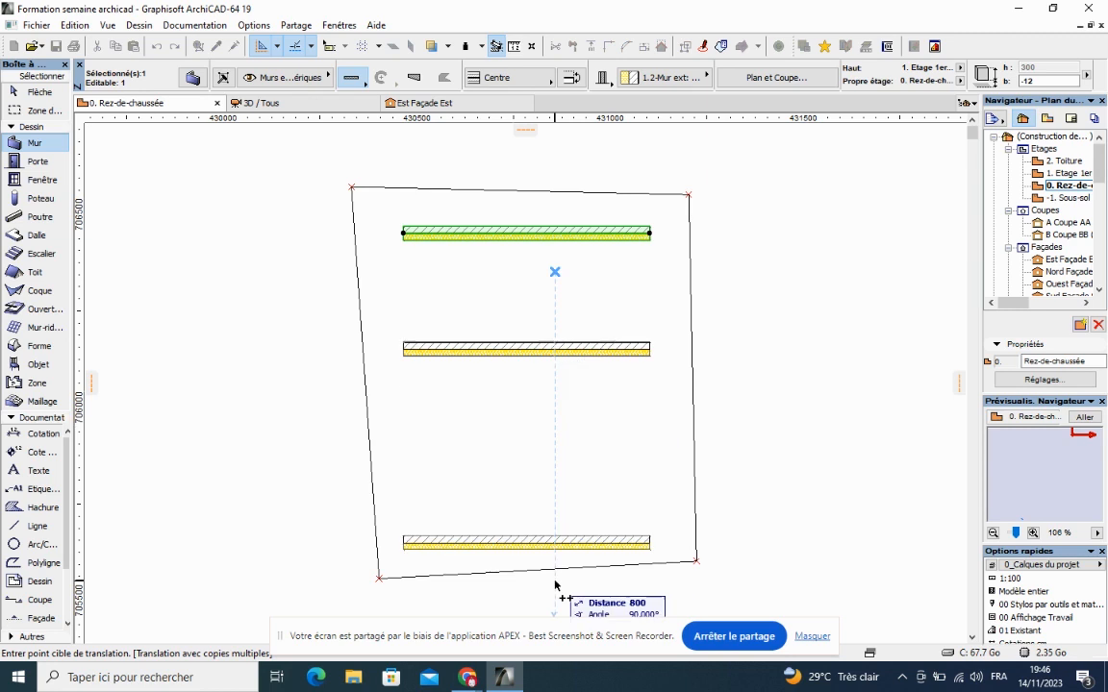
{"action": "left_click", "coordinate": [562, 384]}
{"action": "key", "text": "ctrl+z"}
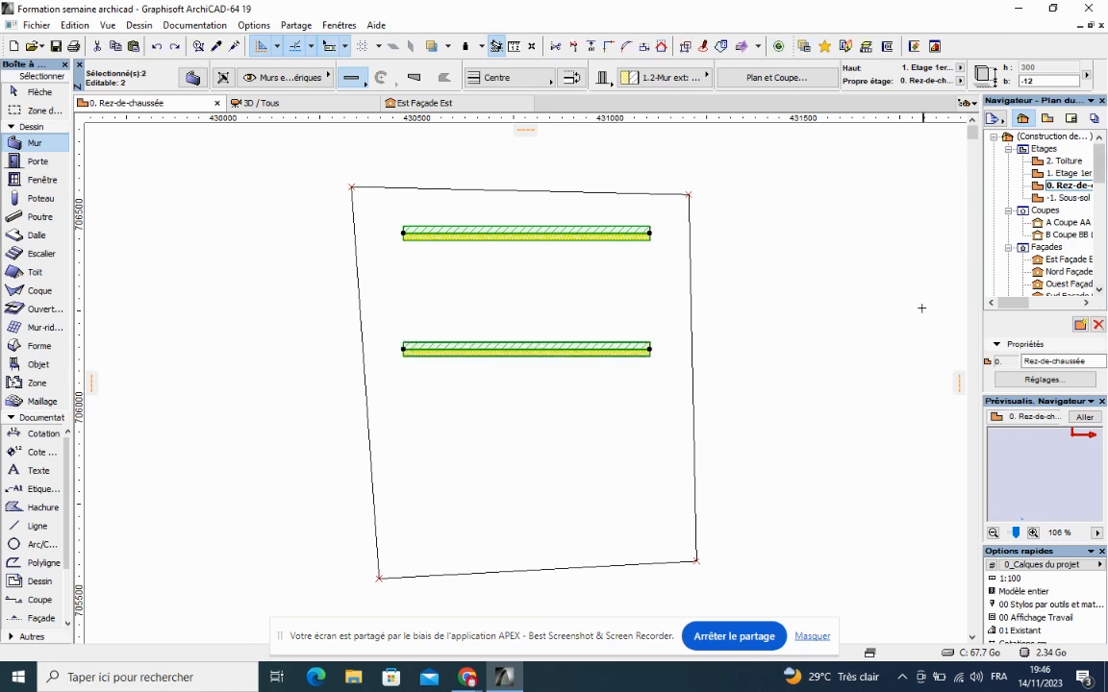
{"action": "key", "text": "Escape"}
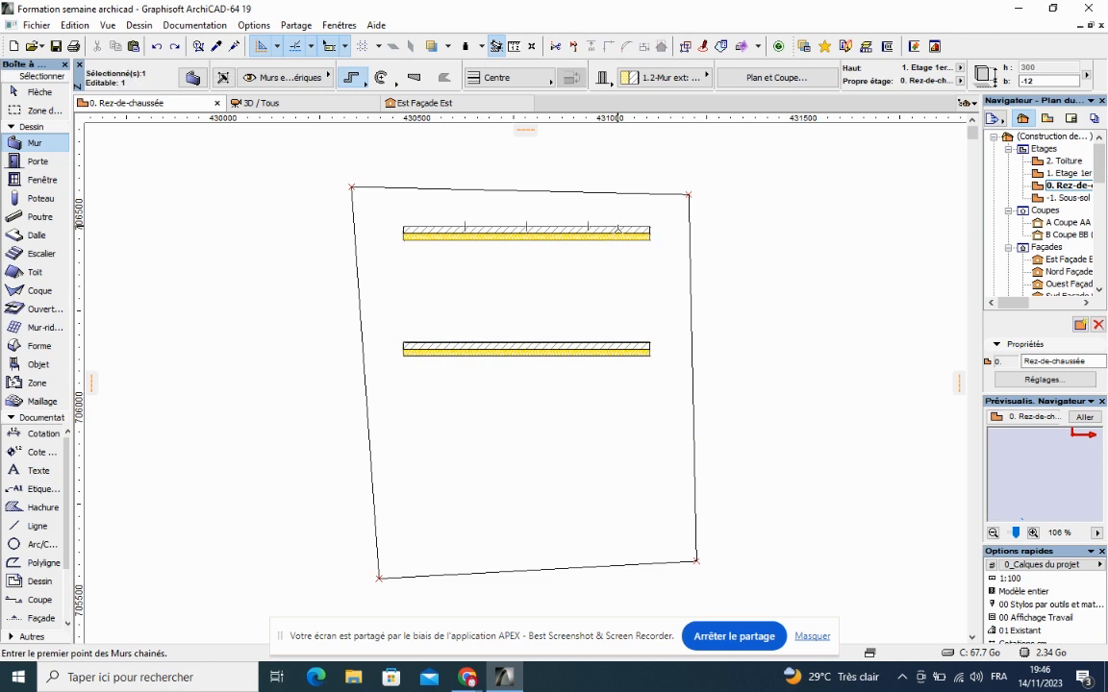
Copy the upper wall straight down by a distance of 800 using translation with multiple copies, and end the command
{"action": "left_click", "coordinate": [619, 229]}
{"action": "right_click", "coordinate": [618, 230]}
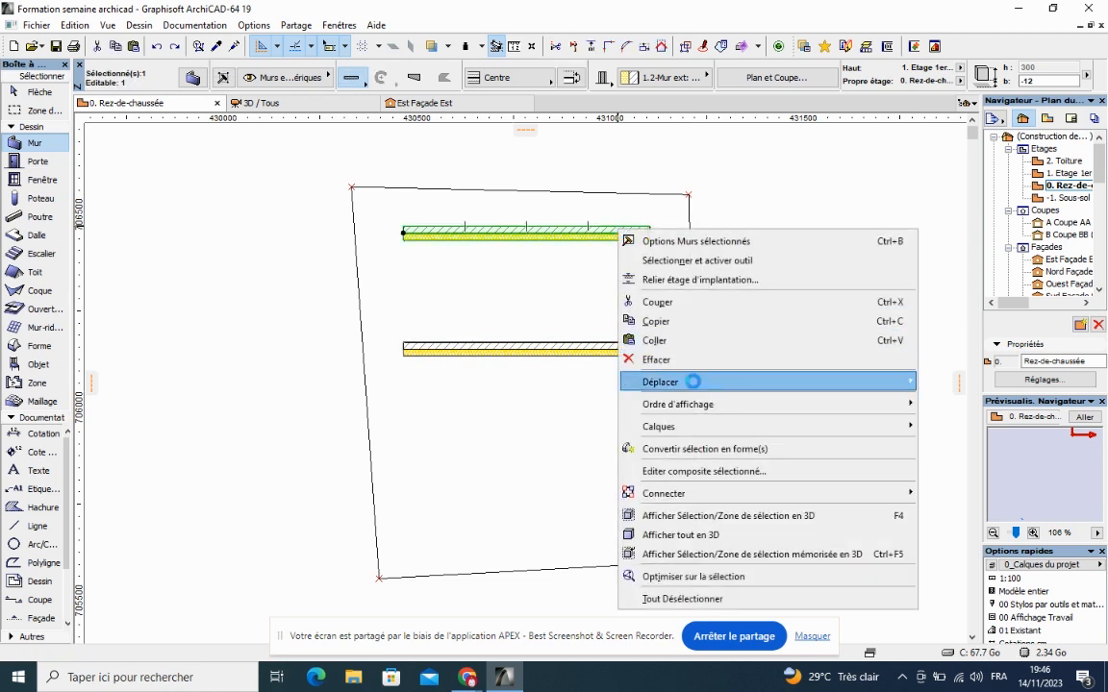
{"action": "mouse_move", "coordinate": [693, 381]}
{"action": "left_click", "coordinate": [492, 523]}
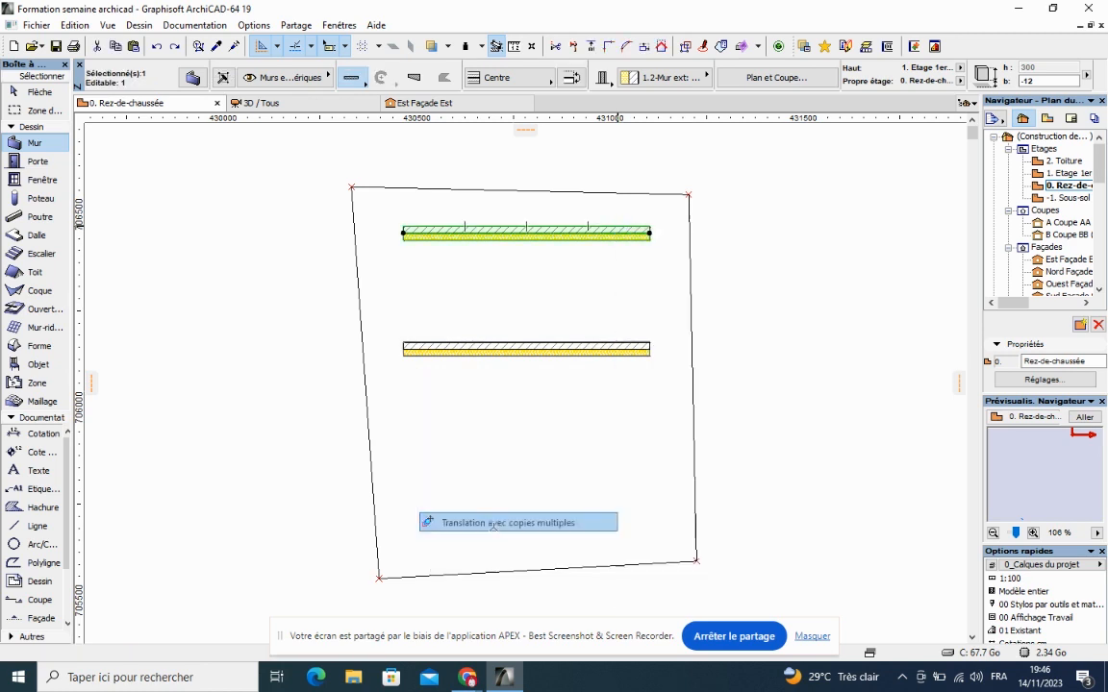
{"action": "left_click", "coordinate": [554, 273]}
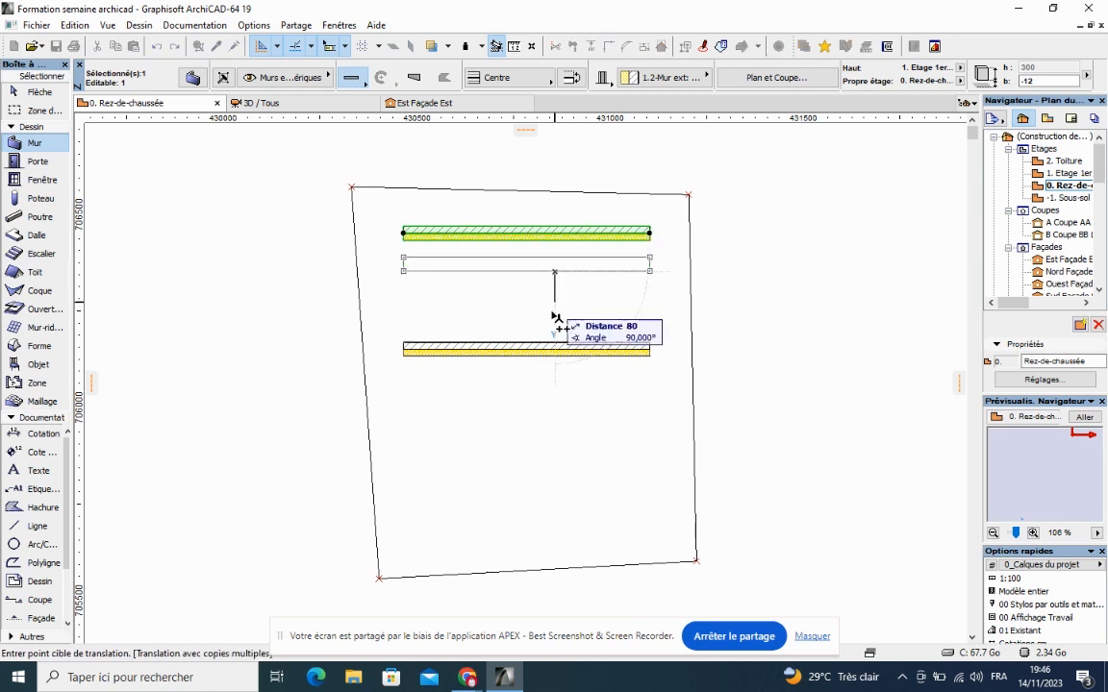
{"action": "key", "text": "Tab"}
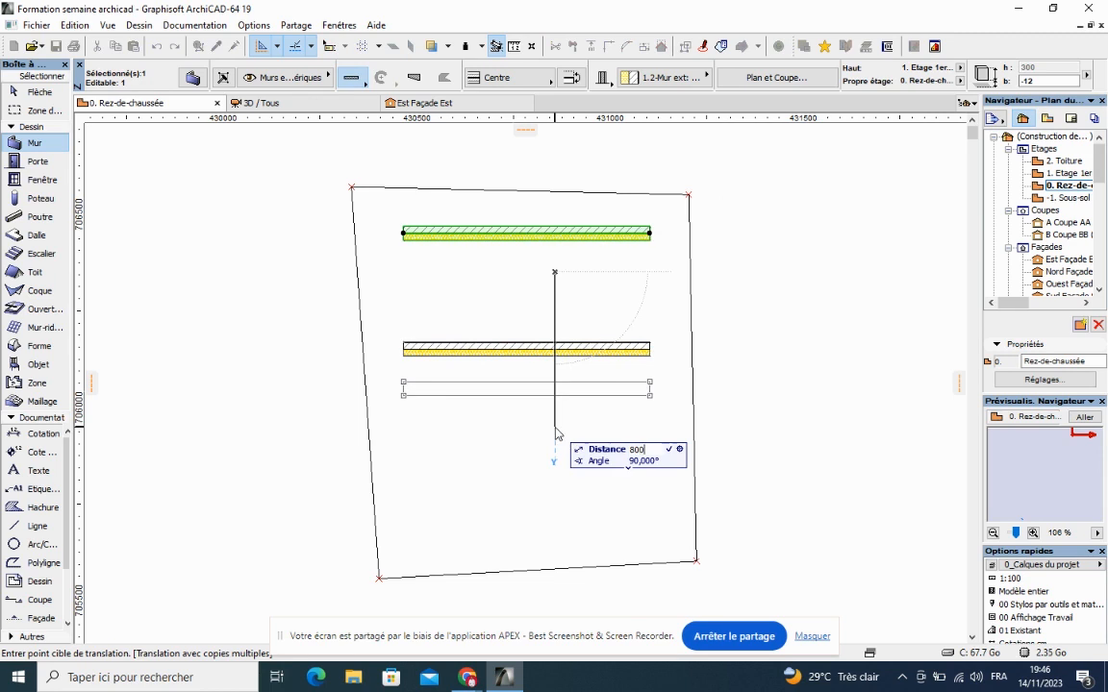
{"action": "type", "text": "800"}
{"action": "key", "text": "Return"}
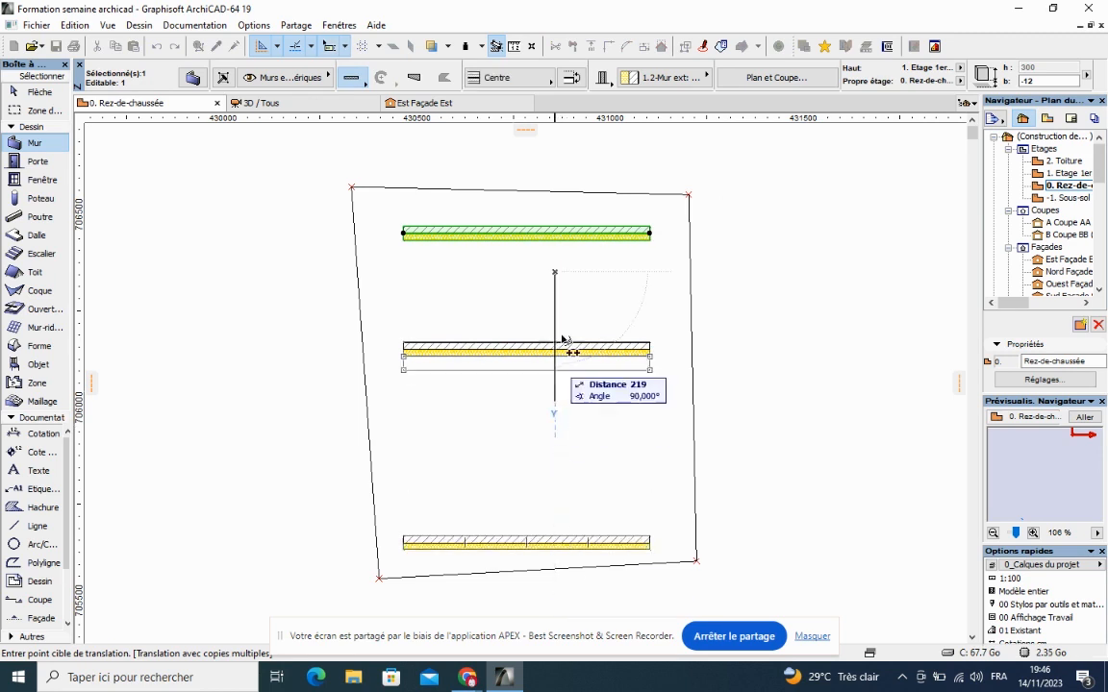
{"action": "right_click", "coordinate": [783, 273]}
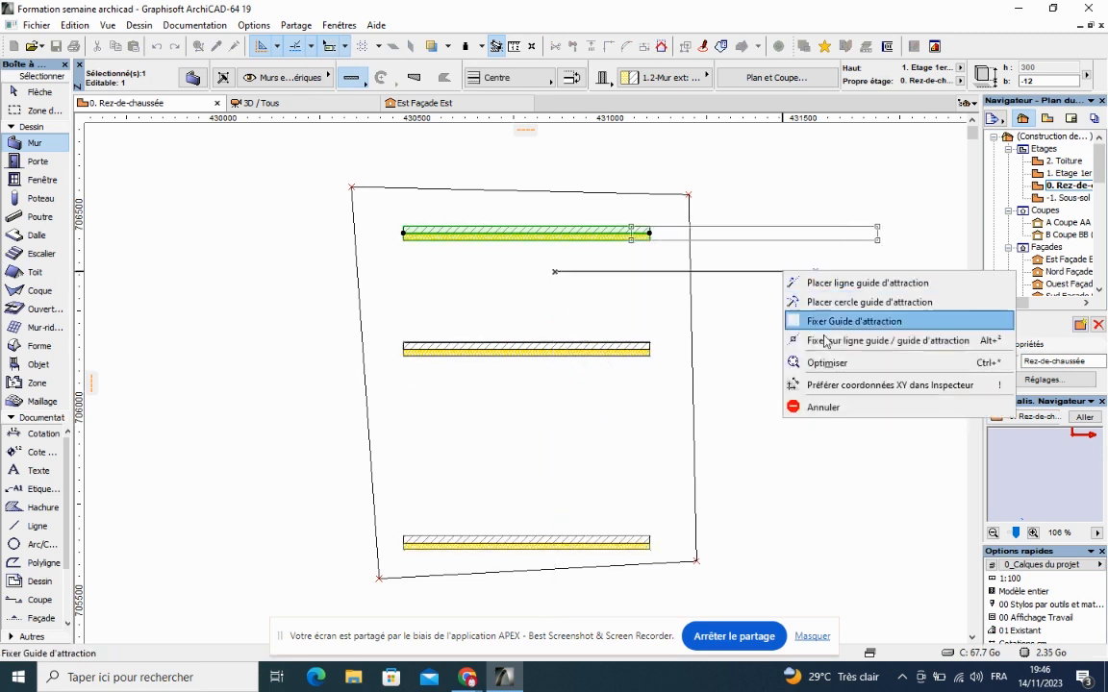
{"action": "left_click", "coordinate": [819, 407]}
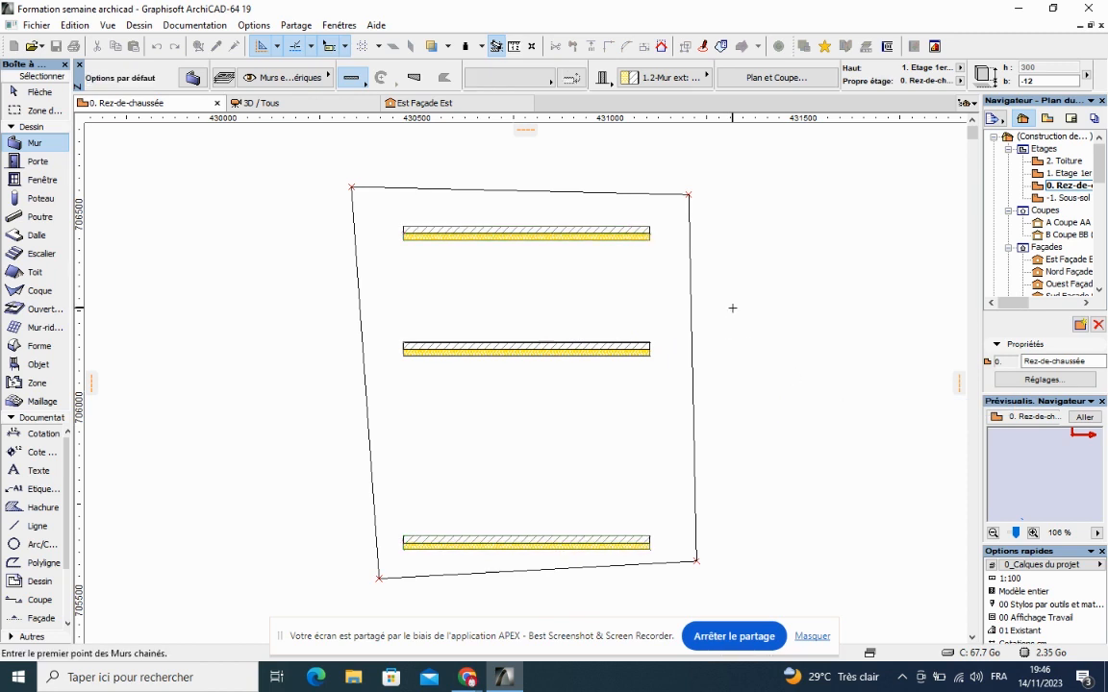
Measure the vertical spacing from the upper wall to the middle wall and from the middle wall to the lower wall
{"action": "left_click", "coordinate": [514, 46]}
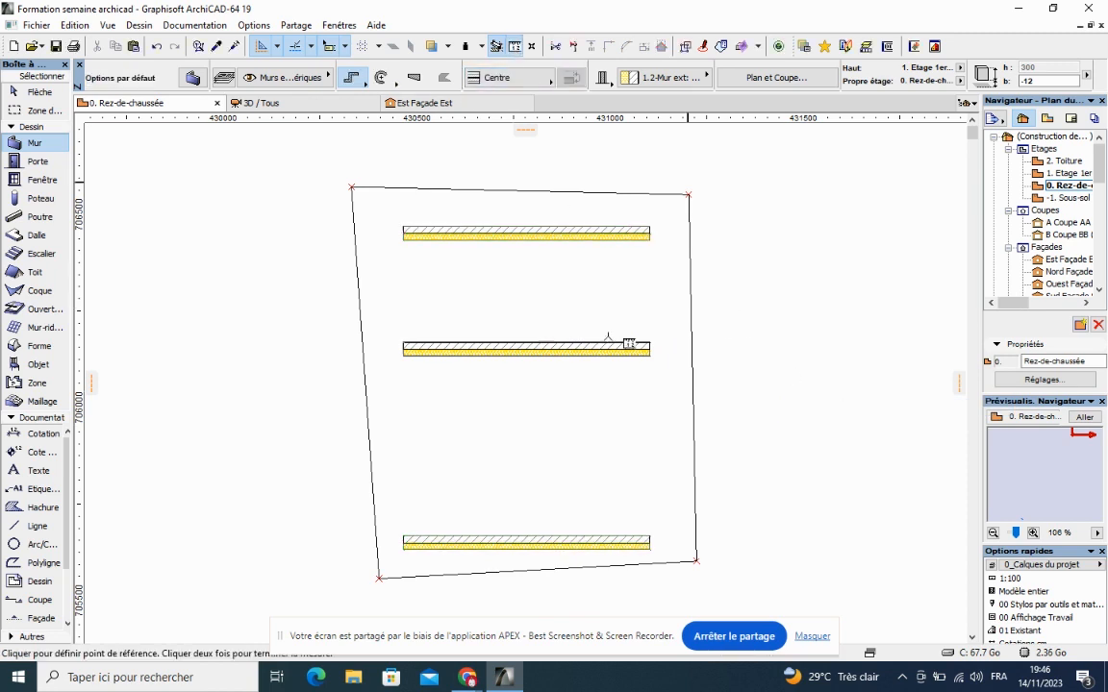
{"action": "left_click", "coordinate": [543, 239]}
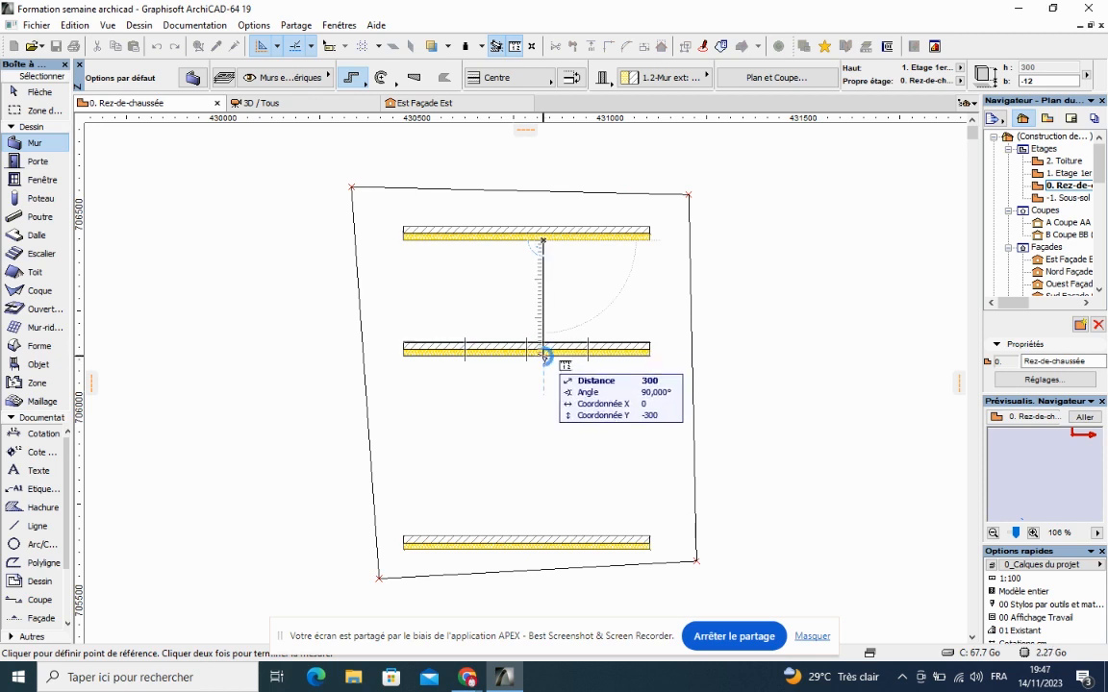
{"action": "key", "text": "Escape"}
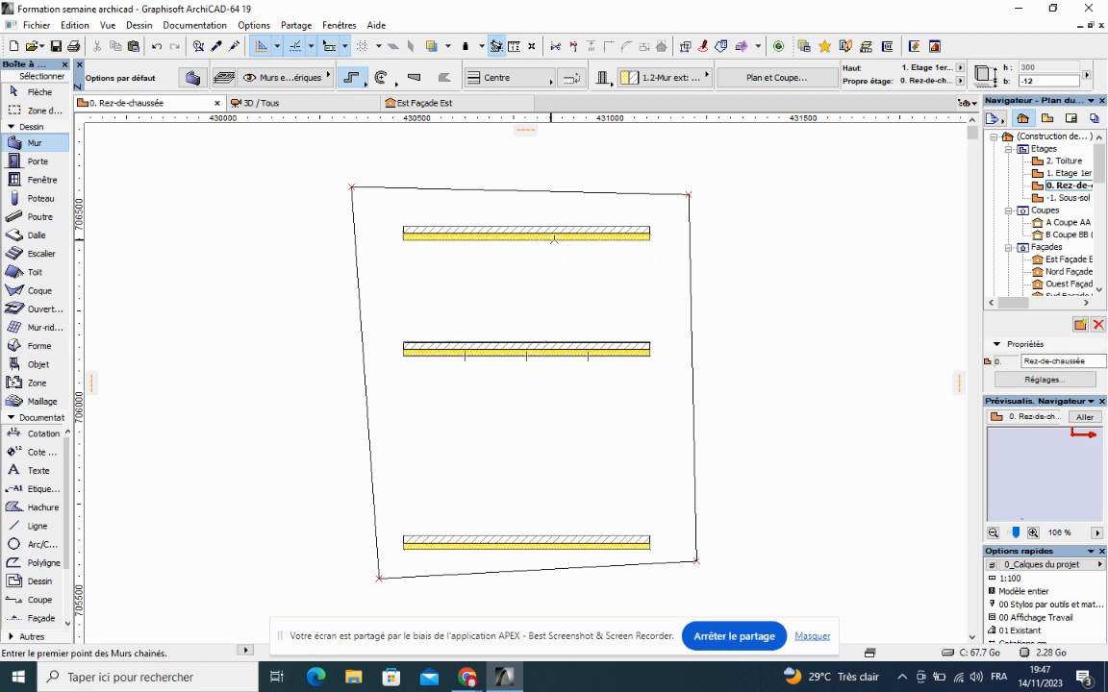
{"action": "left_click", "coordinate": [515, 47]}
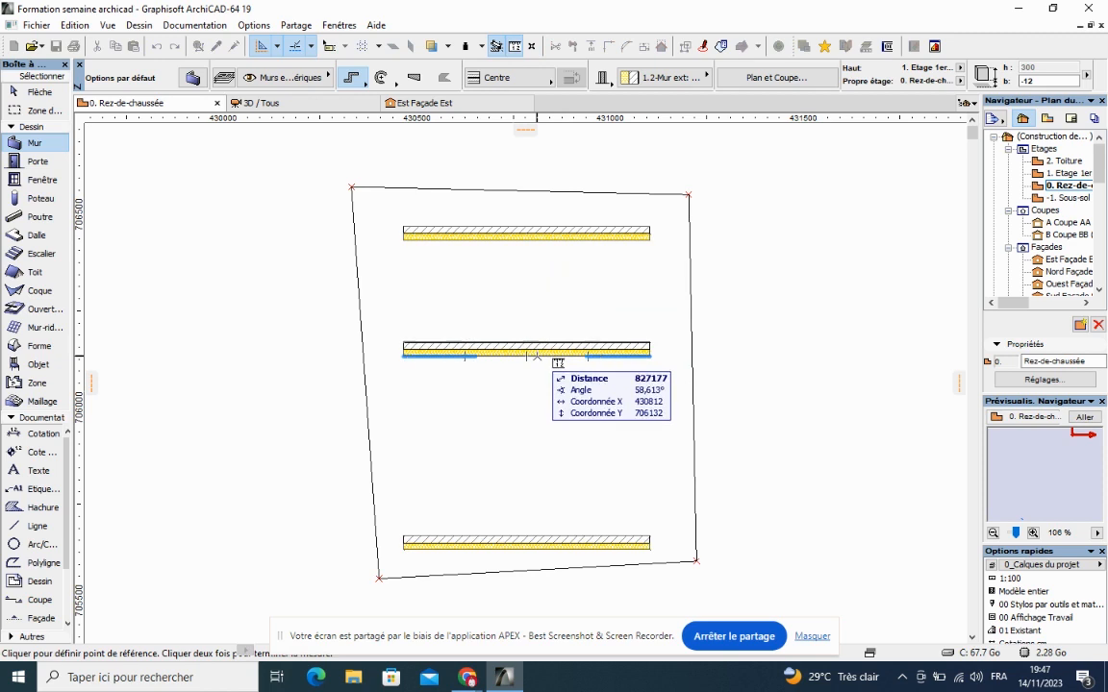
{"action": "left_click", "coordinate": [536, 356]}
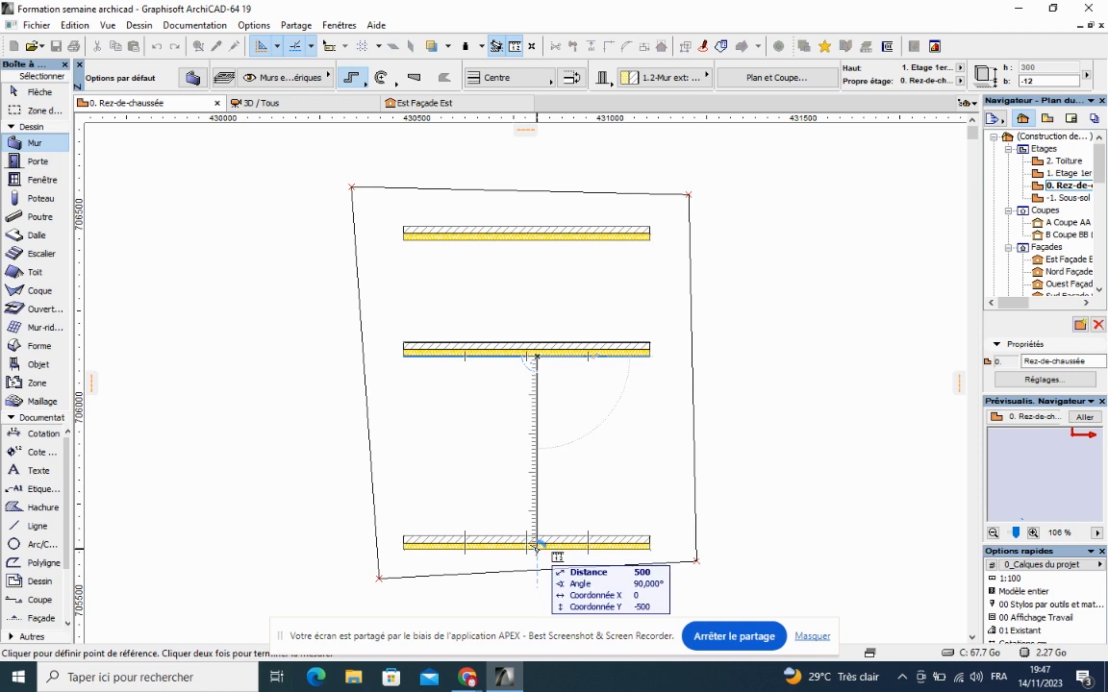
{"action": "left_click", "coordinate": [536, 548]}
{"action": "double_click", "coordinate": [538, 356]}
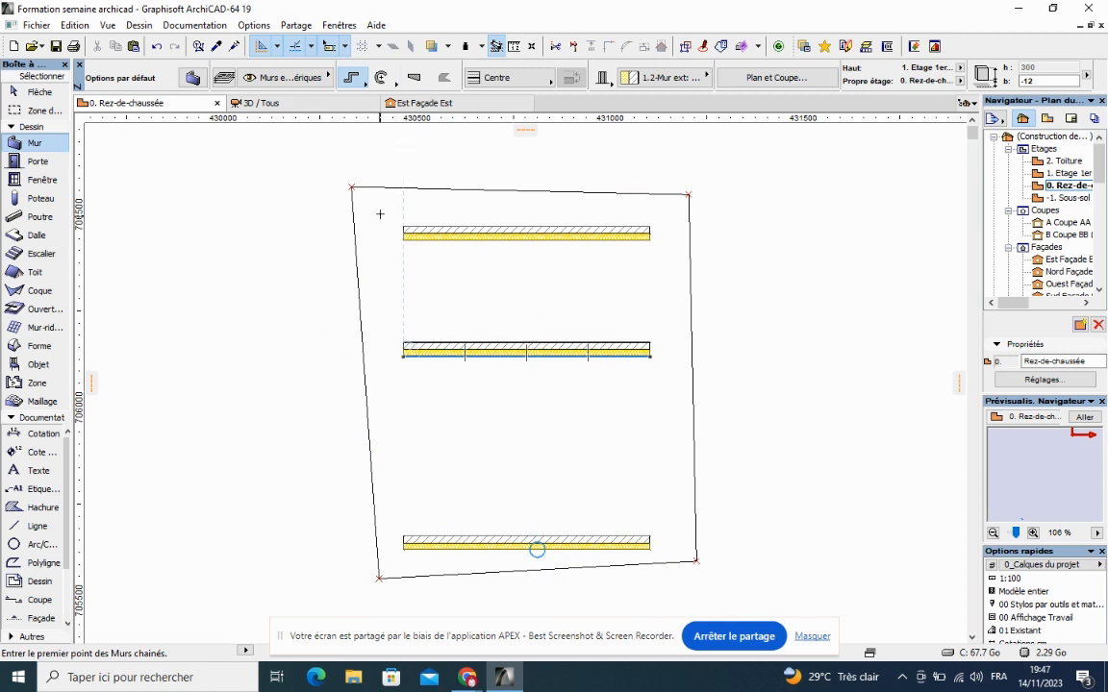
Draw a vertical wall just left of the three horizontal walls, running from above the upper wall to below the lower wall
{"action": "left_click", "coordinate": [395, 243]}
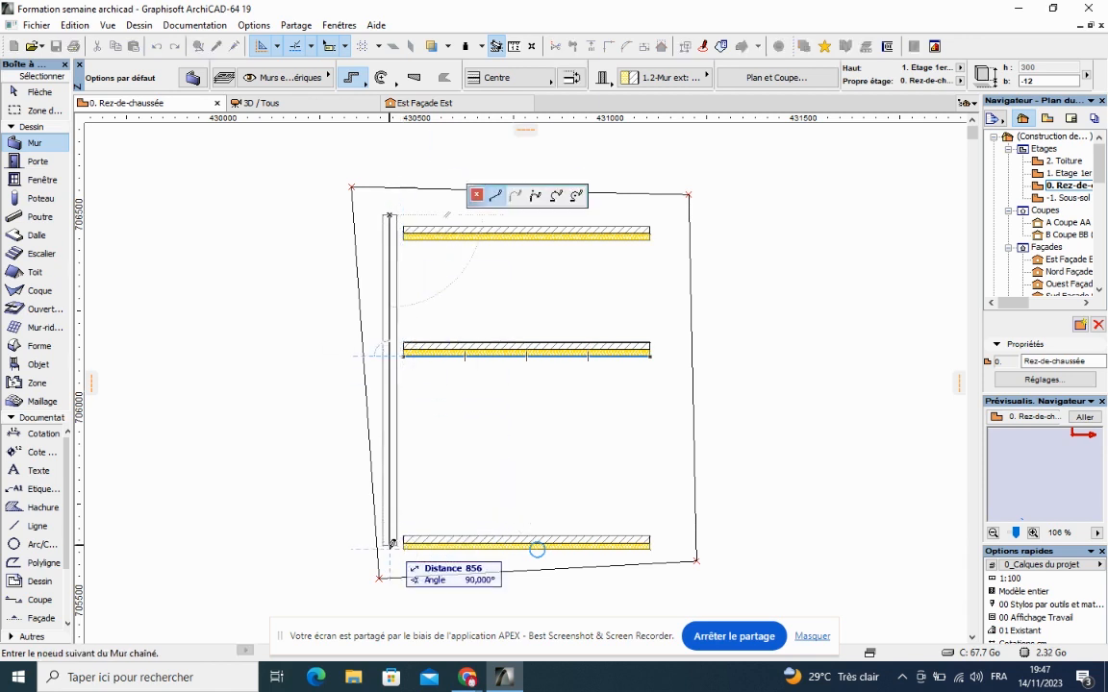
{"action": "left_click", "coordinate": [390, 555]}
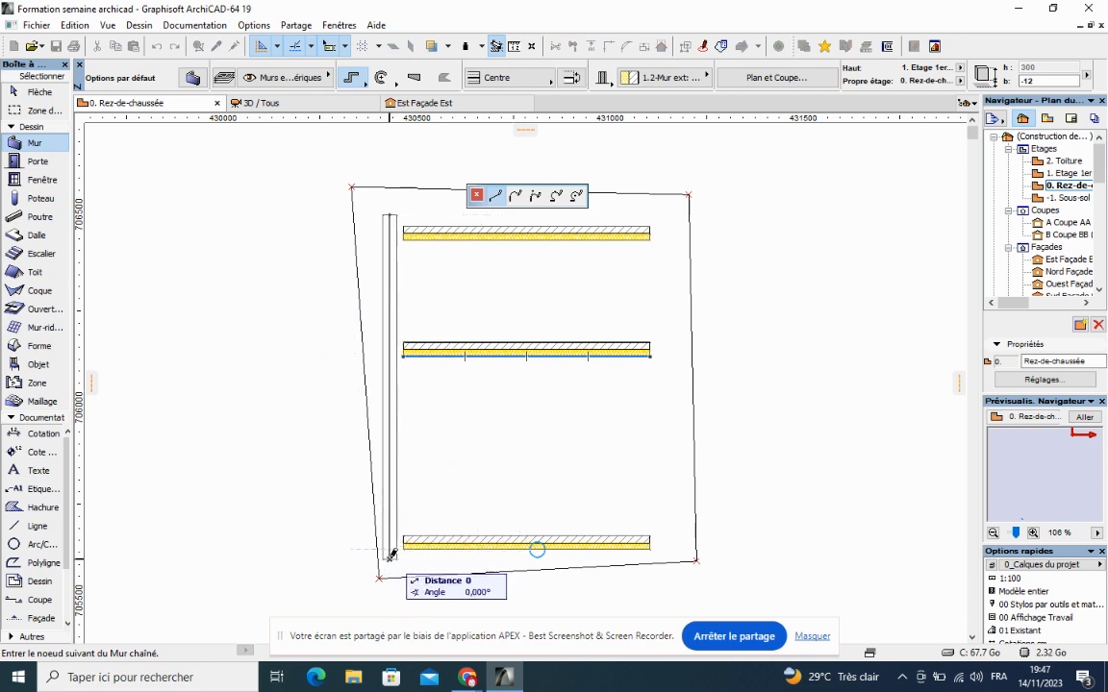
{"action": "left_click", "coordinate": [389, 555]}
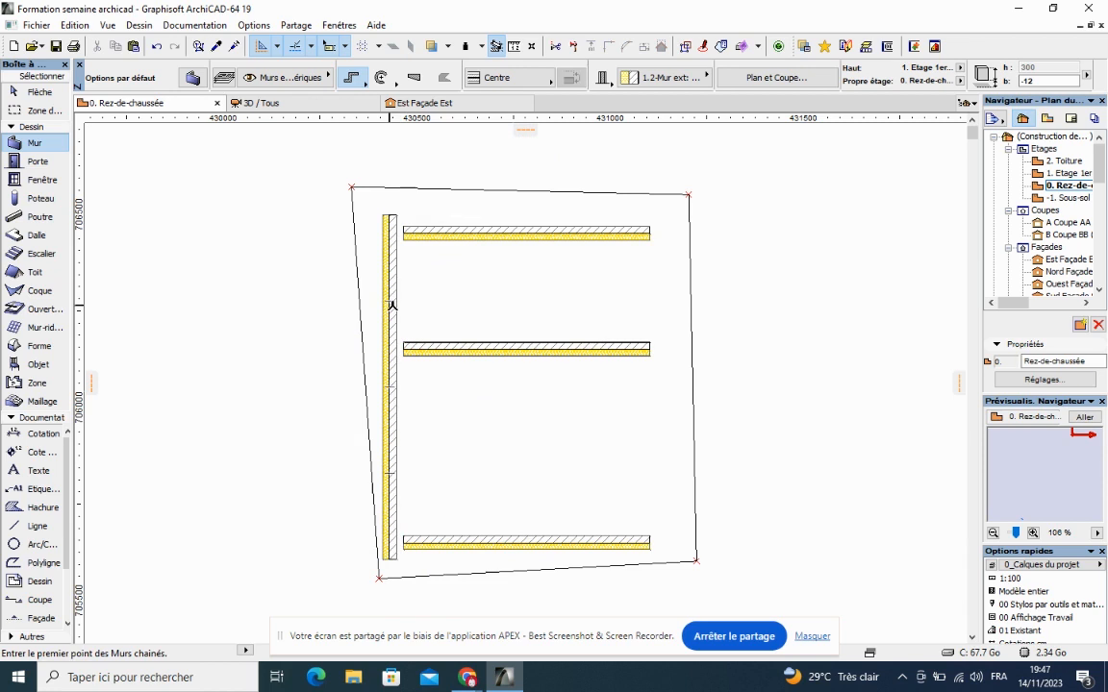
Translate the vertical wall horizontally to the right by about 38, onto the left ends of the horizontal walls
{"action": "left_click", "coordinate": [389, 305]}
{"action": "right_click", "coordinate": [390, 305]}
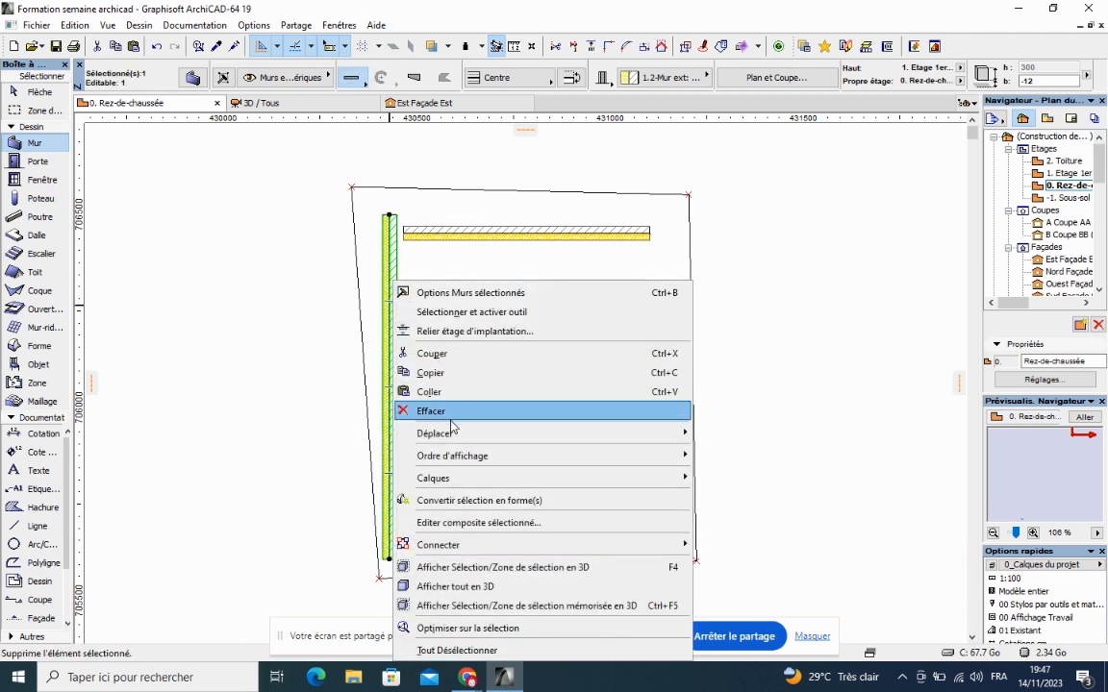
{"action": "mouse_move", "coordinate": [496, 432]}
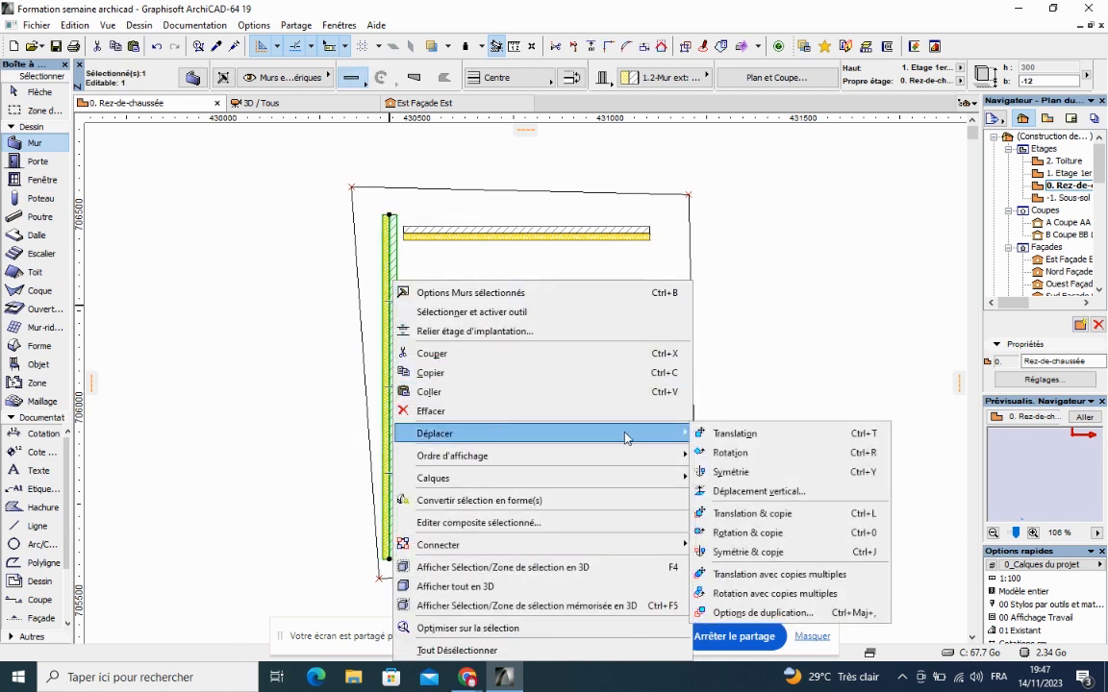
{"action": "left_click", "coordinate": [735, 434]}
{"action": "left_click", "coordinate": [455, 424]}
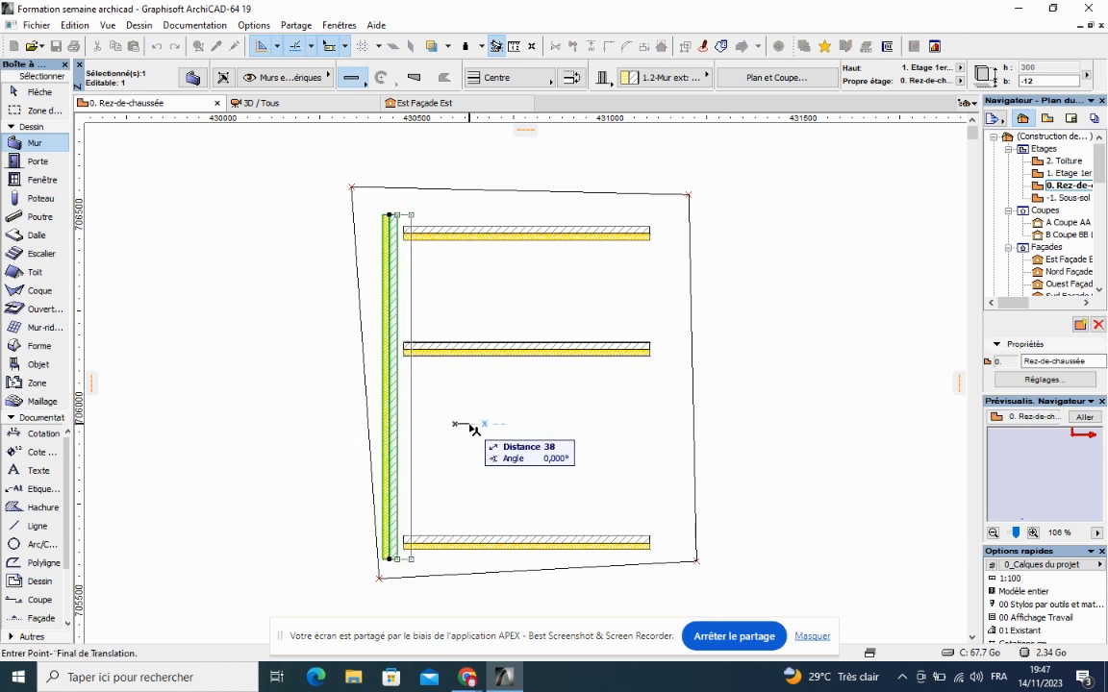
{"action": "key", "text": "Escape"}
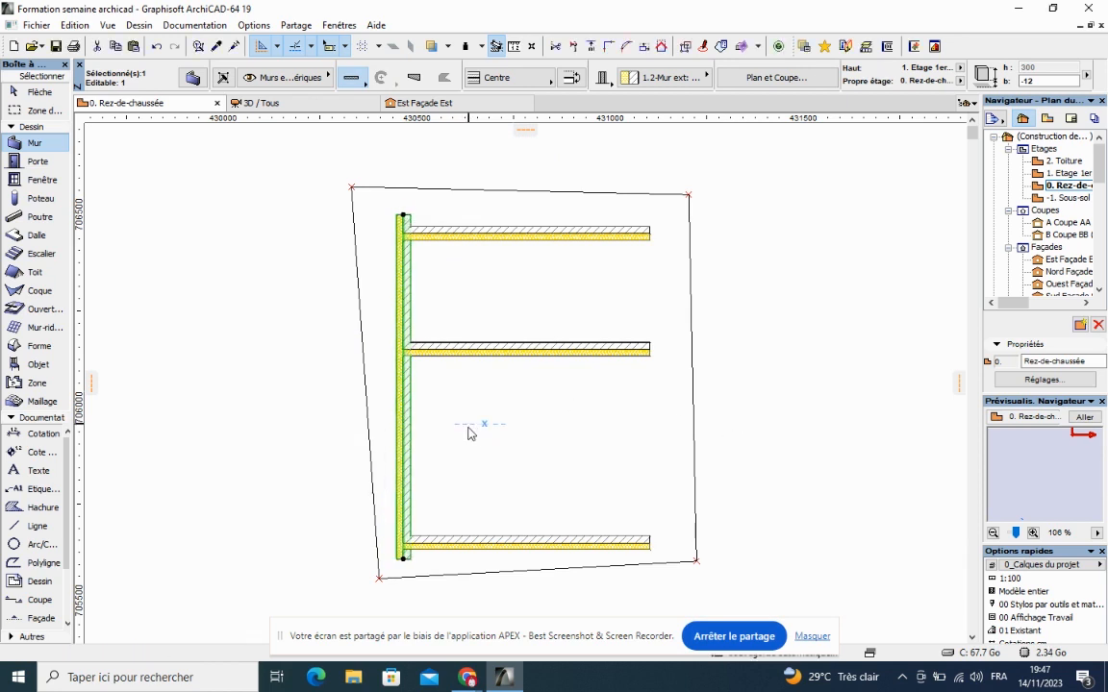
Shorten the vertical wall by stretching its upper end down to the left end of the upper horizontal wall
{"action": "left_click", "coordinate": [405, 213]}
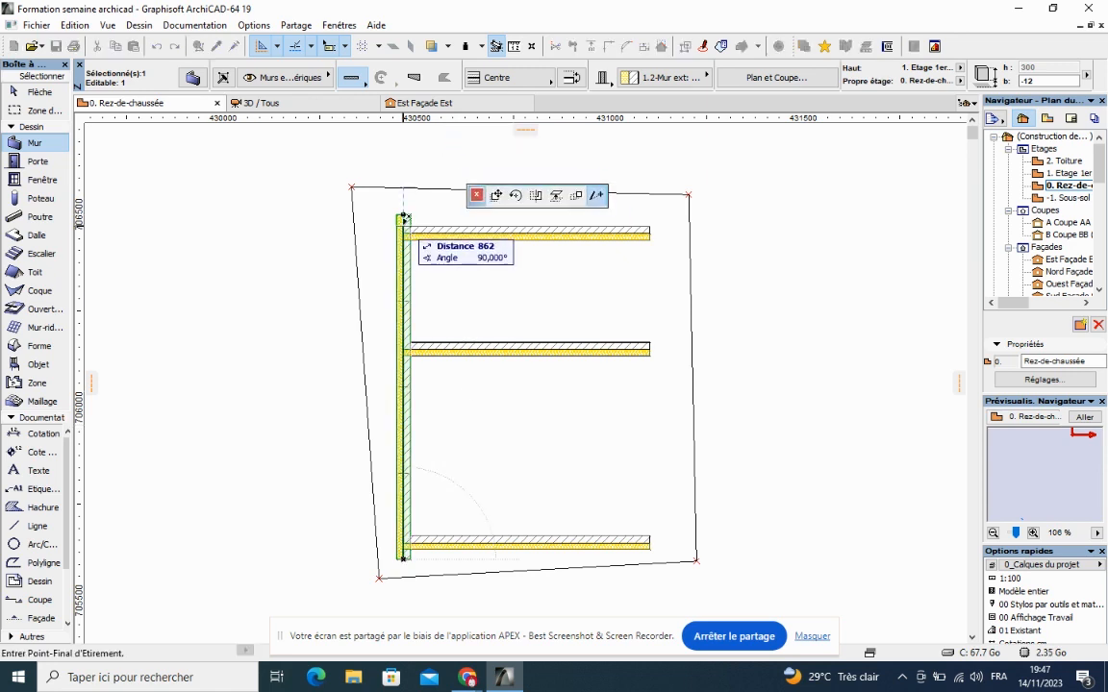
{"action": "left_click", "coordinate": [404, 217]}
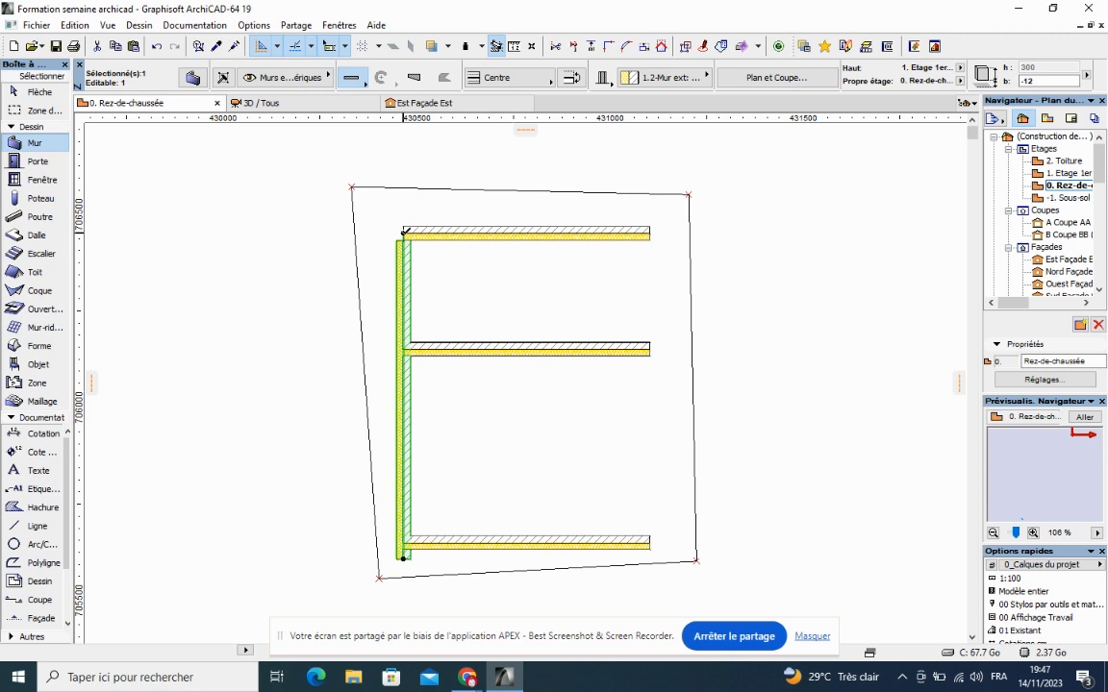
{"action": "left_click", "coordinate": [404, 231]}
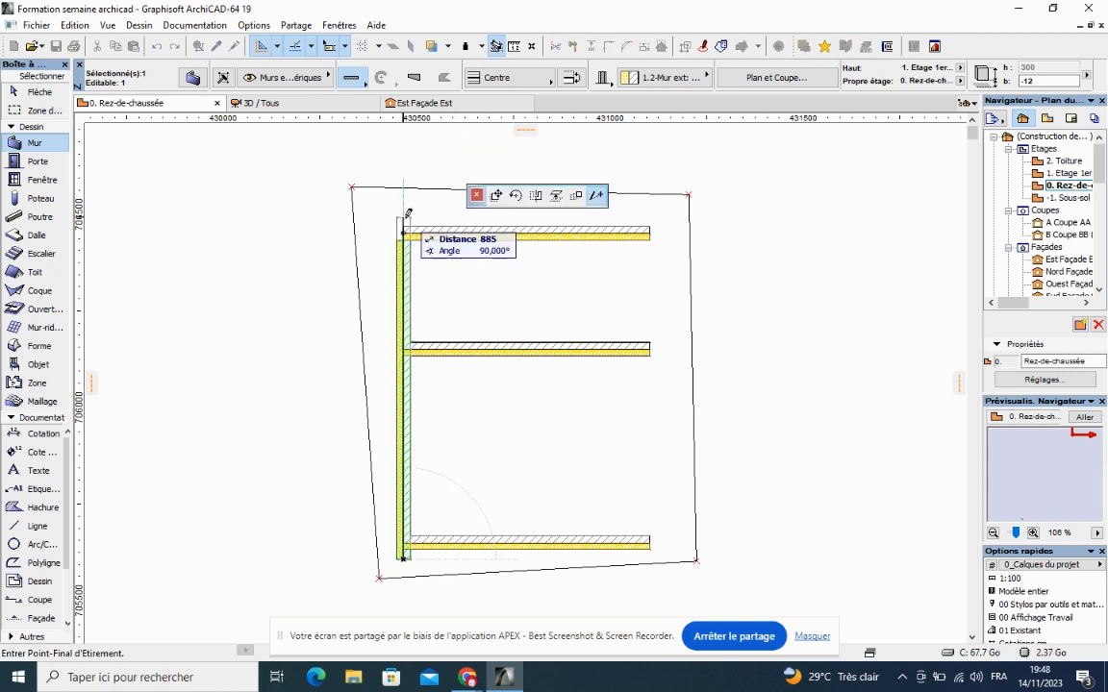
{"action": "left_click", "coordinate": [404, 231]}
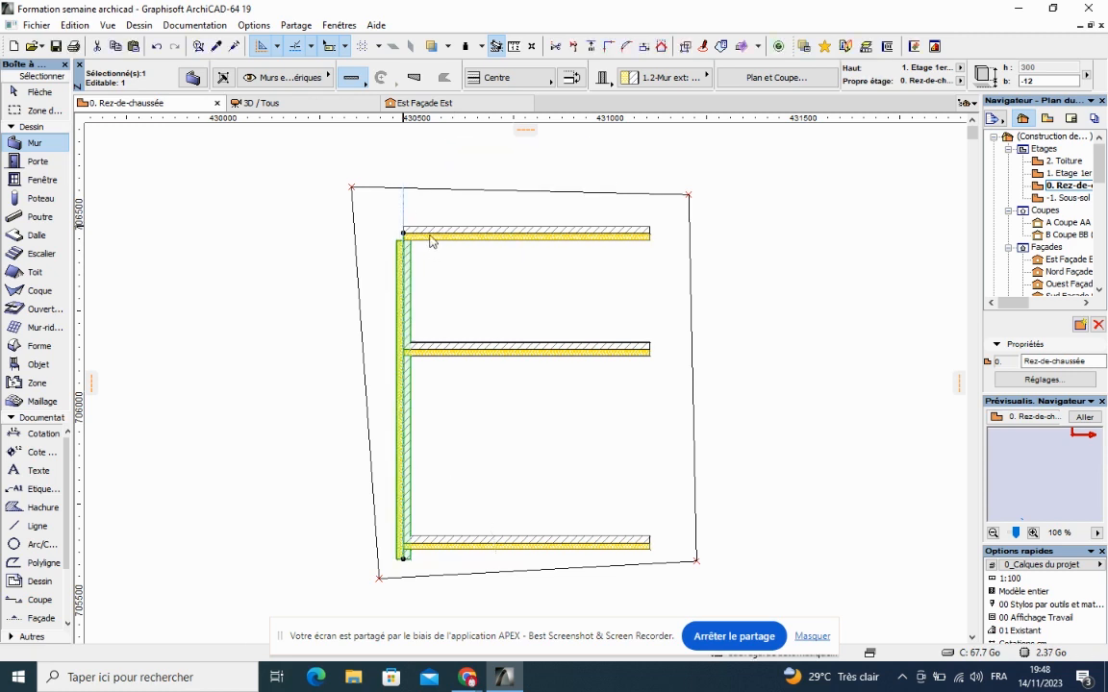
{"action": "left_click", "coordinate": [403, 231]}
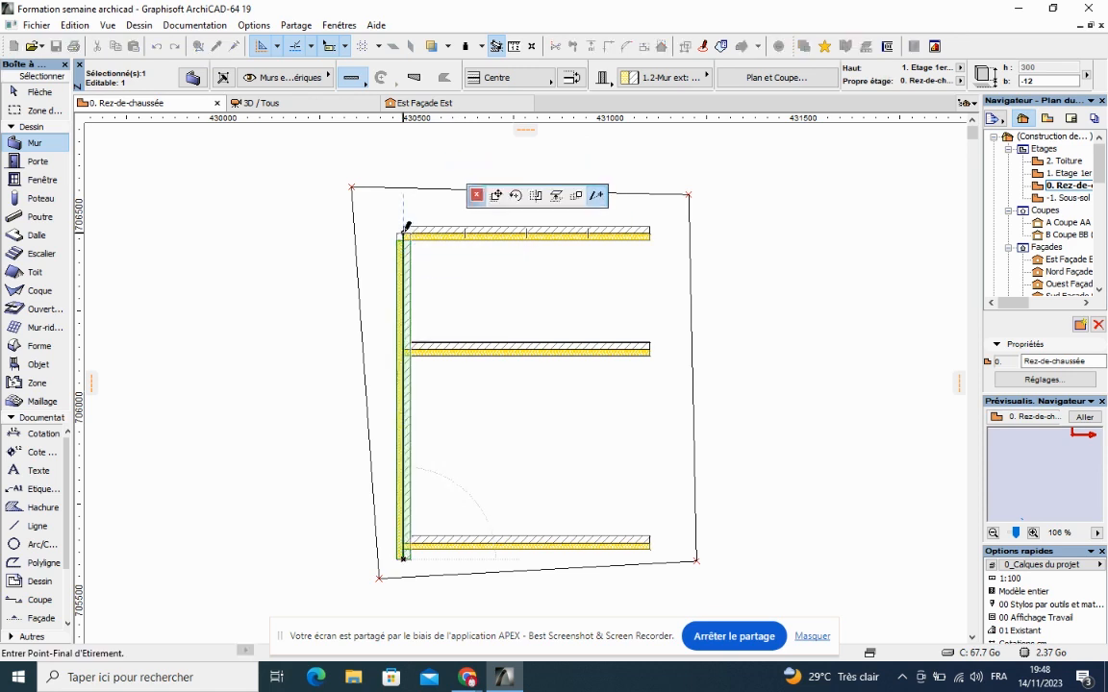
{"action": "left_click", "coordinate": [404, 231]}
{"action": "key", "text": "Escape"}
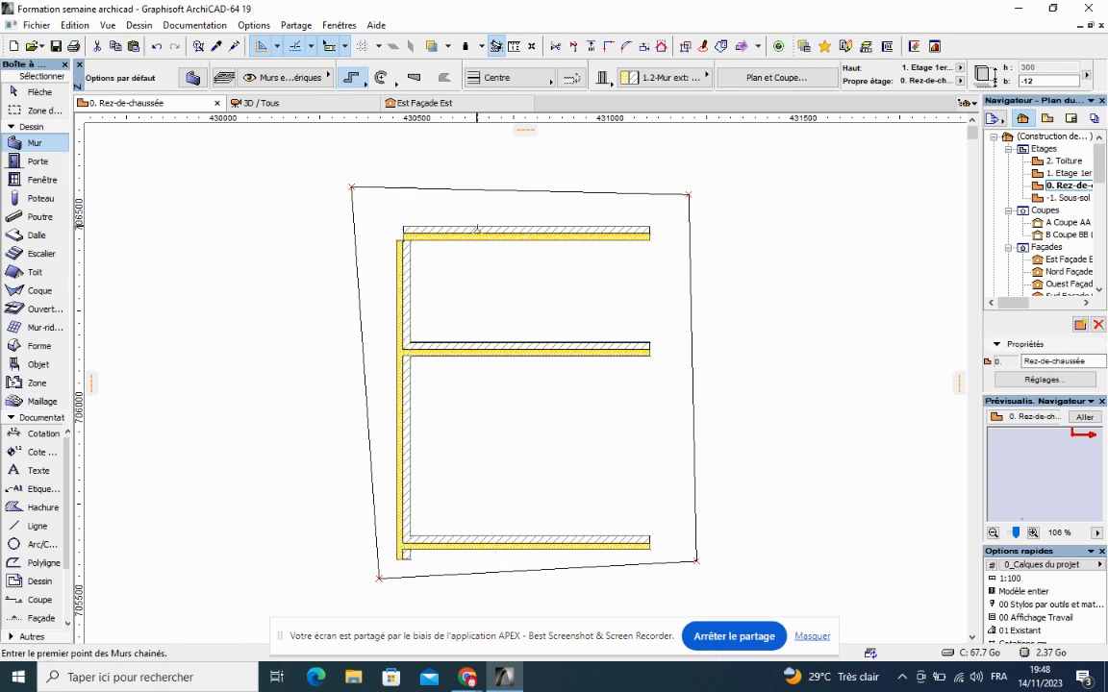
{"action": "right_click", "coordinate": [477, 233]}
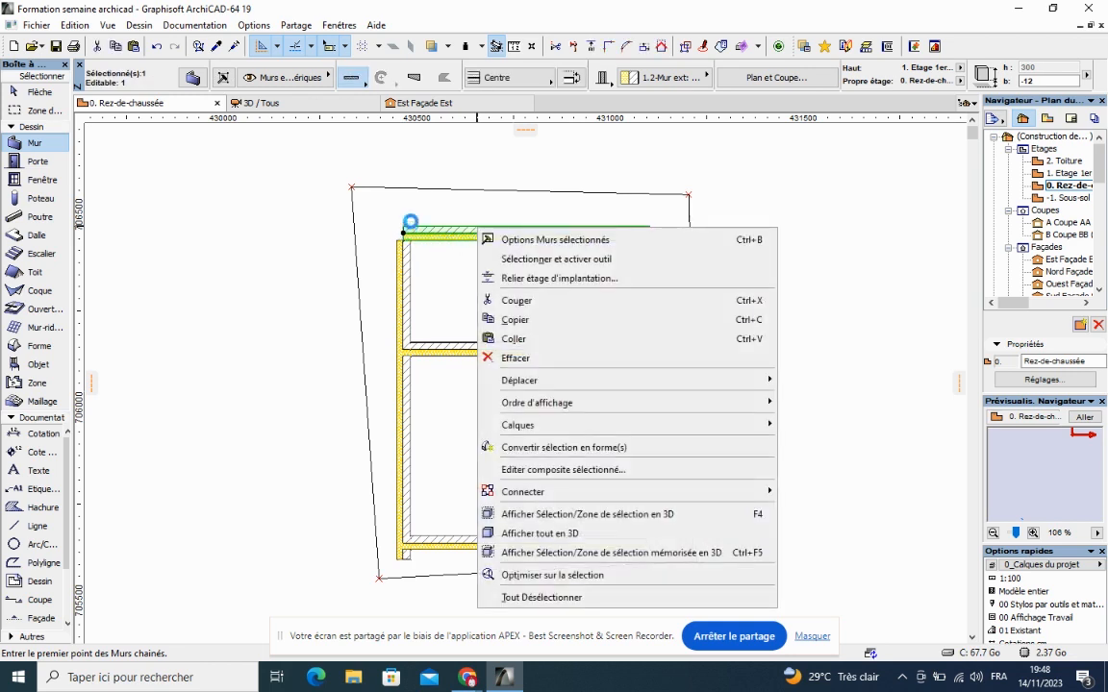
{"action": "left_click", "coordinate": [412, 225]}
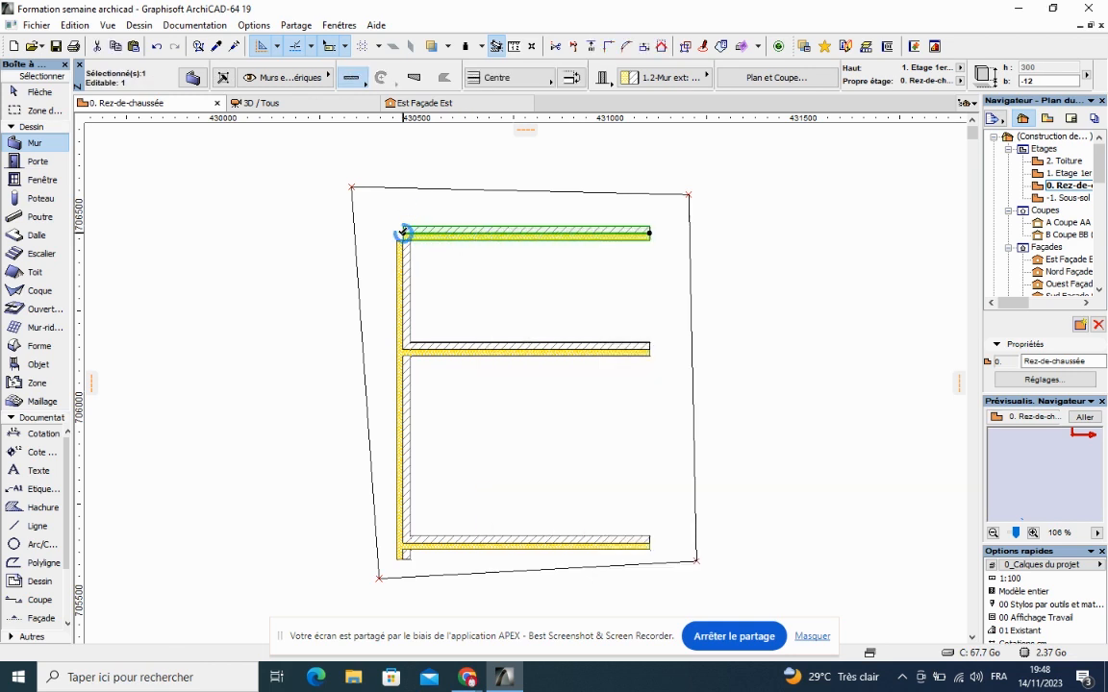
{"action": "left_click", "coordinate": [404, 232]}
{"action": "left_click", "coordinate": [408, 231]}
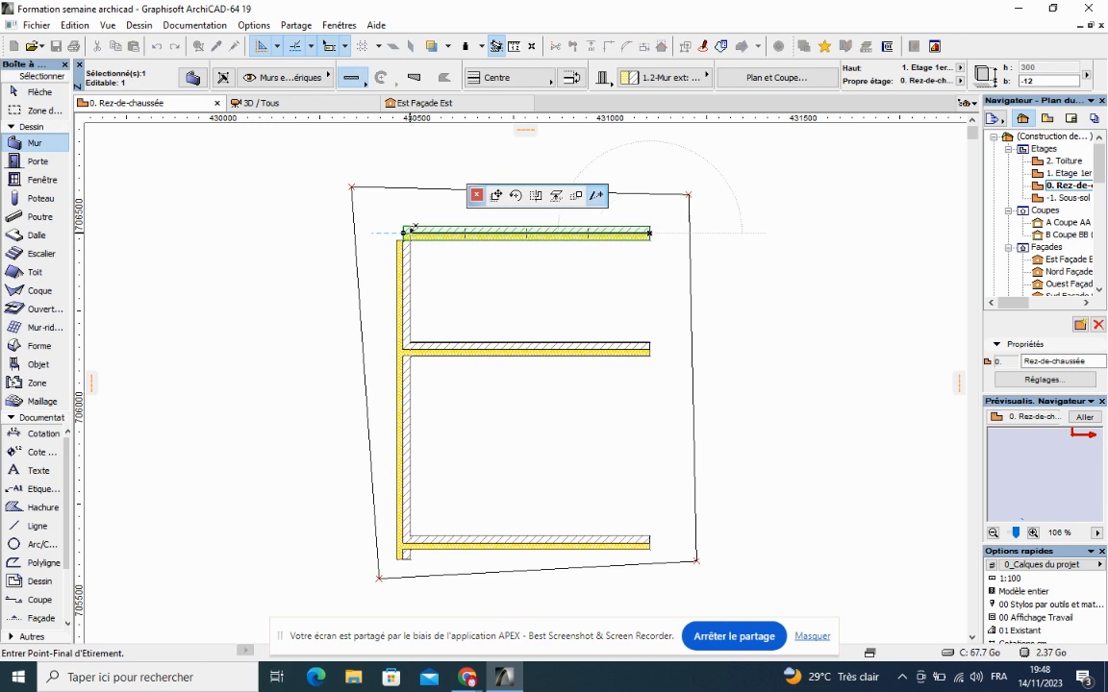
{"action": "key", "text": "Escape"}
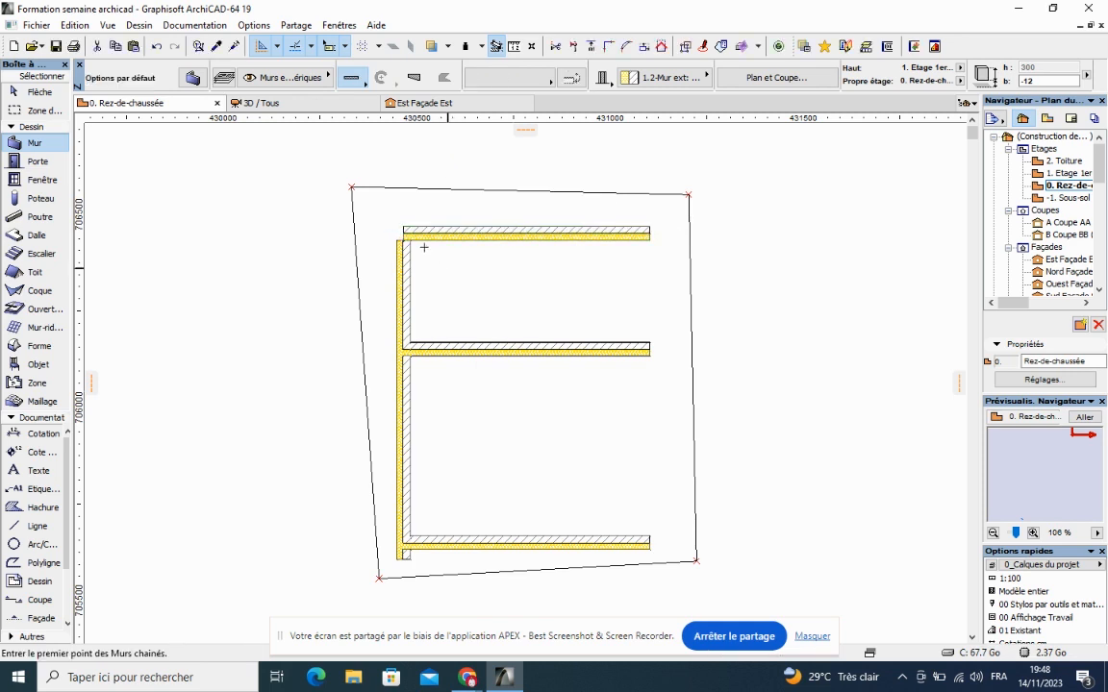
Stretch the vertical wall's upper end upward so that it extends beyond the upper horizontal wall
{"action": "right_click", "coordinate": [403, 252]}
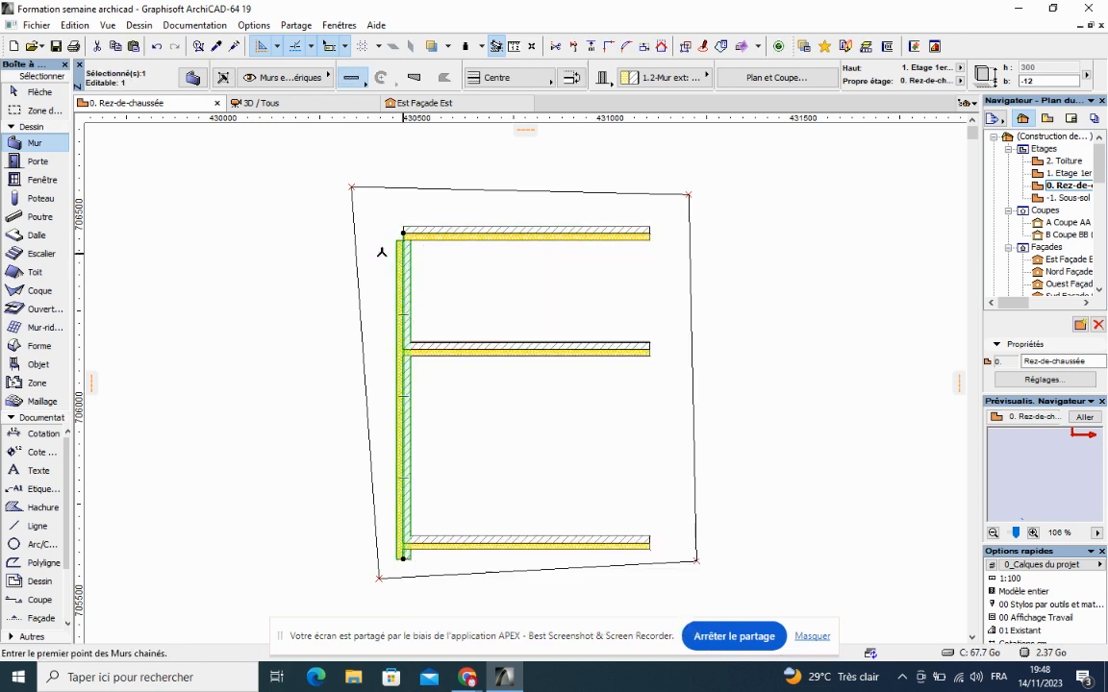
{"action": "left_click", "coordinate": [404, 231]}
{"action": "left_click", "coordinate": [403, 232]}
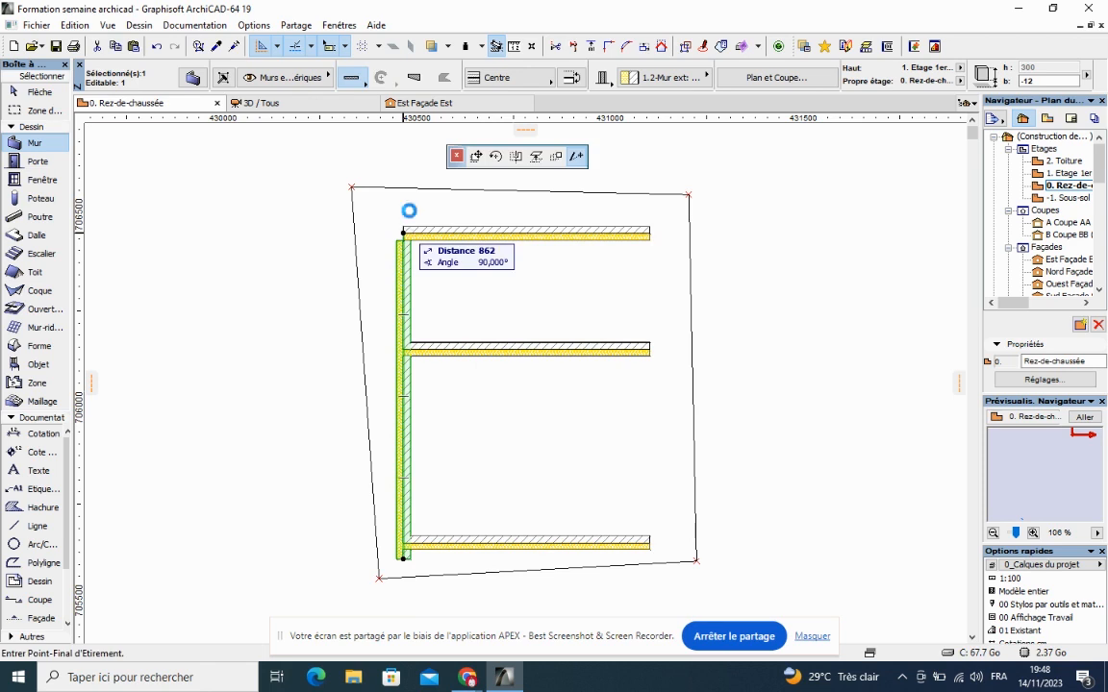
{"action": "left_click", "coordinate": [405, 205]}
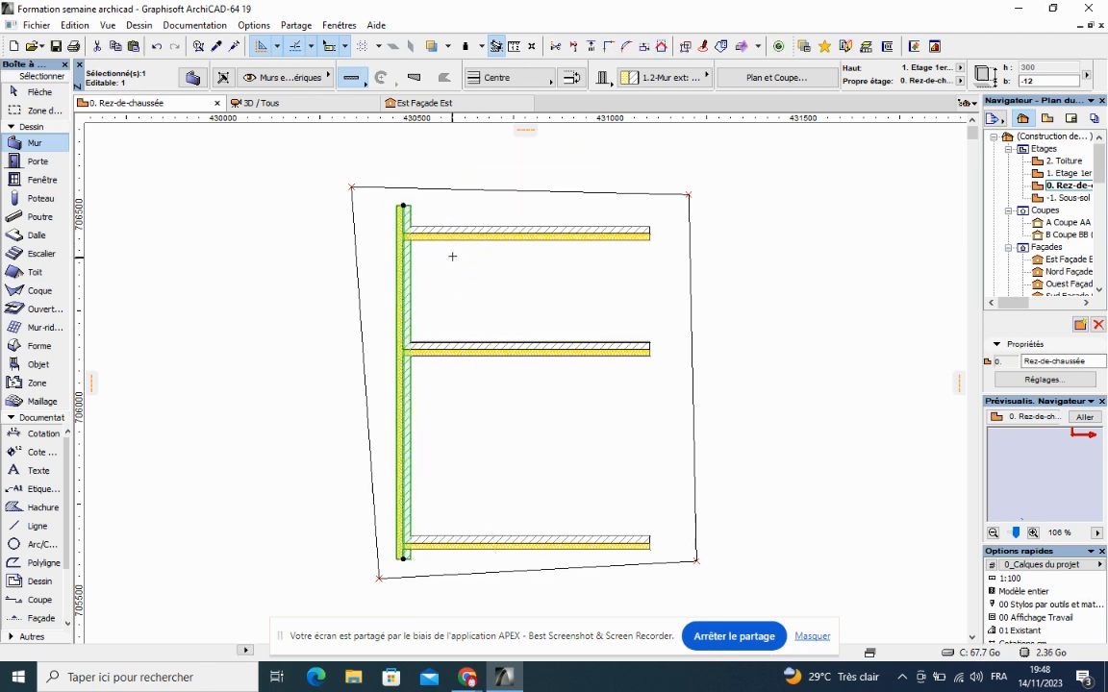
{"action": "right_click", "coordinate": [484, 232]}
{"action": "left_click", "coordinate": [463, 273]}
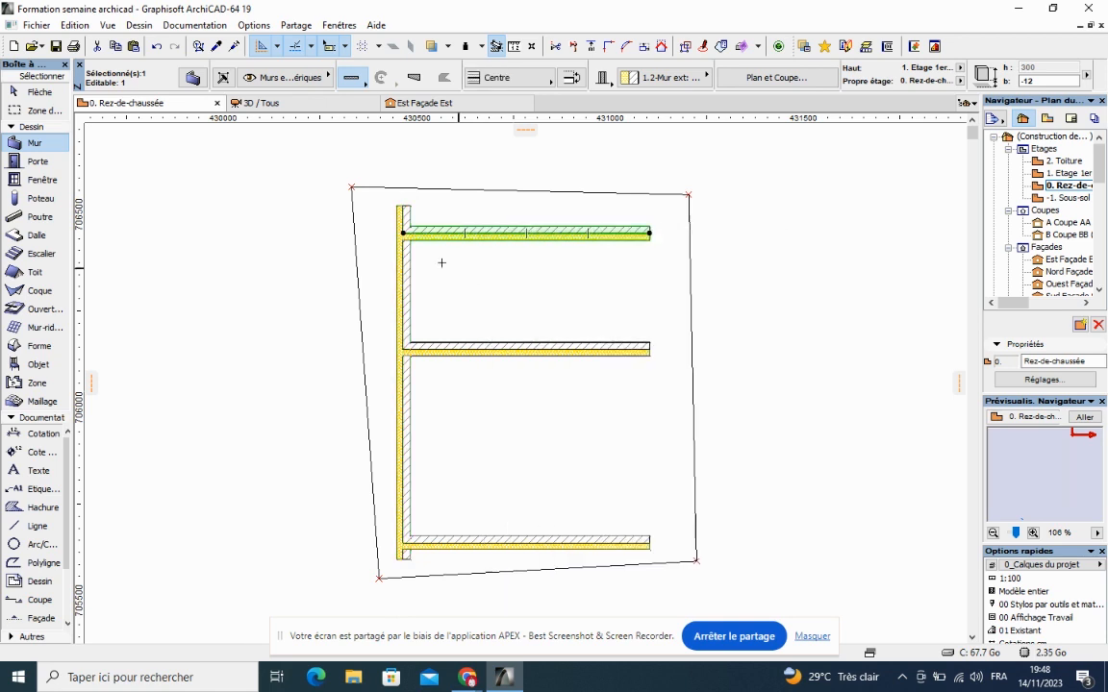
{"action": "left_click", "coordinate": [402, 231]}
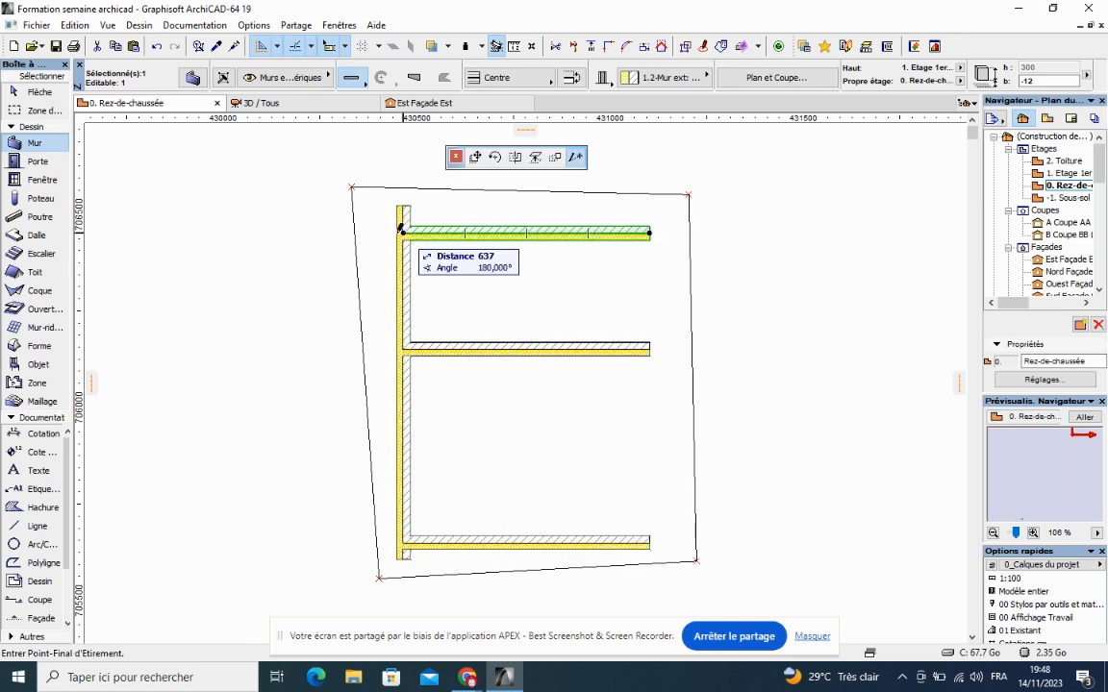
{"action": "key", "text": "Escape"}
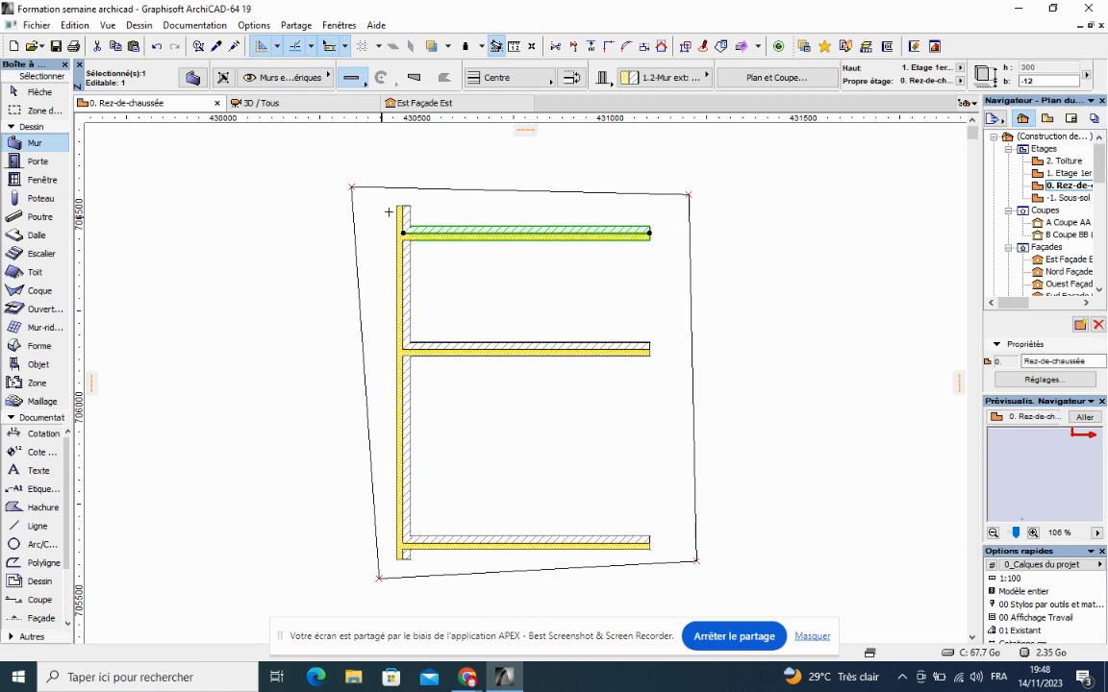
Stretch the vertical wall's upper end back down to the left endpoint of the upper horizontal wall's reference line
{"action": "right_click", "coordinate": [408, 208]}
{"action": "key", "text": "Escape"}
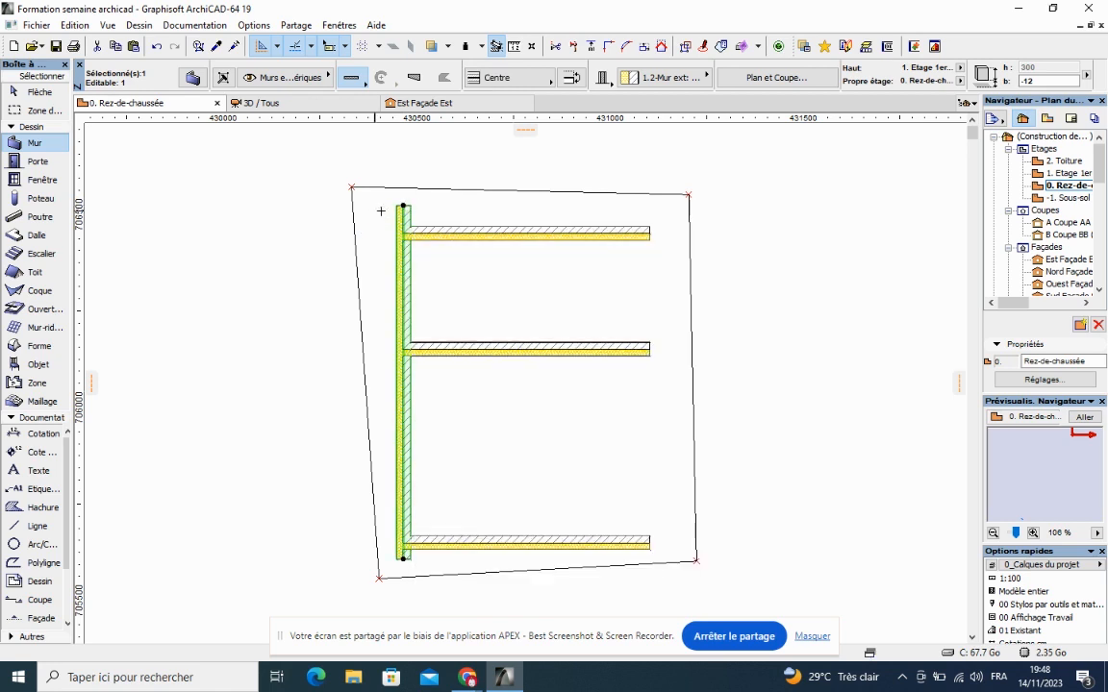
{"action": "left_click", "coordinate": [403, 205]}
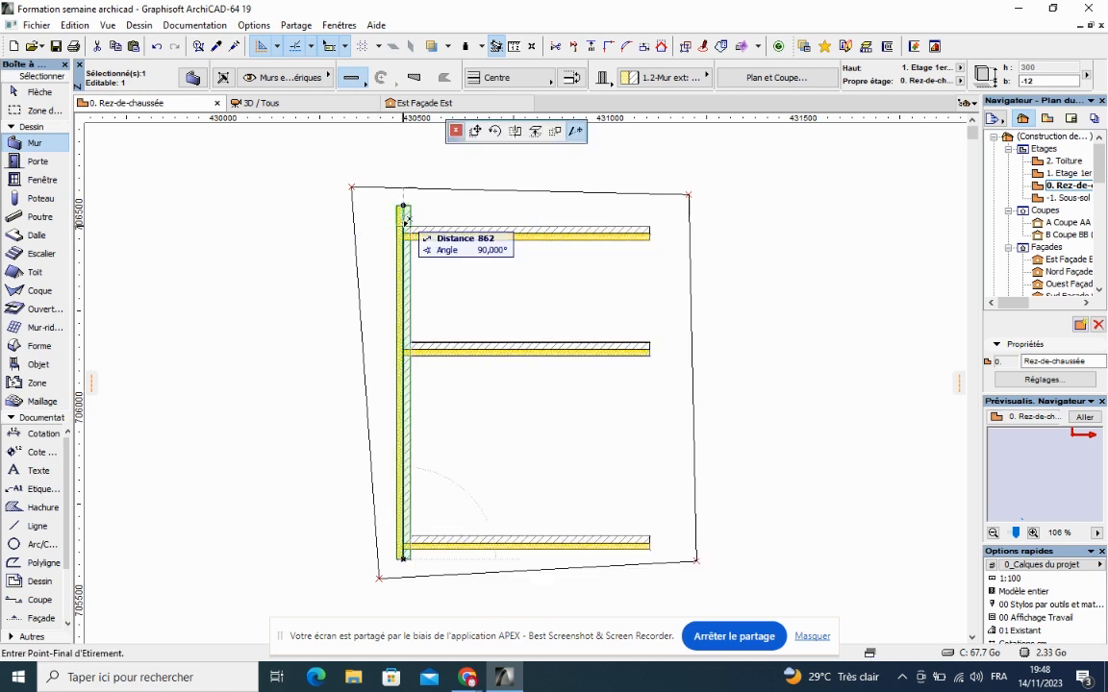
{"action": "left_click", "coordinate": [402, 232]}
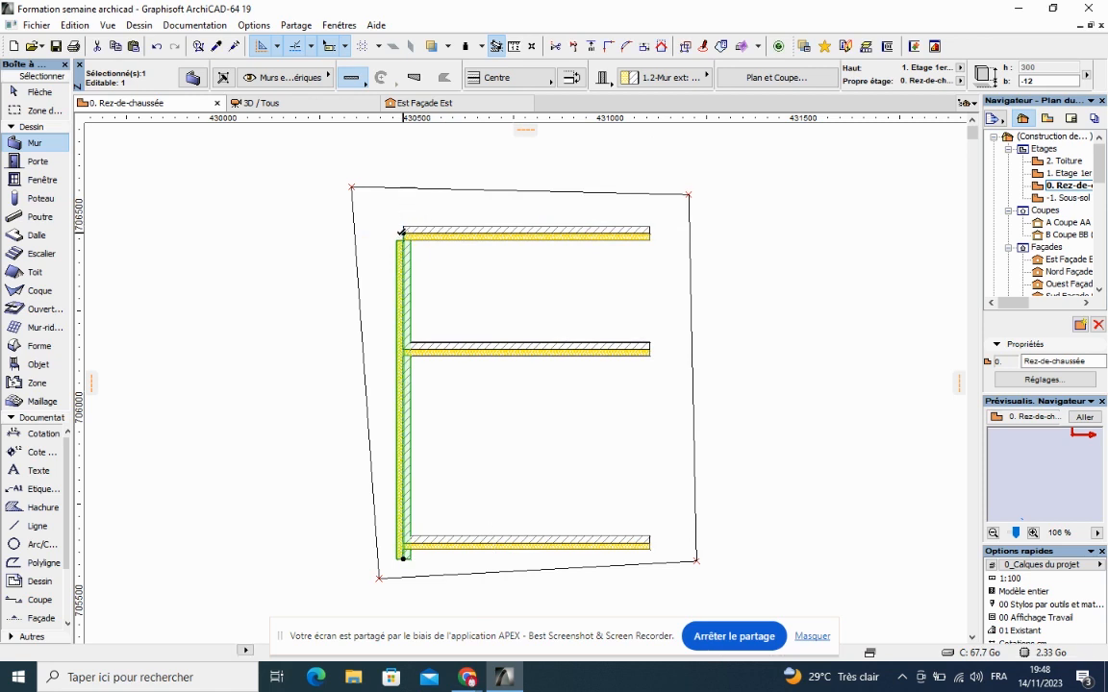
Shorten the vertical wall by stretching its upper end down to the lower face of the upper horizontal wall
{"action": "right_click", "coordinate": [411, 231]}
{"action": "key", "text": "Escape"}
{"action": "left_click", "coordinate": [405, 231]}
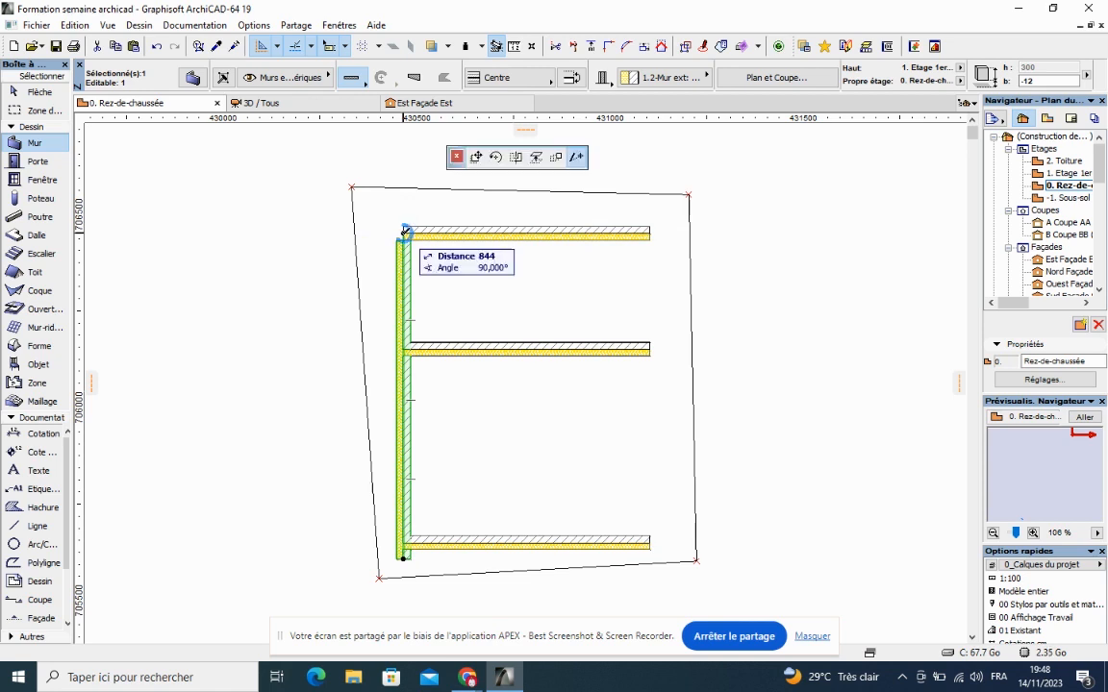
{"action": "left_click", "coordinate": [403, 239]}
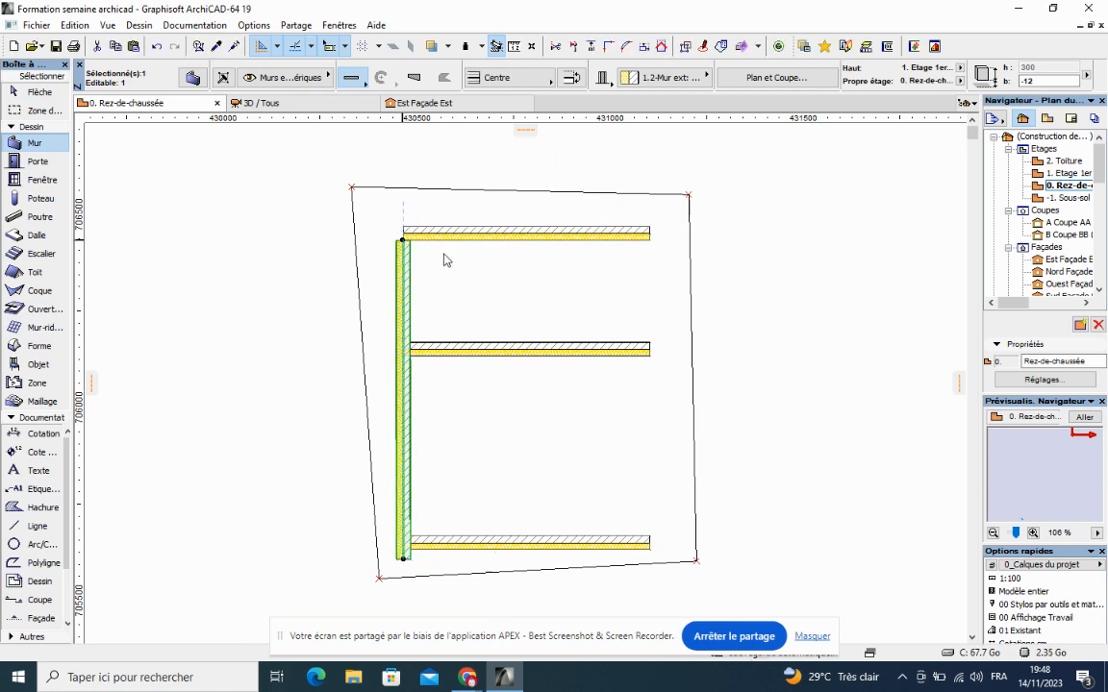
Extend the upper horizontal wall by stretching its left end to the outer face of the vertical wall
{"action": "right_click", "coordinate": [439, 236]}
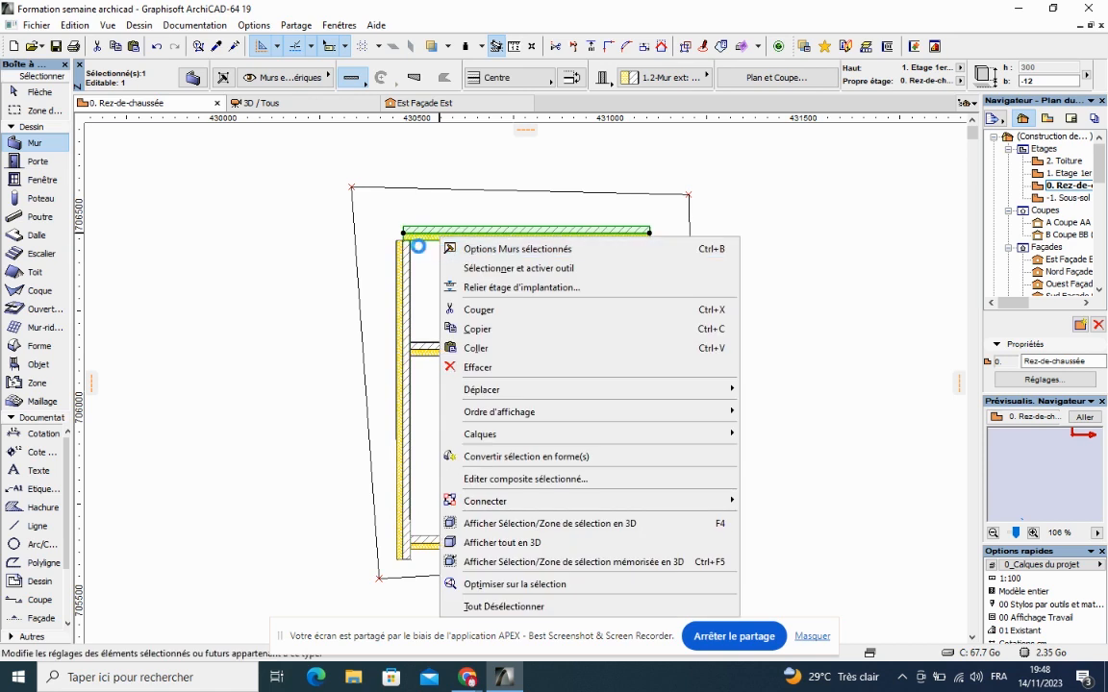
{"action": "left_click", "coordinate": [406, 219]}
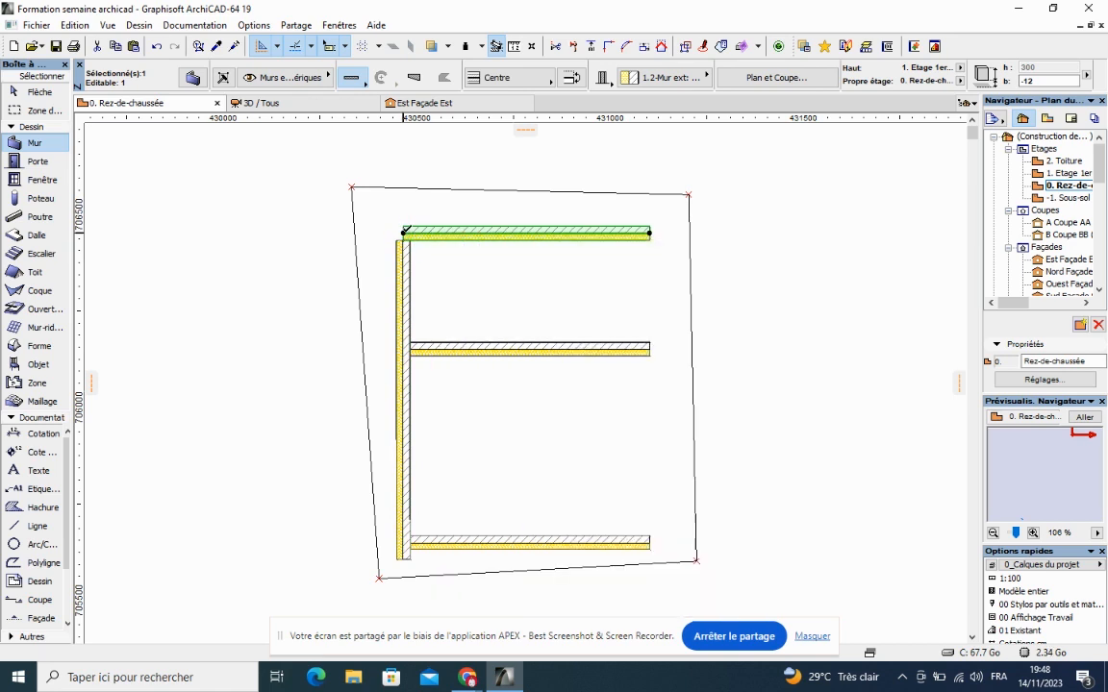
{"action": "left_click", "coordinate": [406, 232]}
{"action": "left_click", "coordinate": [397, 229]}
{"action": "key", "text": "Escape"}
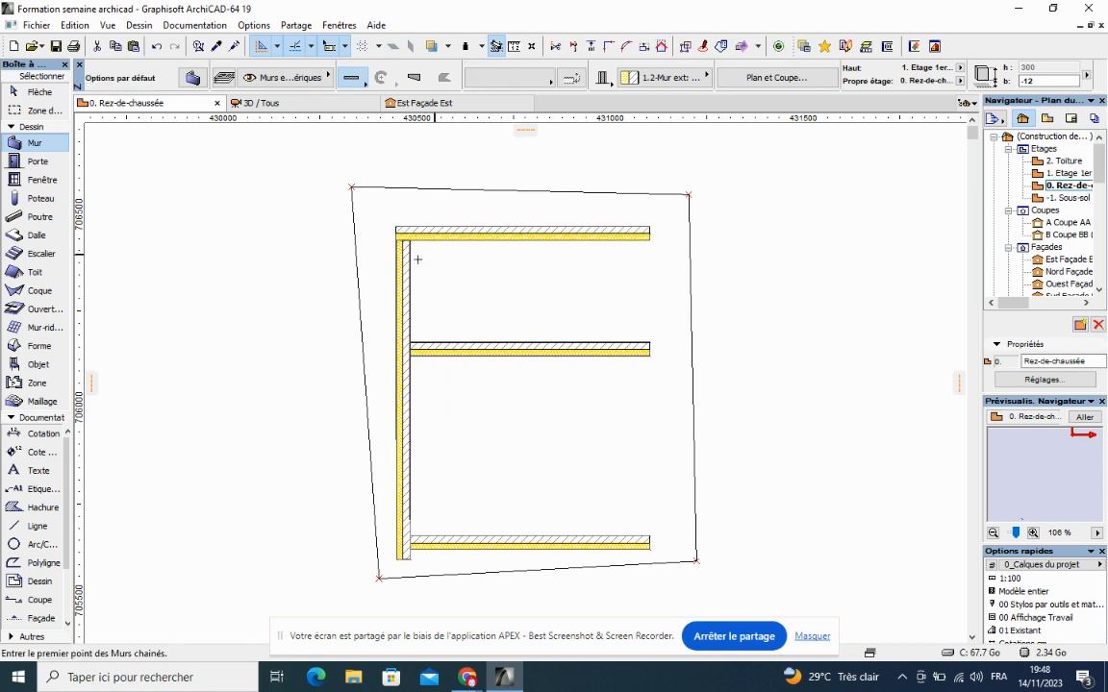
Stretch the vertical wall's upper end up to the reference line of the upper horizontal wall
{"action": "right_click", "coordinate": [403, 258]}
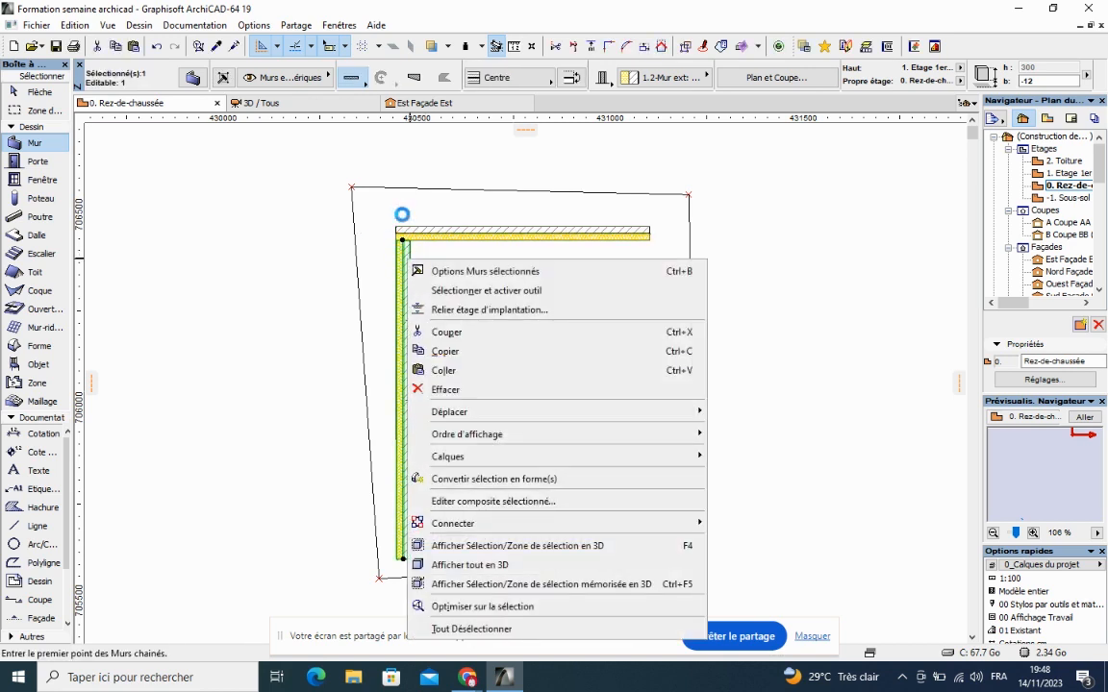
{"action": "left_click", "coordinate": [409, 193]}
{"action": "left_click", "coordinate": [403, 237]}
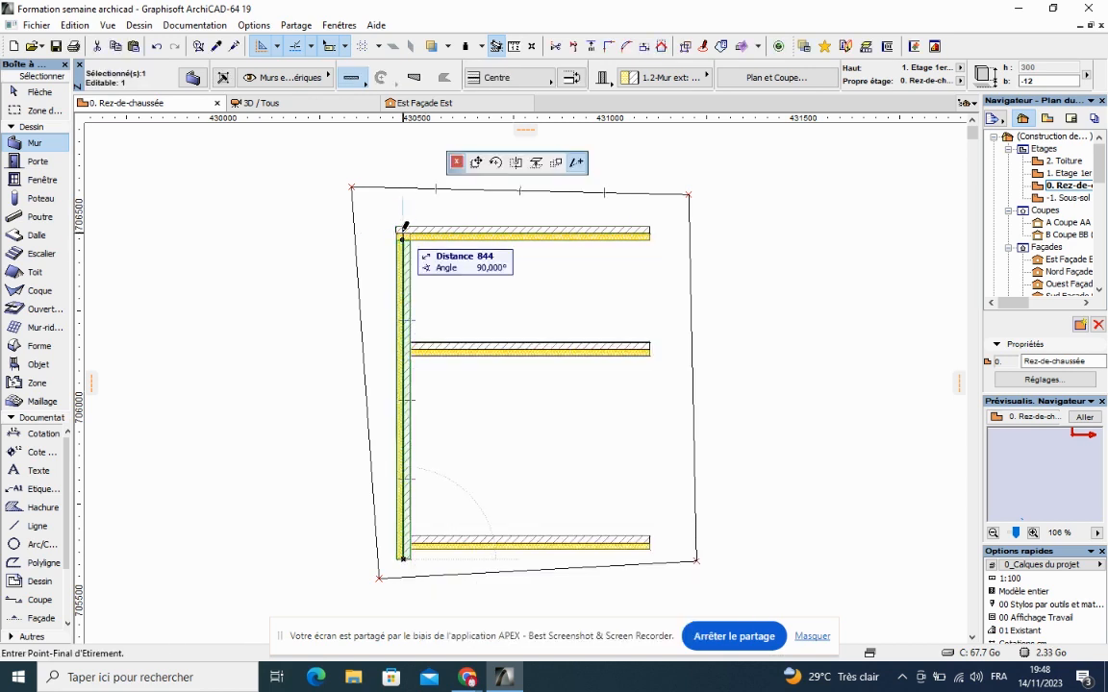
{"action": "left_click", "coordinate": [405, 228]}
{"action": "key", "text": "Escape"}
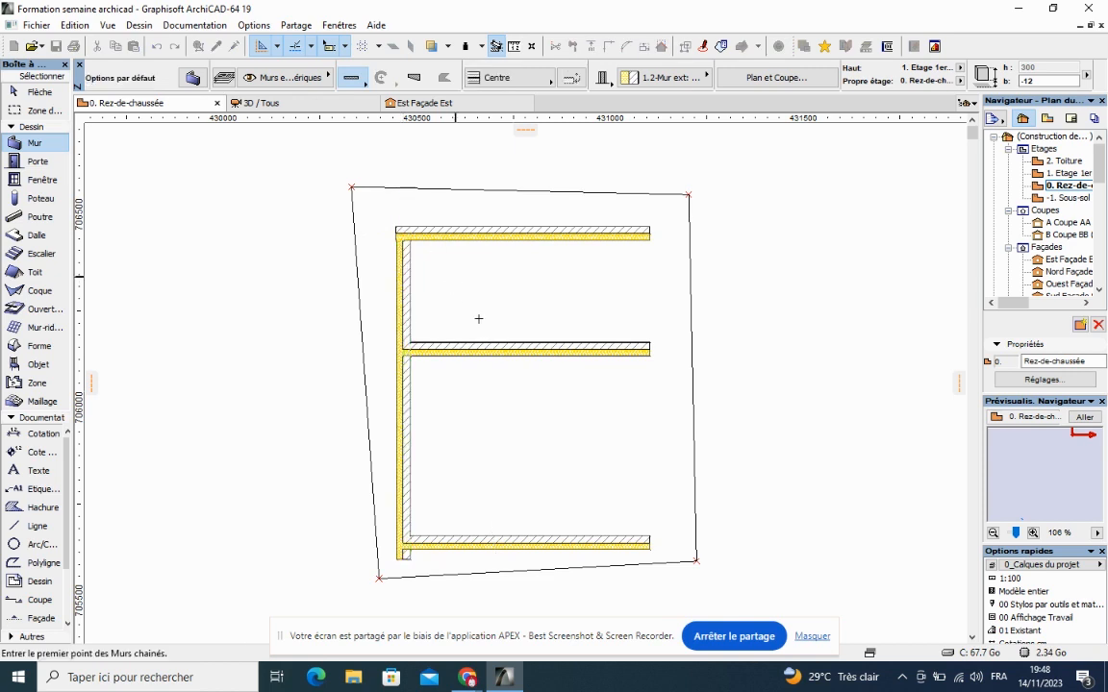
Shorten the vertical wall by stretching its lower end up to the left end of the lower horizontal wall's reference line
{"action": "scroll", "coordinate": [519, 403], "scroll_direction": "down", "scroll_amount": 2}
{"action": "middle_click_drag", "start_coordinate": [522, 398], "coordinate": [514, 326]}
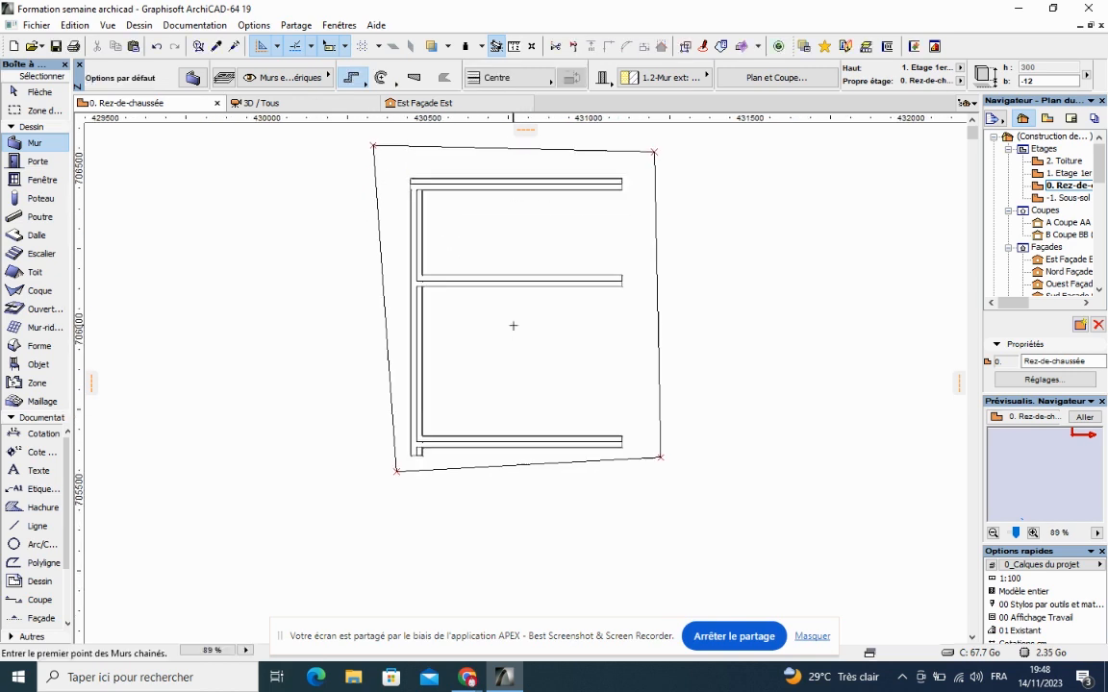
{"action": "scroll", "coordinate": [426, 440], "scroll_direction": "up", "scroll_amount": 6}
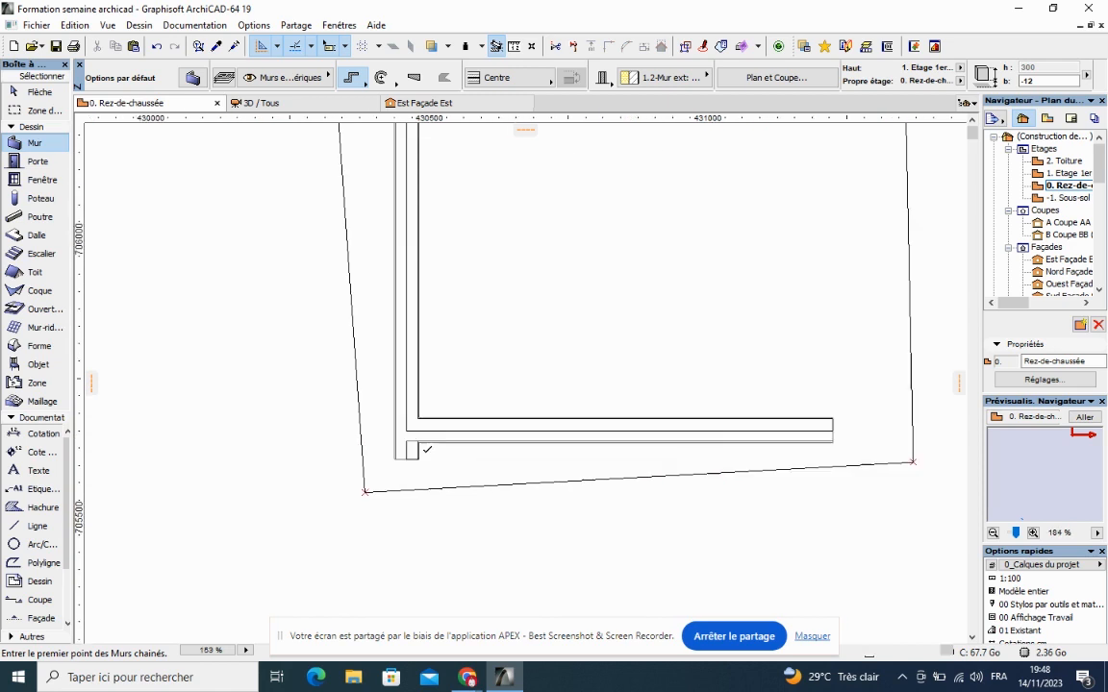
{"action": "left_click", "coordinate": [414, 454], "text": "shift"}
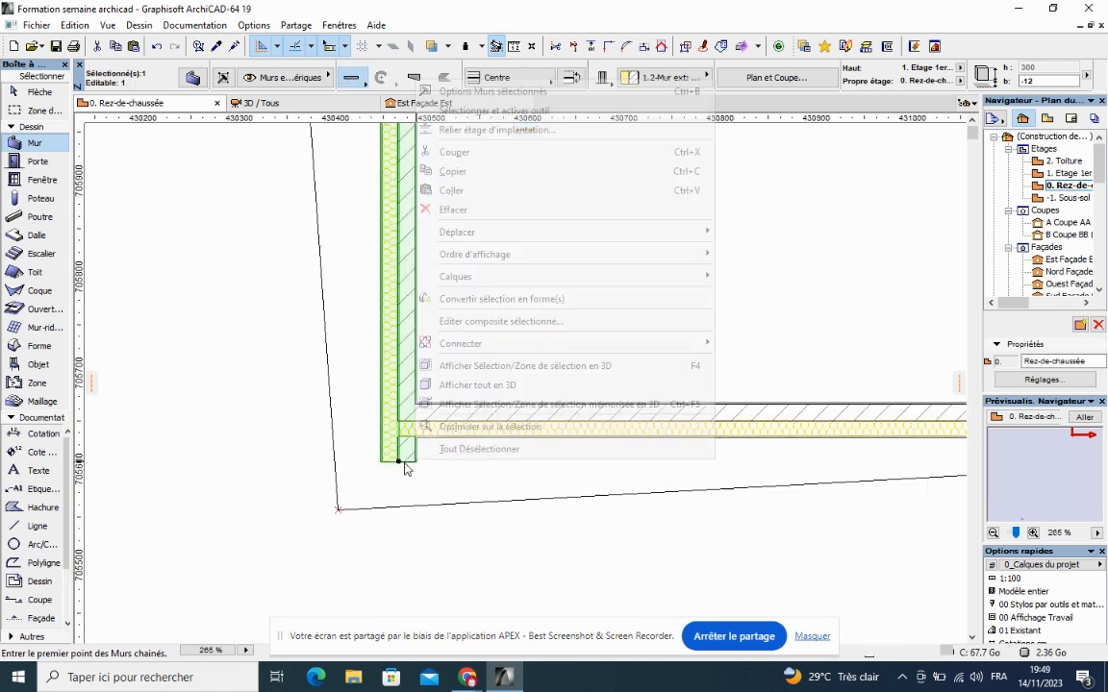
{"action": "left_click", "coordinate": [399, 460]}
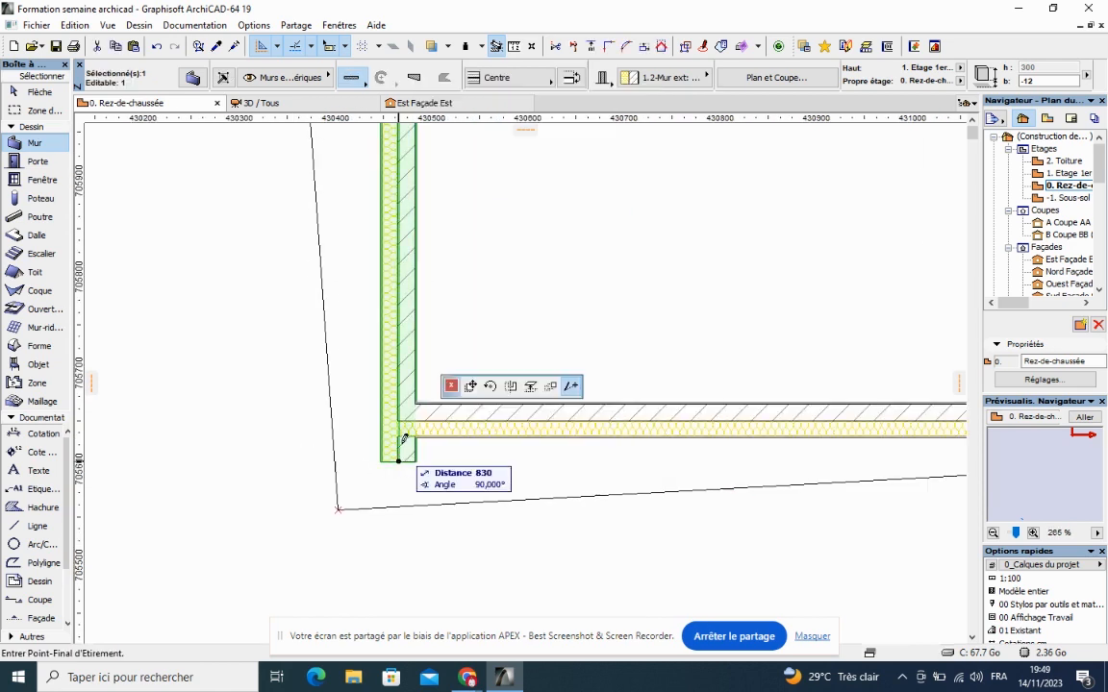
{"action": "left_click", "coordinate": [399, 420]}
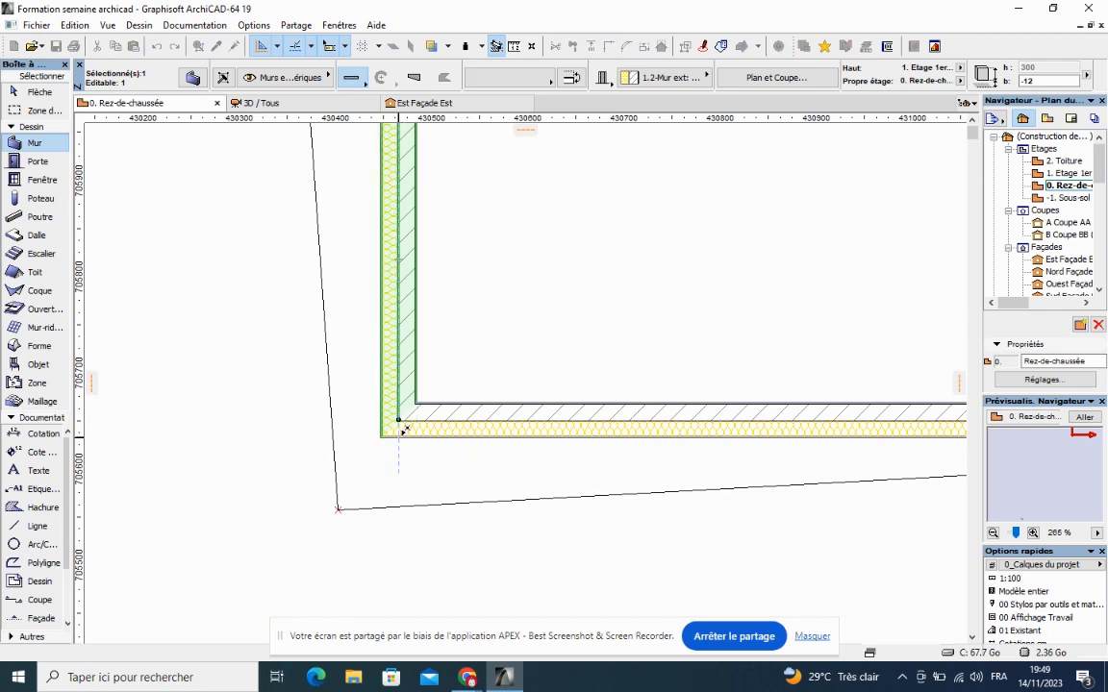
{"action": "key", "text": "Escape"}
Translate the vertical wall horizontally to the right, placing it flush with the right ends of the three horizontal walls
{"action": "scroll", "coordinate": [452, 445], "scroll_direction": "down", "scroll_amount": 8}
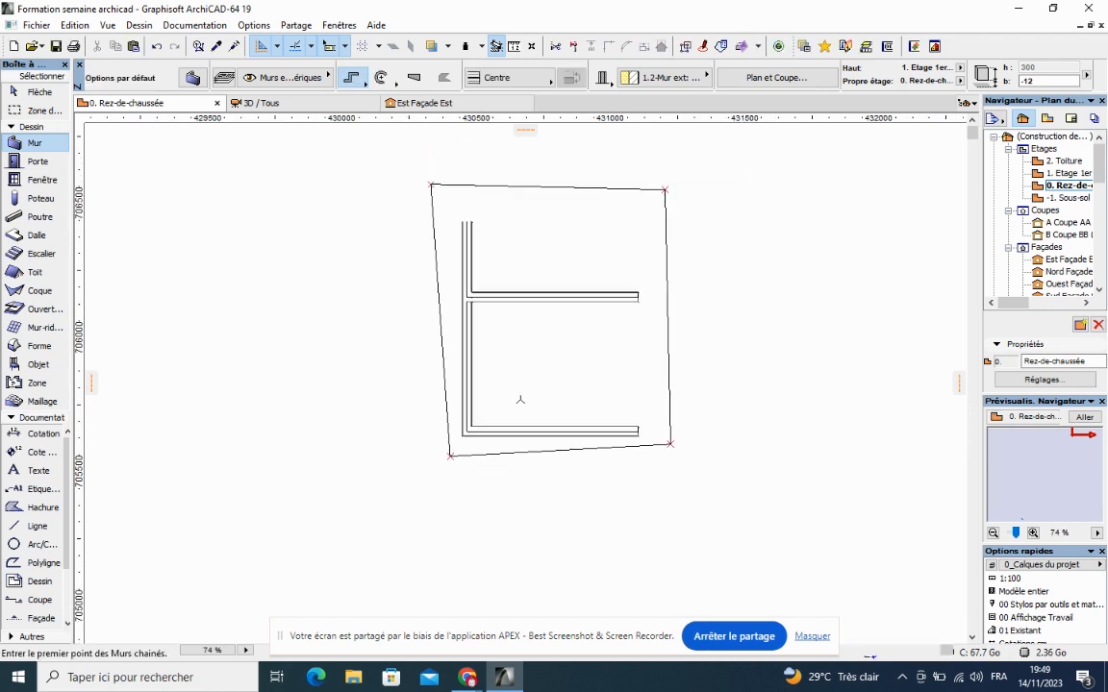
{"action": "middle_click_drag", "start_coordinate": [466, 440], "coordinate": [454, 454]}
{"action": "scroll", "coordinate": [449, 351], "scroll_direction": "up", "scroll_amount": 3}
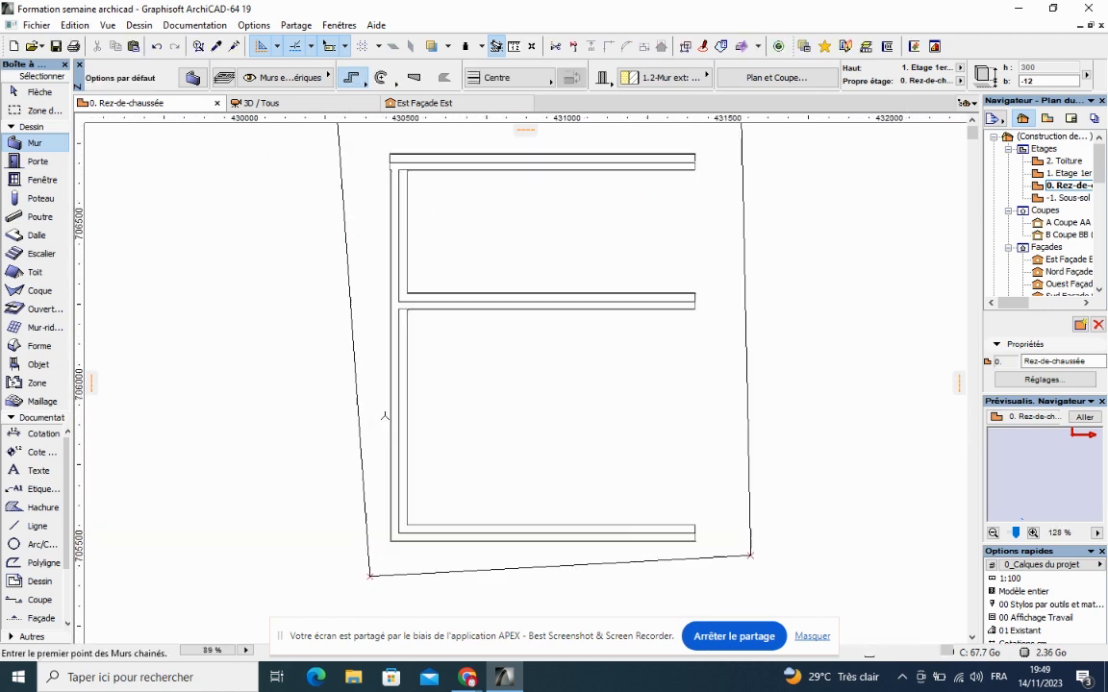
{"action": "left_click", "coordinate": [404, 396]}
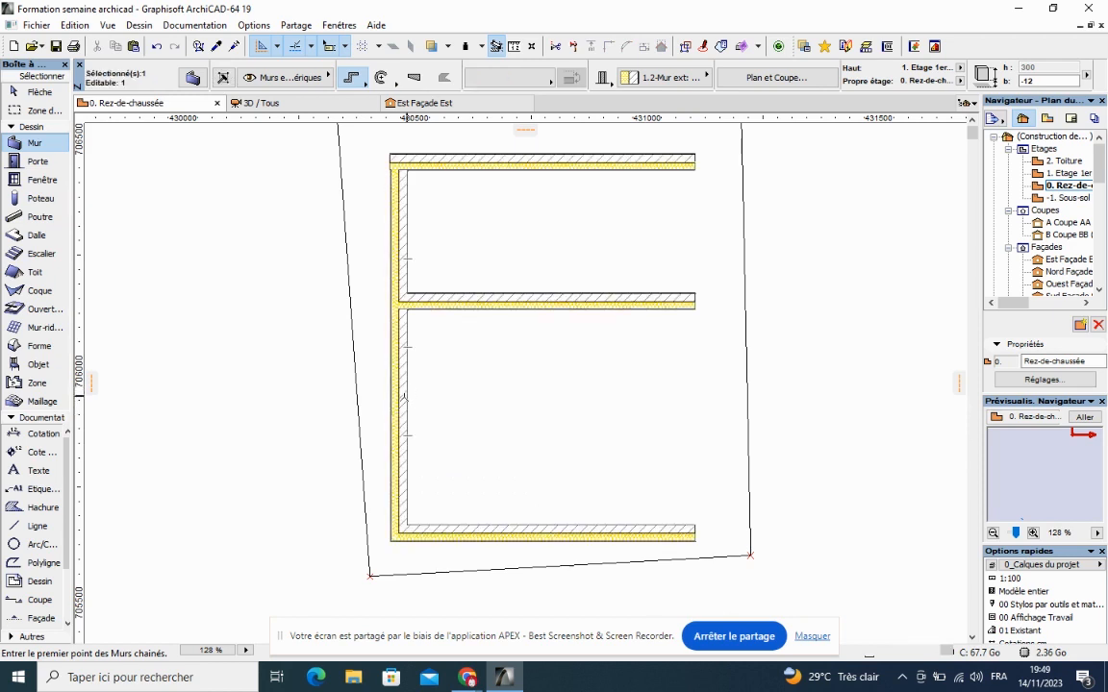
{"action": "right_click", "coordinate": [404, 396]}
{"action": "mouse_move", "coordinate": [461, 169]}
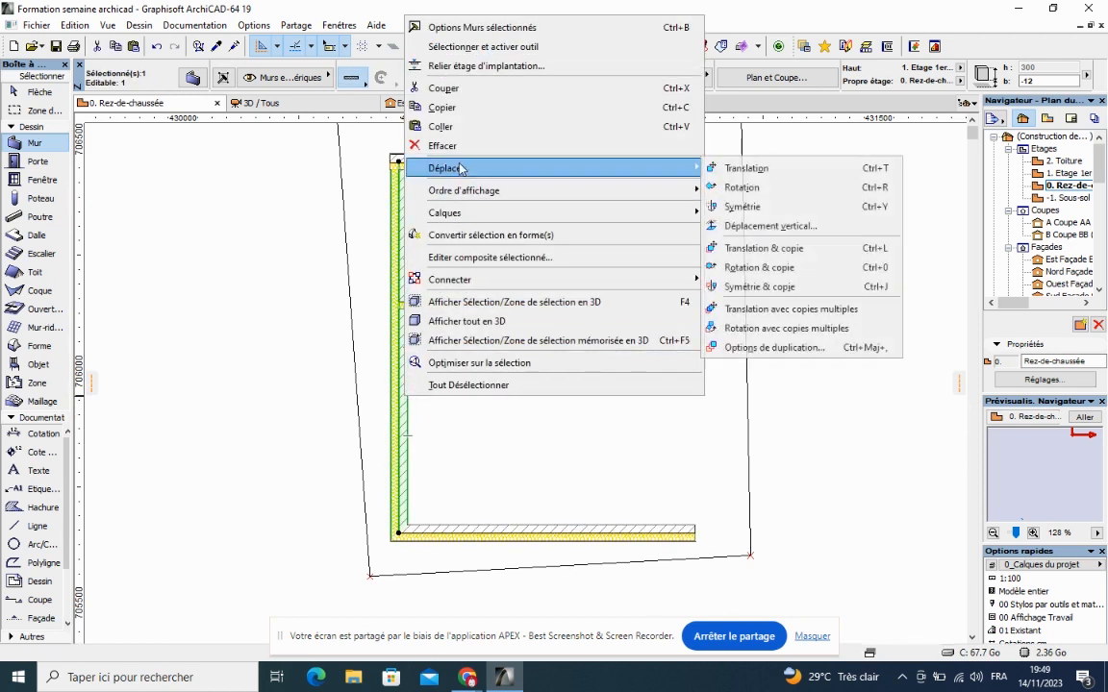
{"action": "left_click", "coordinate": [723, 167]}
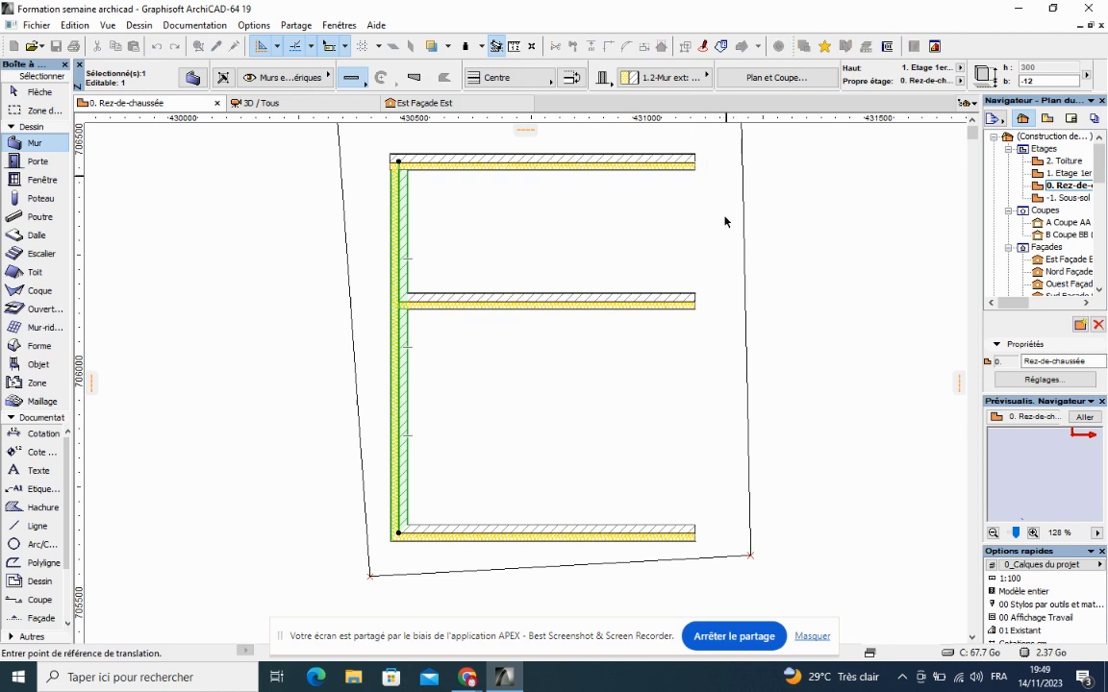
{"action": "left_click", "coordinate": [442, 387]}
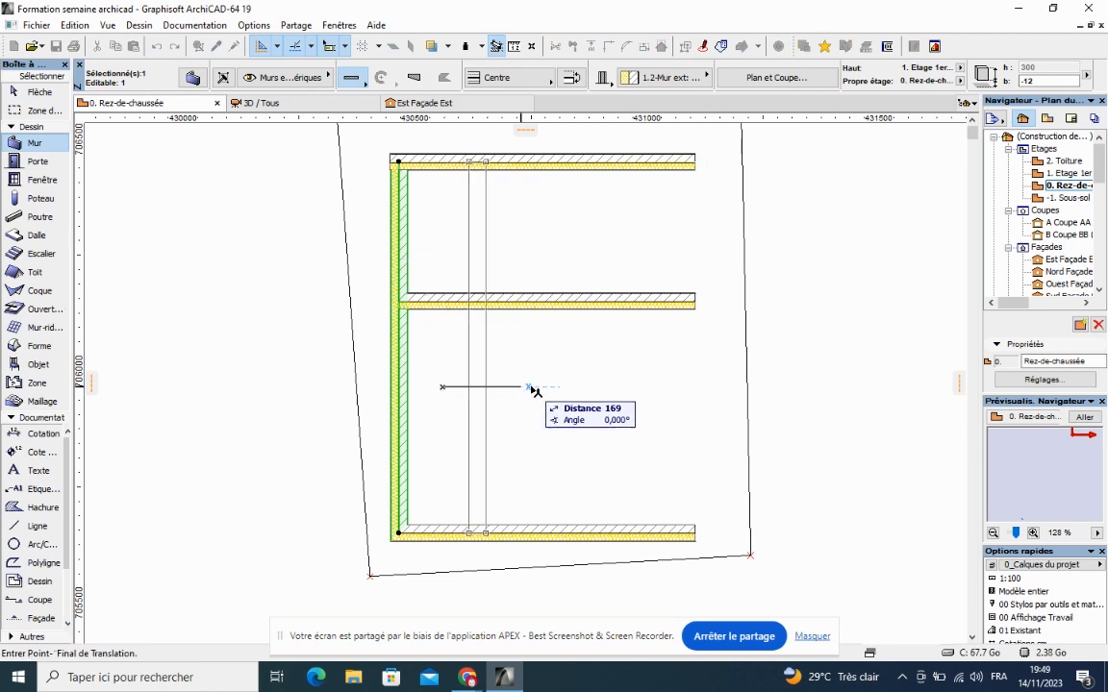
{"action": "left_click", "coordinate": [731, 391]}
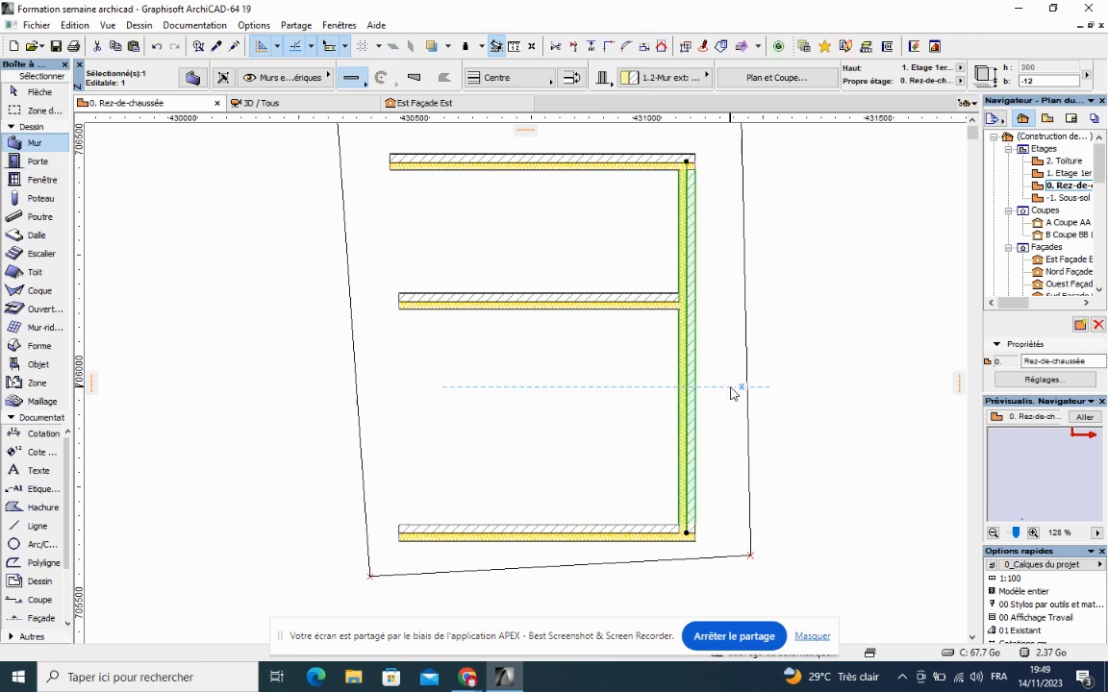
Undo the last wall move and translate a copy of the left vertical wall horizontally to the right ends of the horizontal walls
{"action": "key", "text": "ctrl+z"}
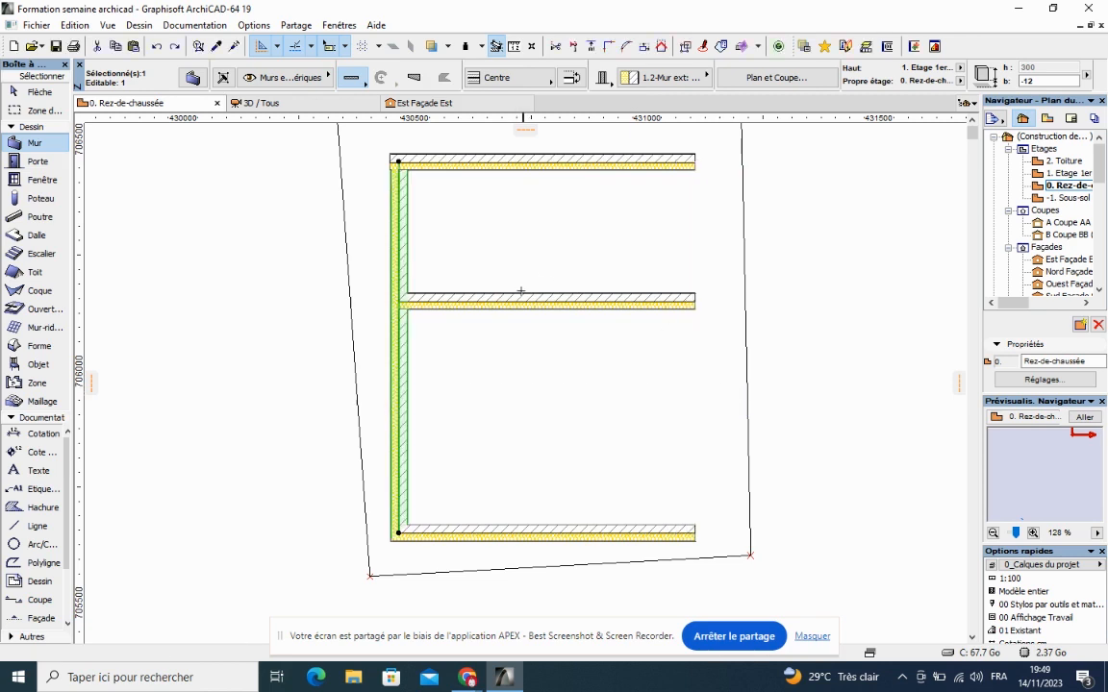
{"action": "right_click", "coordinate": [455, 366]}
{"action": "mouse_move", "coordinate": [526, 441]}
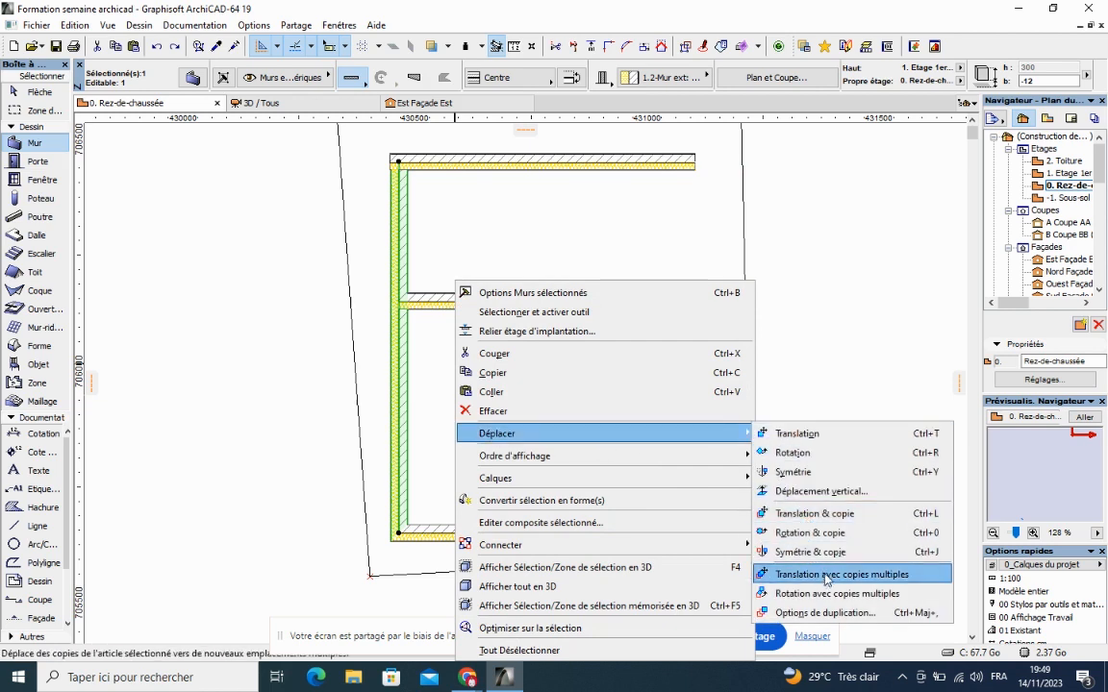
{"action": "left_click", "coordinate": [822, 514]}
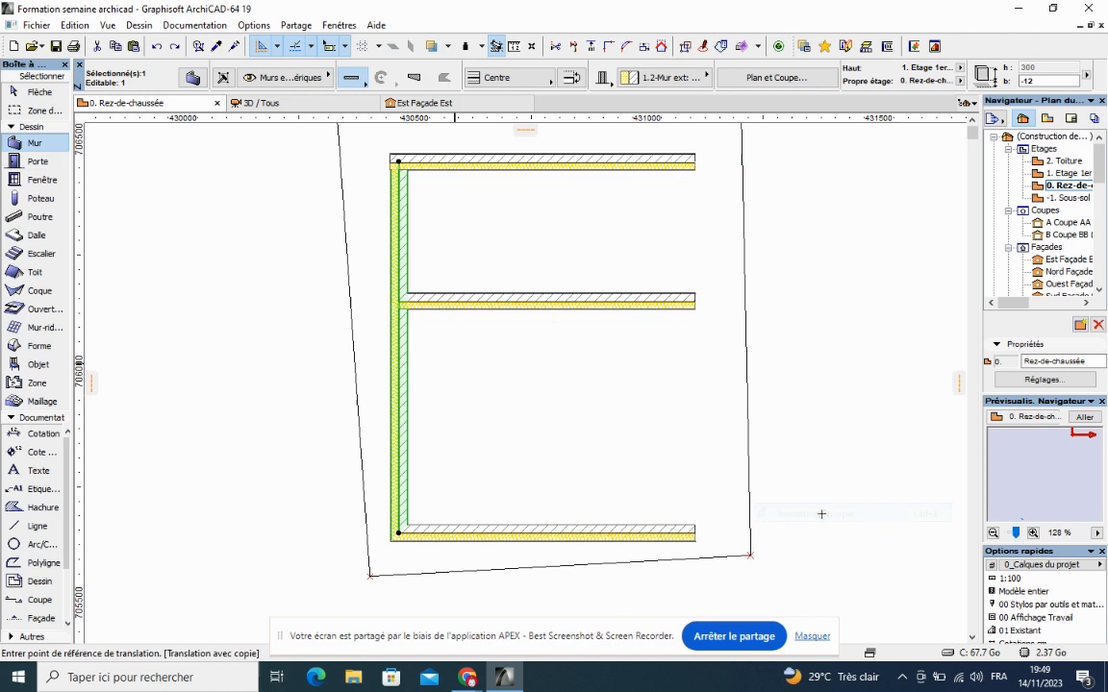
{"action": "left_click", "coordinate": [450, 388]}
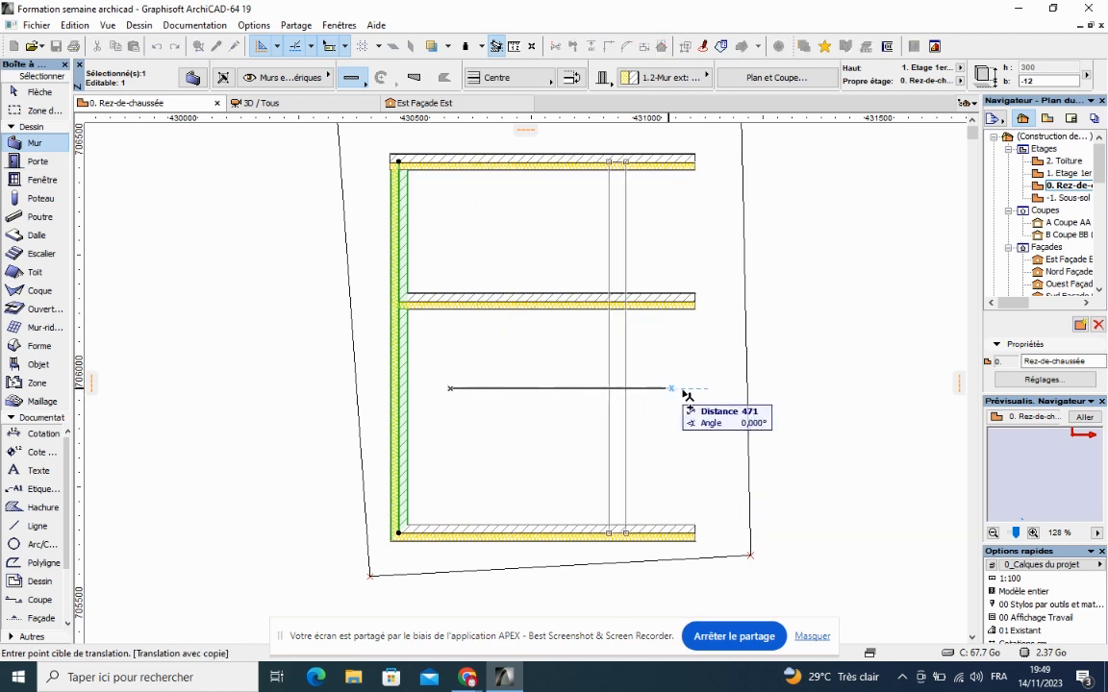
{"action": "left_click", "coordinate": [736, 397]}
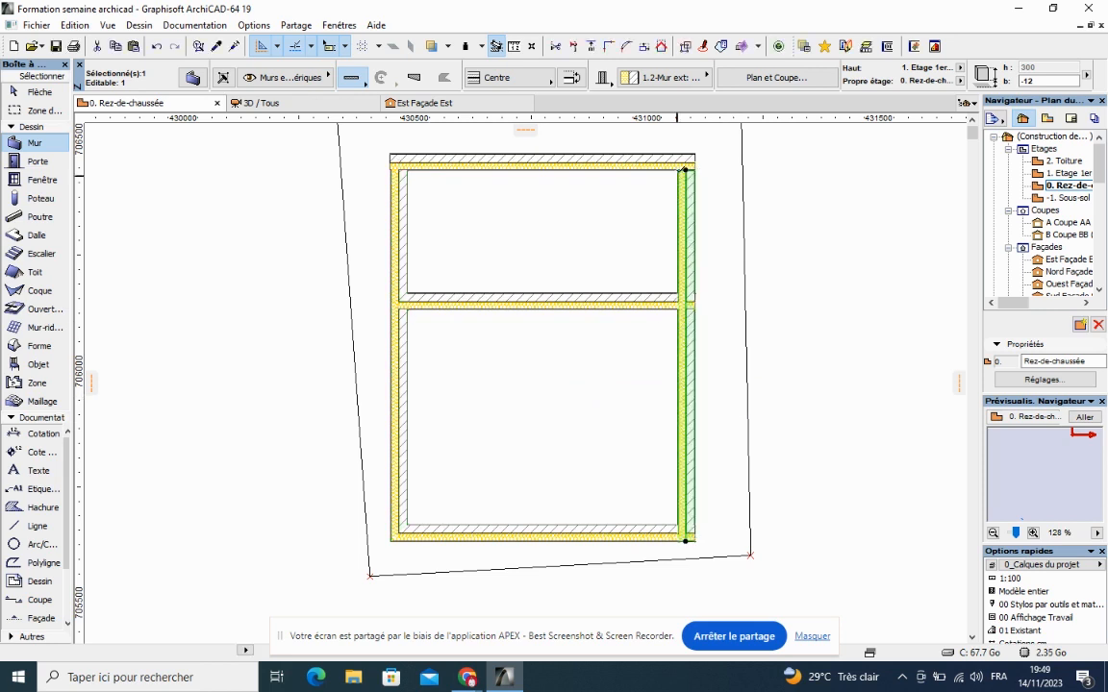
Stretch the copied vertical wall's upper end up to the reference line of the upper horizontal wall
{"action": "left_click", "coordinate": [687, 168]}
{"action": "scroll", "coordinate": [514, 365], "scroll_direction": "down", "scroll_amount": 2}
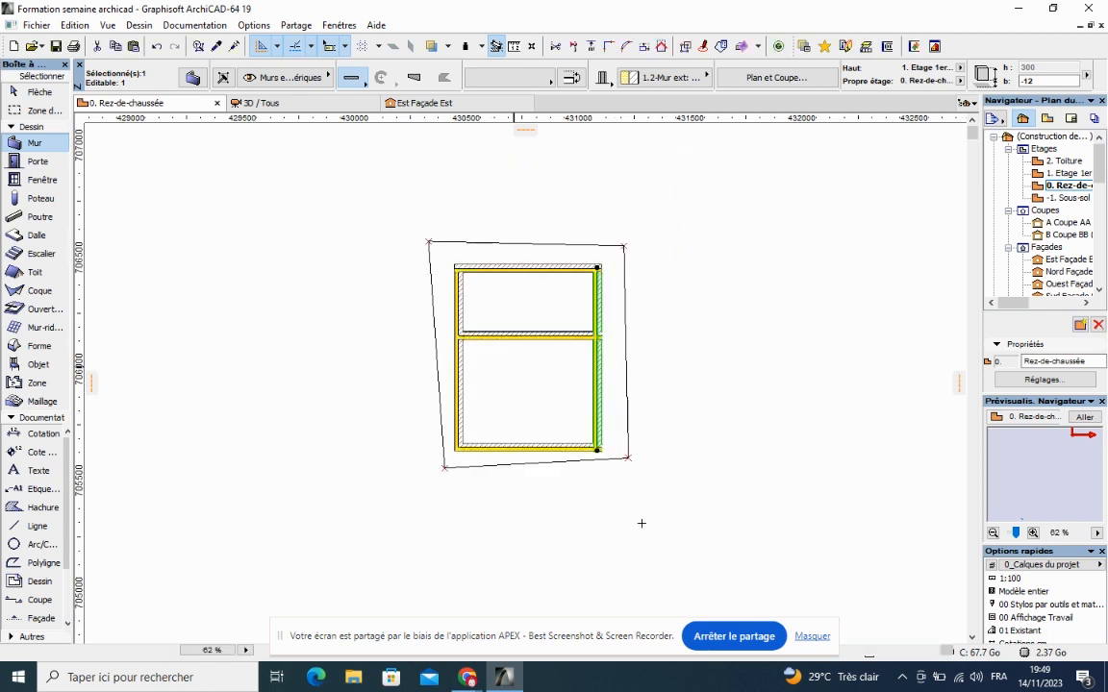
{"action": "key", "text": "Escape"}
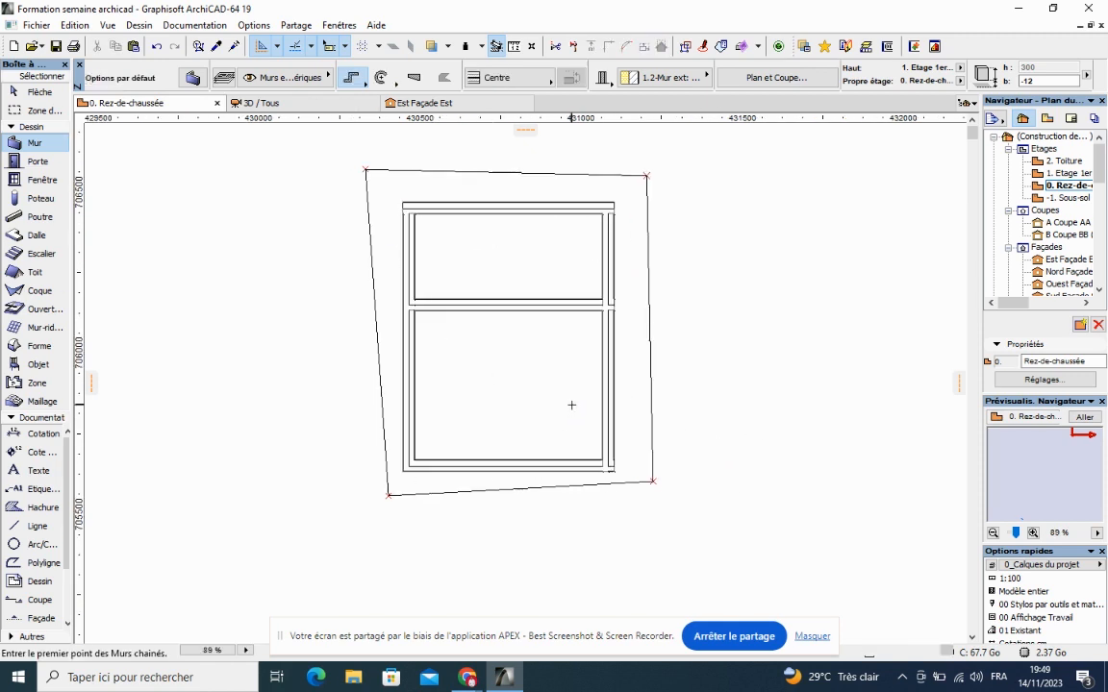
Place two 90 × 210 doors (Porte 19) opening outward in the left vertical wall, one for each room
{"action": "scroll", "coordinate": [563, 406], "scroll_direction": "up", "scroll_amount": 2}
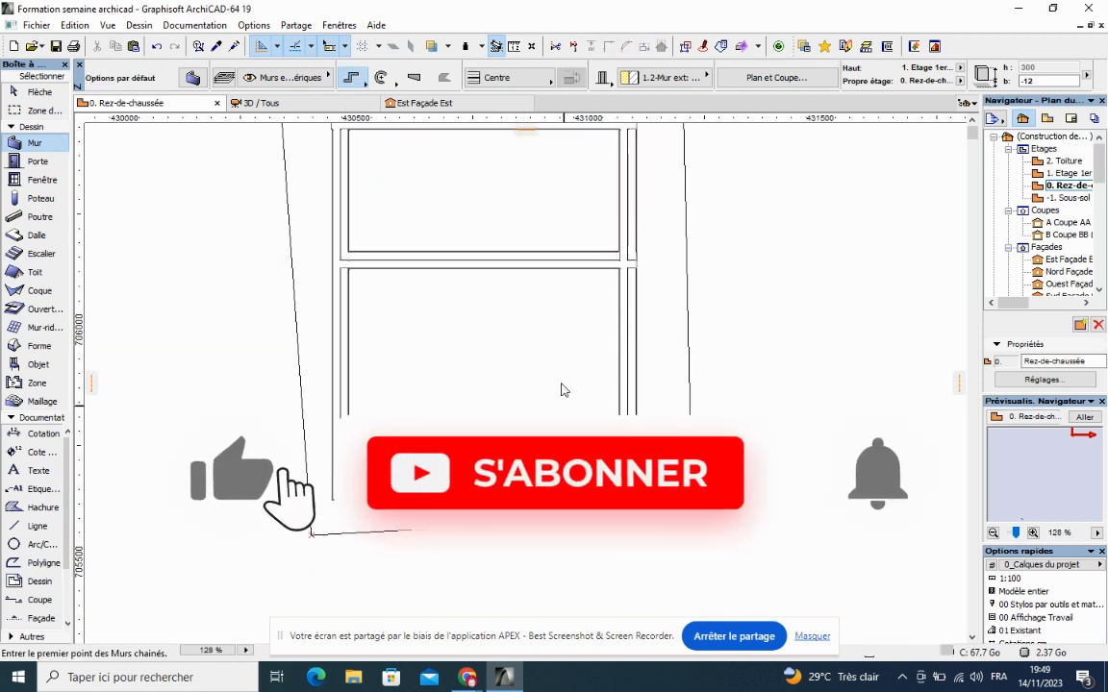
{"action": "scroll", "coordinate": [561, 388], "scroll_direction": "down", "scroll_amount": 1}
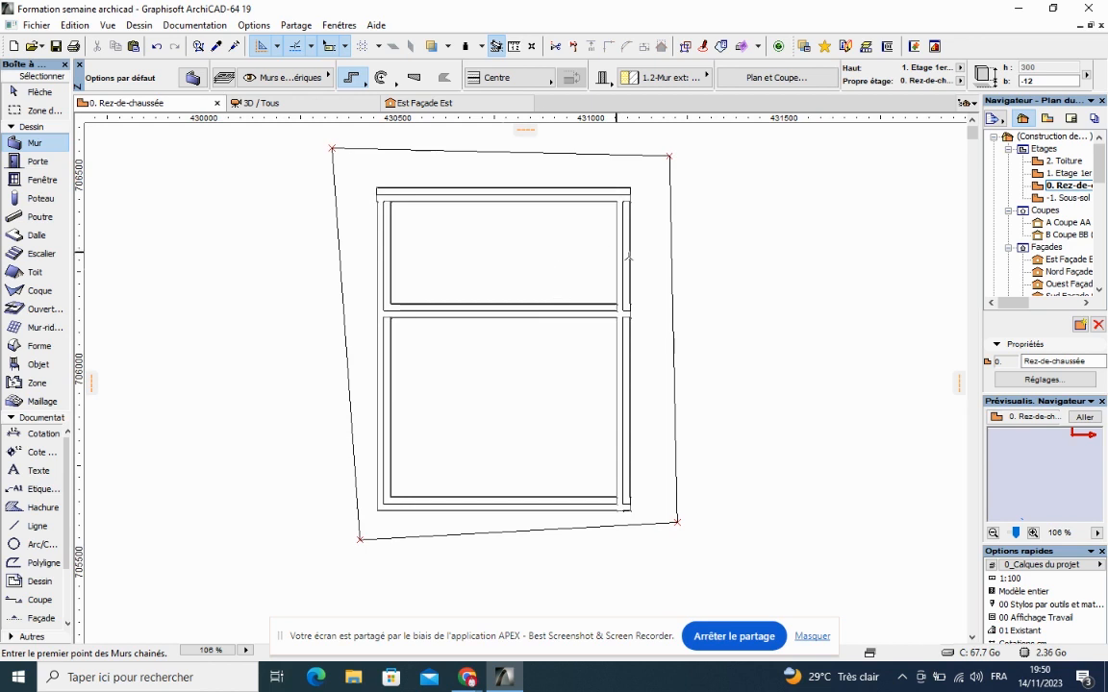
{"action": "scroll", "coordinate": [523, 312], "scroll_direction": "down", "scroll_amount": 2}
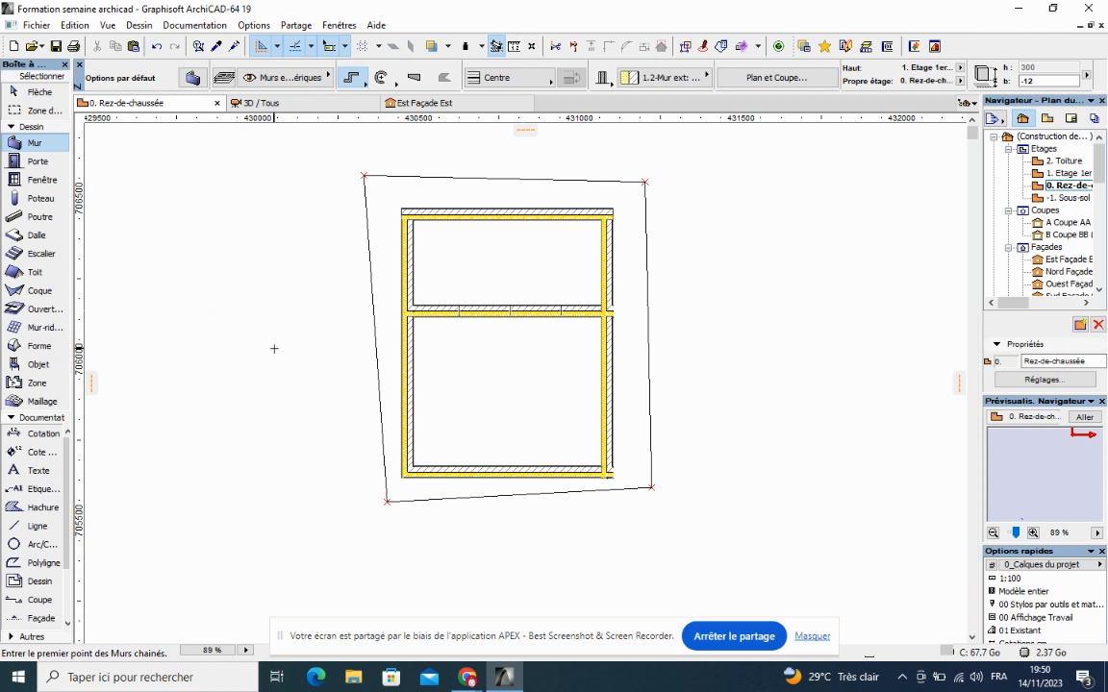
{"action": "left_click", "coordinate": [34, 162]}
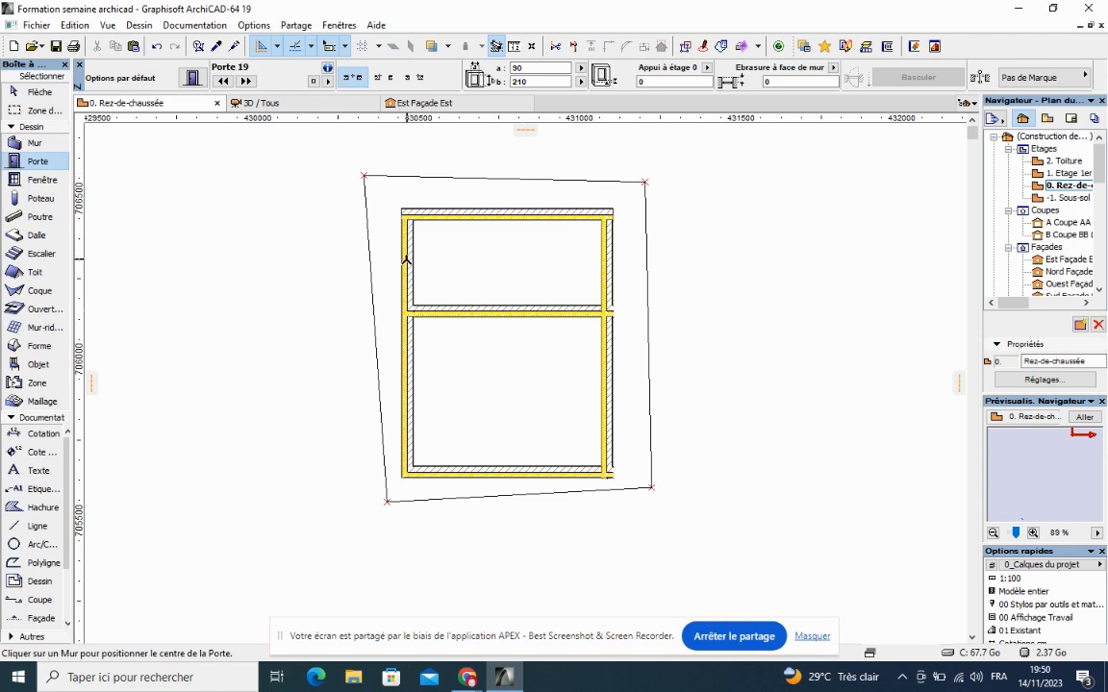
{"action": "left_click", "coordinate": [410, 255]}
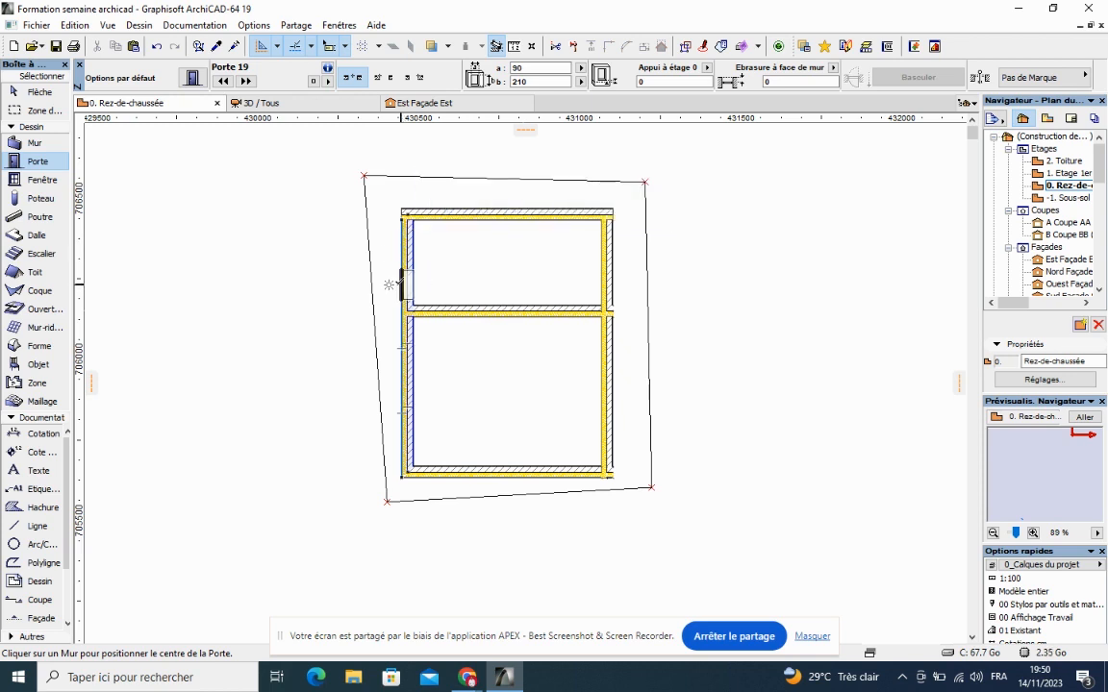
{"action": "left_click", "coordinate": [389, 280]}
{"action": "left_click", "coordinate": [387, 281]}
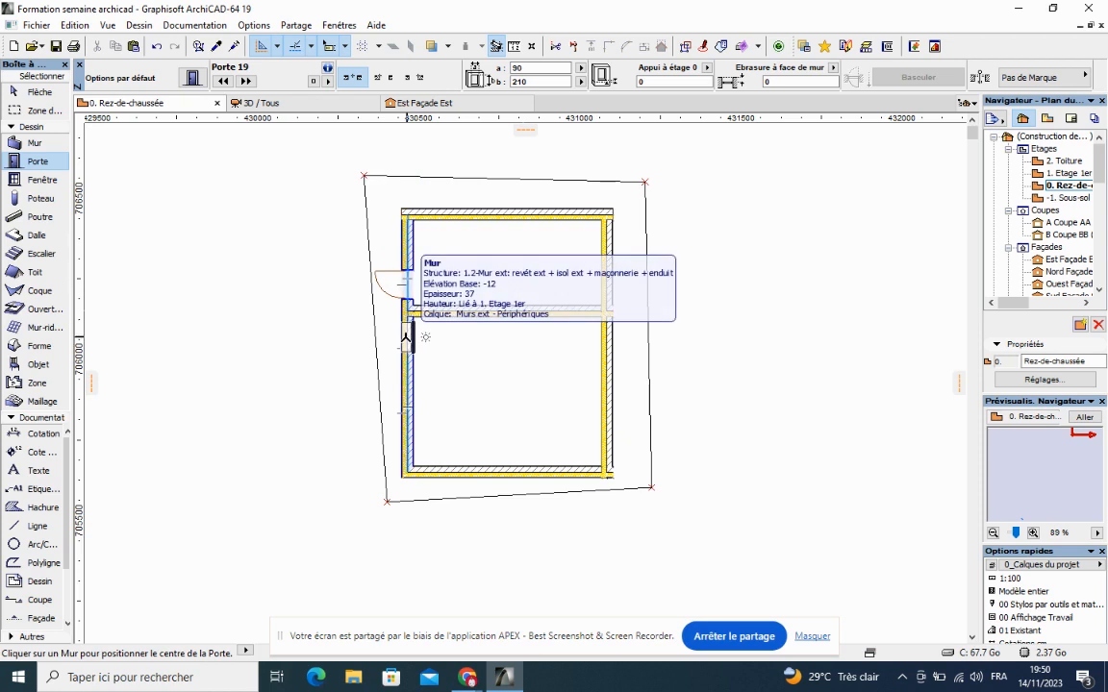
{"action": "left_click", "coordinate": [408, 336]}
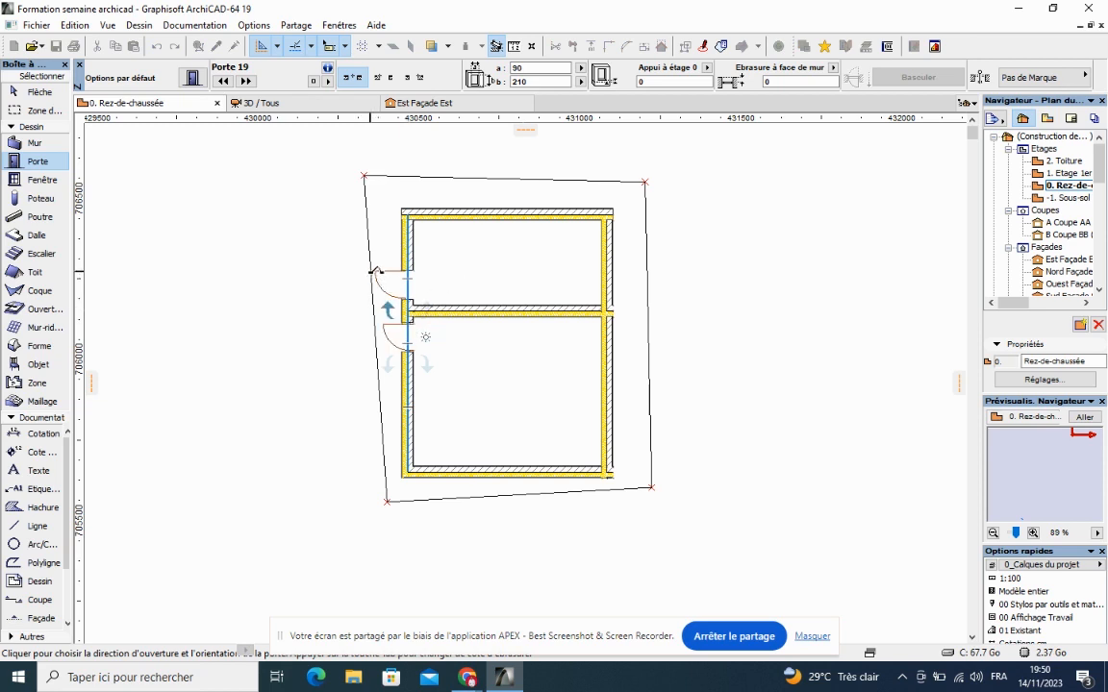
{"action": "left_click", "coordinate": [334, 363]}
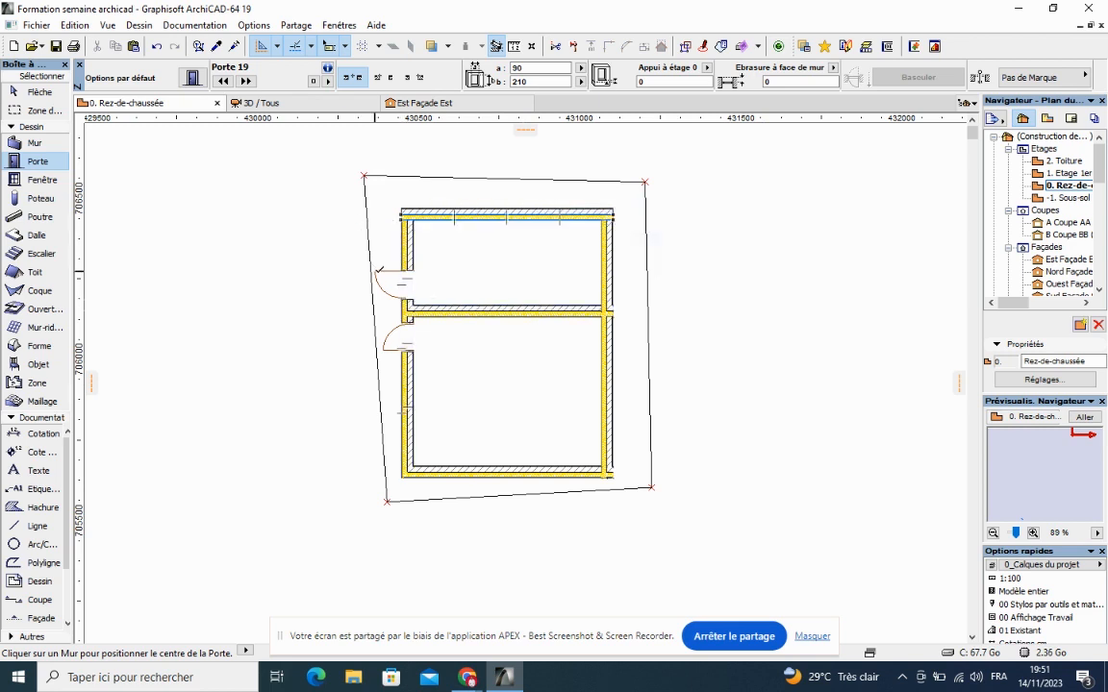
Delete the left wall's upper door and place a new 90 × 210 door there, hinged at its lower jamb and opening outward
{"action": "right_click", "coordinate": [378, 272]}
{"action": "left_click", "coordinate": [308, 255]}
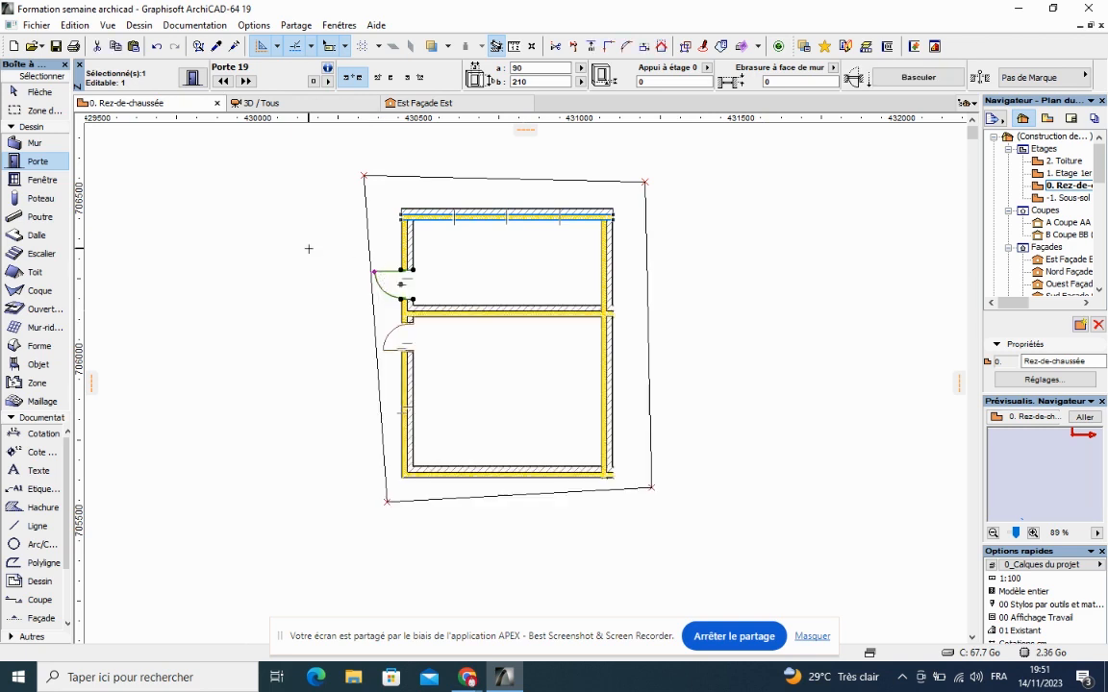
{"action": "key", "text": "Delete"}
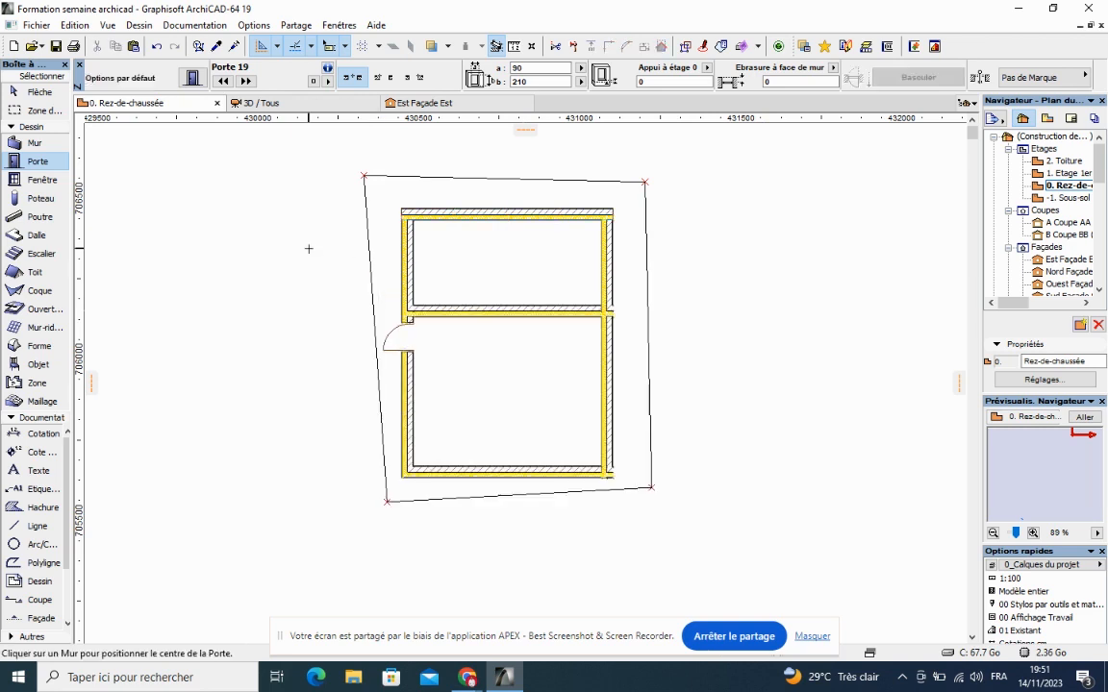
{"action": "left_click", "coordinate": [412, 287]}
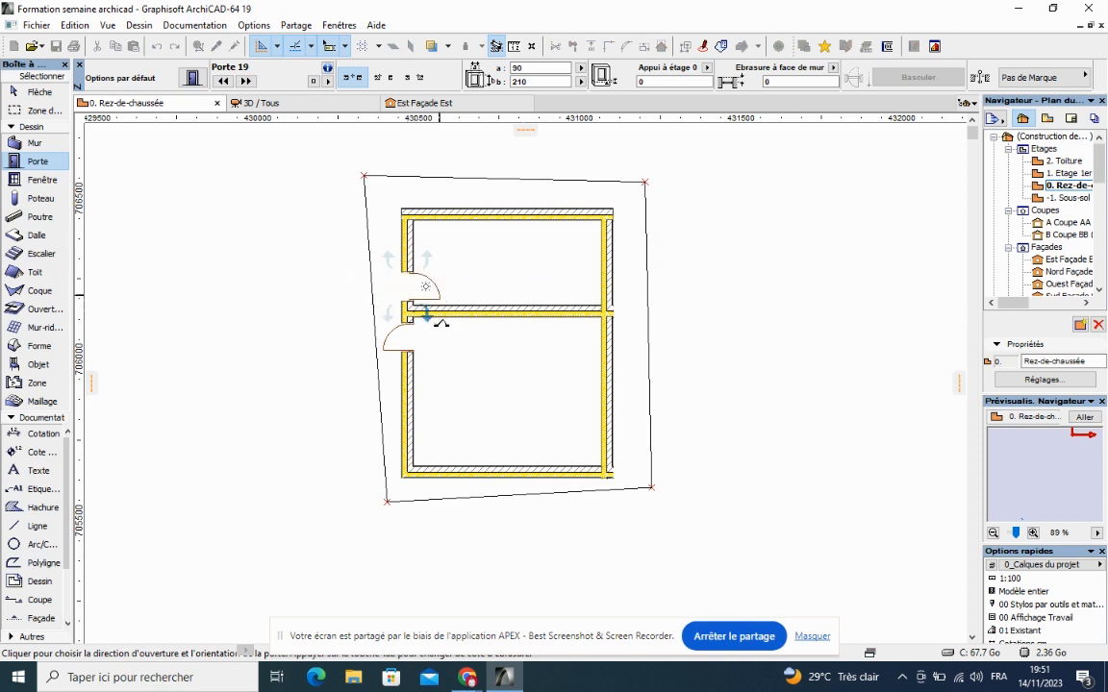
{"action": "left_click", "coordinate": [380, 315]}
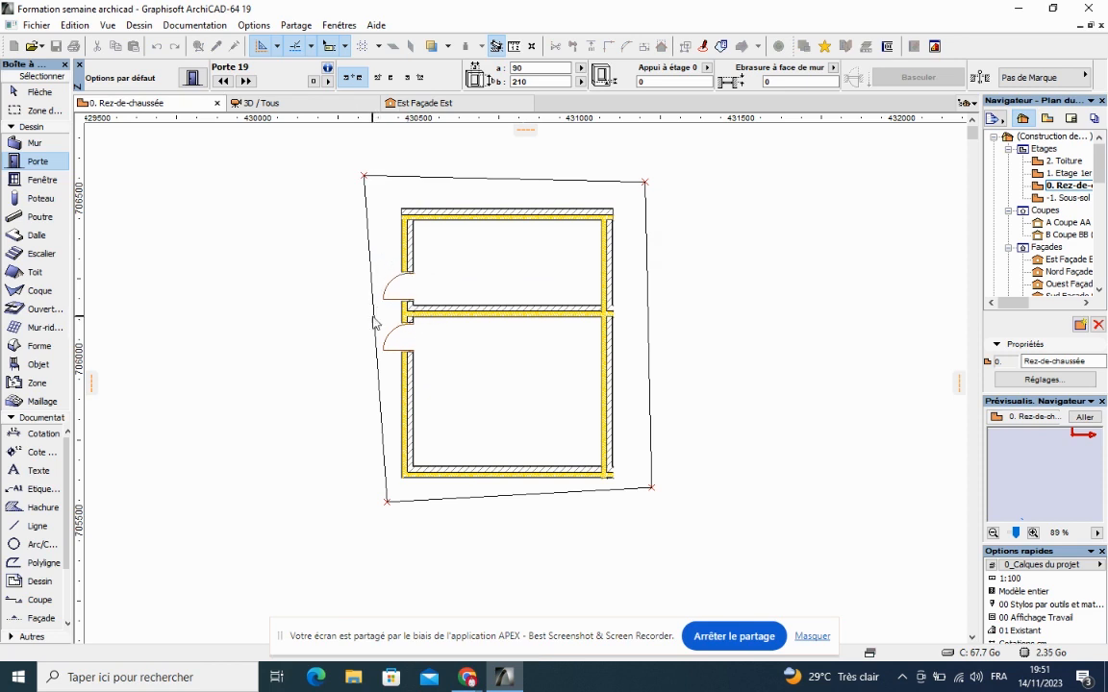
Delete the left wall's lower door and place a new 90 × 210 door there, hinged at its upper jamb and opening outward
{"action": "right_click", "coordinate": [384, 348]}
{"action": "left_click", "coordinate": [272, 357]}
{"action": "key", "text": "Delete"}
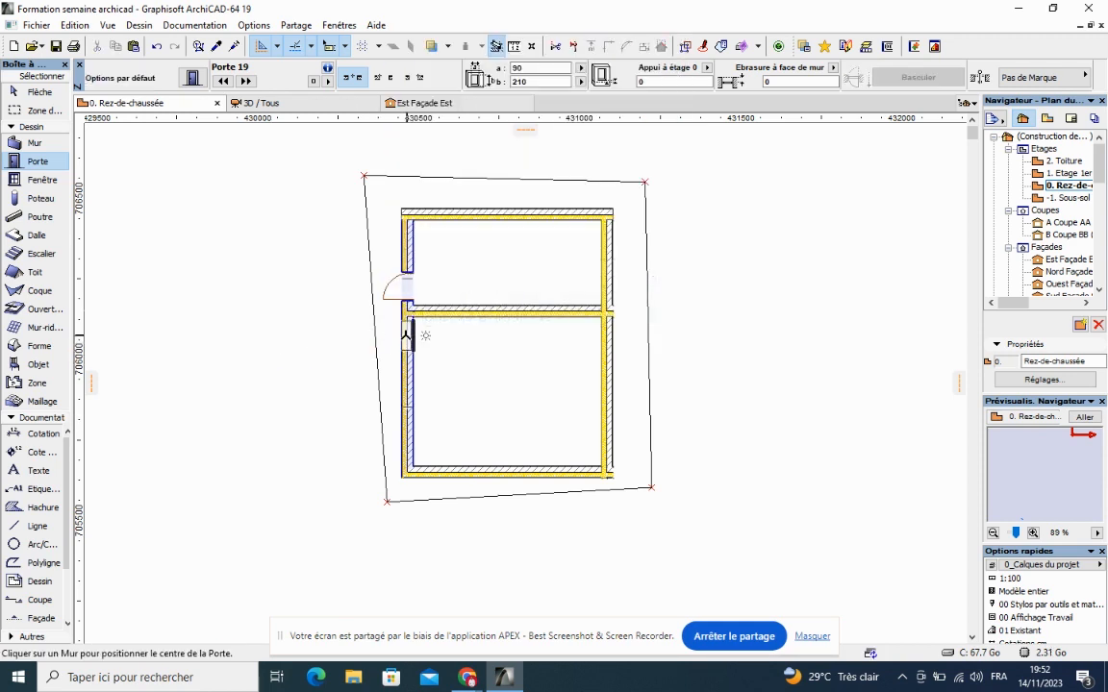
{"action": "left_click", "coordinate": [411, 332]}
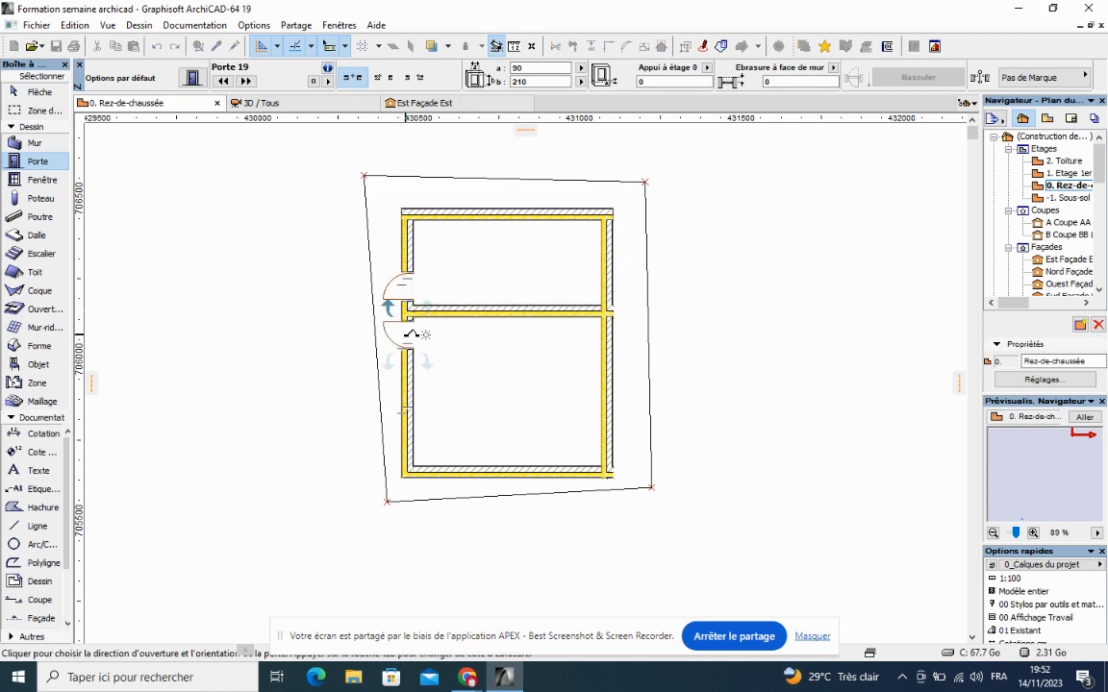
{"action": "left_click", "coordinate": [381, 310]}
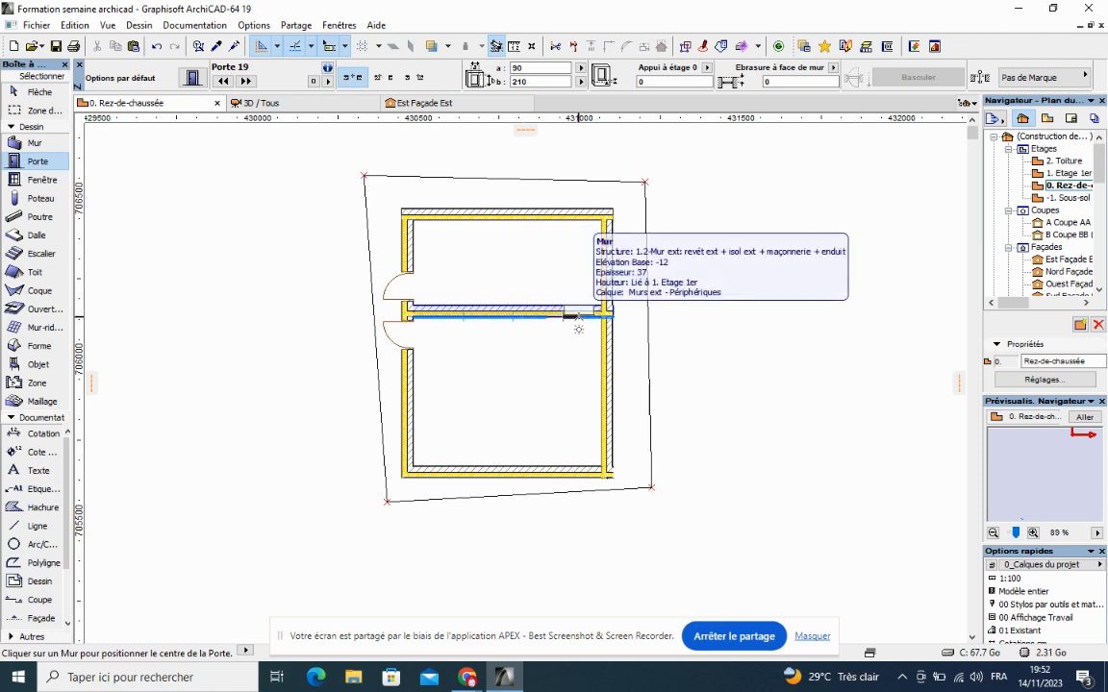
Place a 90 × 210 door in the middle horizontal wall, near its right end
{"action": "left_click", "coordinate": [578, 327]}
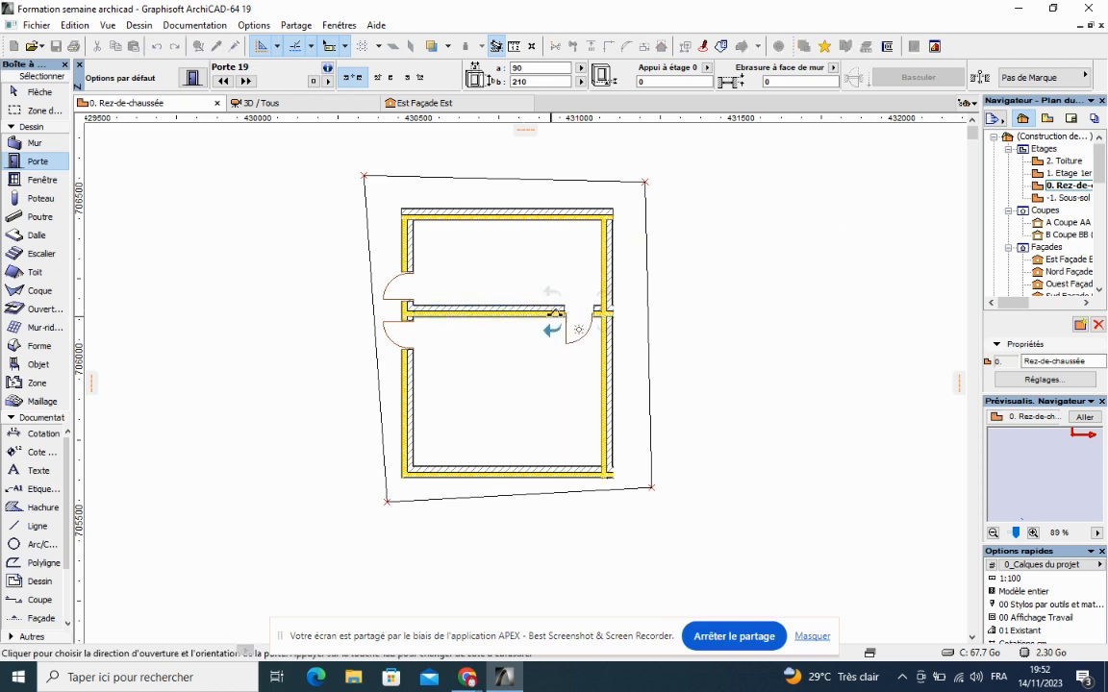